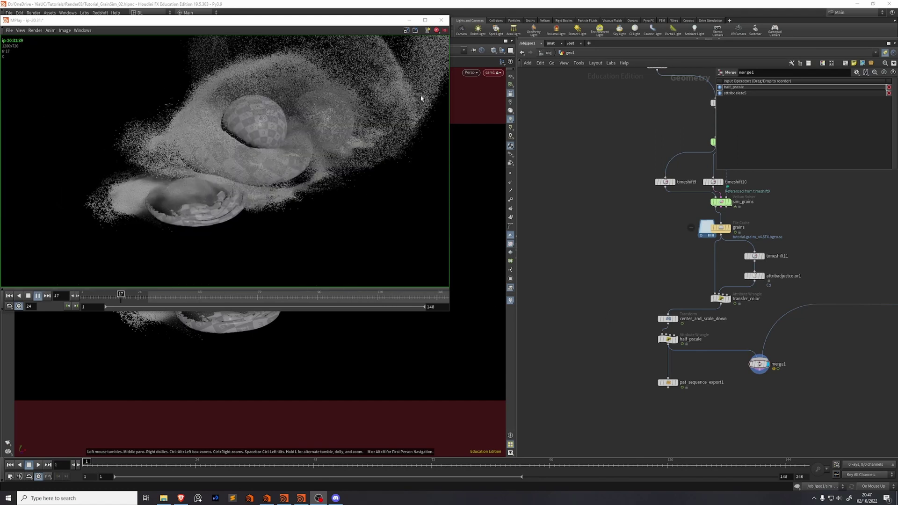
# Step: Minimize the MPlay preview and inspect the half_pscale wrangle's node information
pyautogui.click(409, 20)
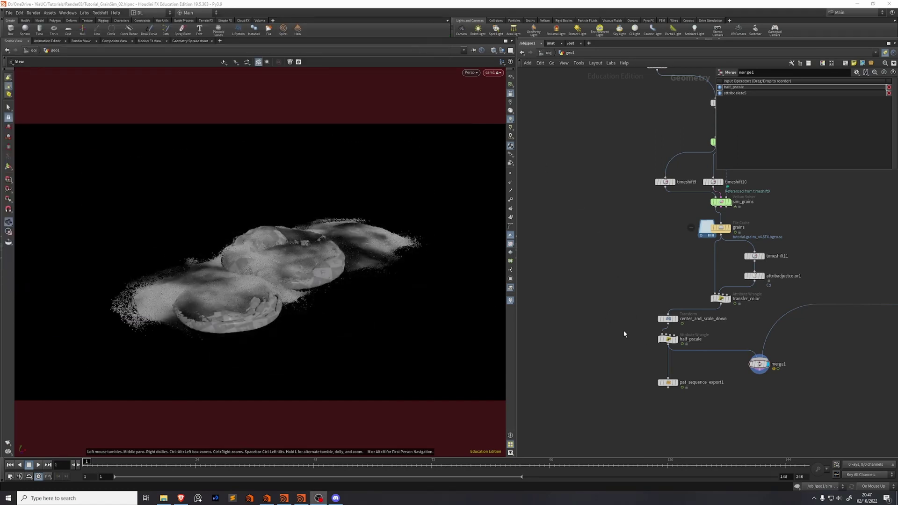
pyautogui.moveTo(624, 334); pyautogui.dragTo(629, 332, button='middle')
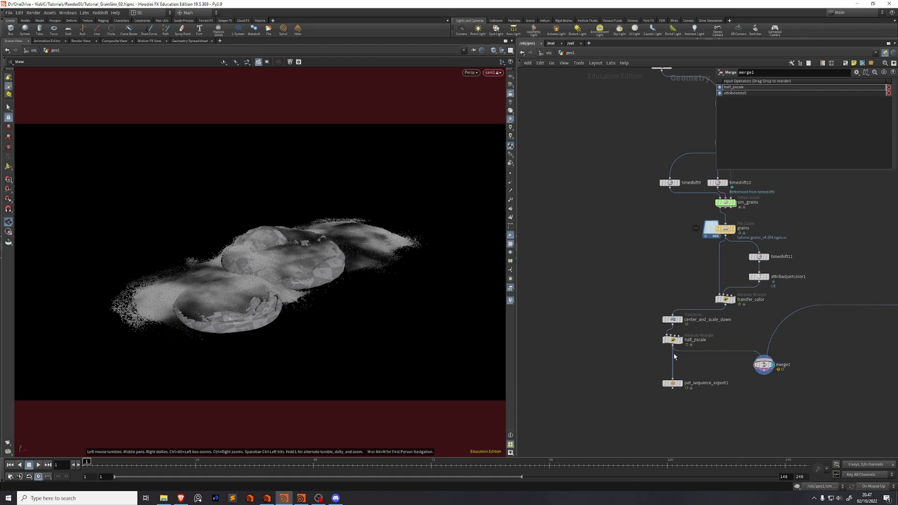
pyautogui.scroll(5, 667, 357)
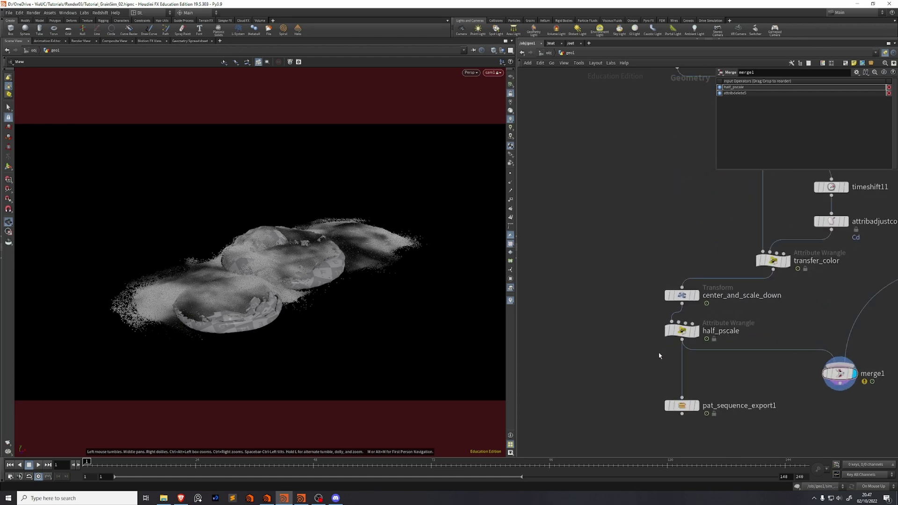
pyautogui.middleClick(680, 331)
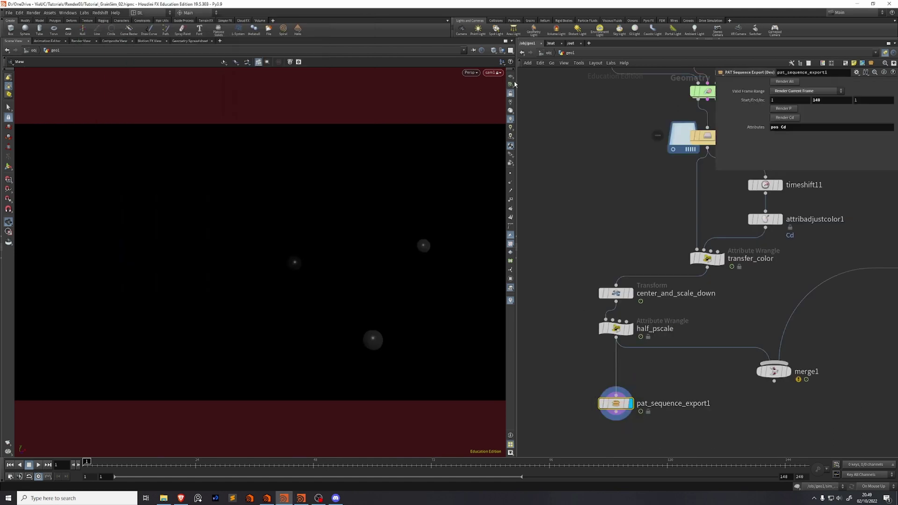
# Step: Release the viewport from the camera and examine the pat_sequence_export1 point grid from several angles
pyautogui.click(511, 93)
pyautogui.moveTo(393, 274); pyautogui.dragTo(218, 300, button='right')
pyautogui.moveTo(377, 282); pyautogui.dragTo(385, 333)
pyautogui.moveTo(385, 332); pyautogui.dragTo(166, 323, button='right')
pyautogui.moveTo(335, 315); pyautogui.dragTo(152, 320, button='right')
pyautogui.moveTo(362, 316); pyautogui.dragTo(467, 272)
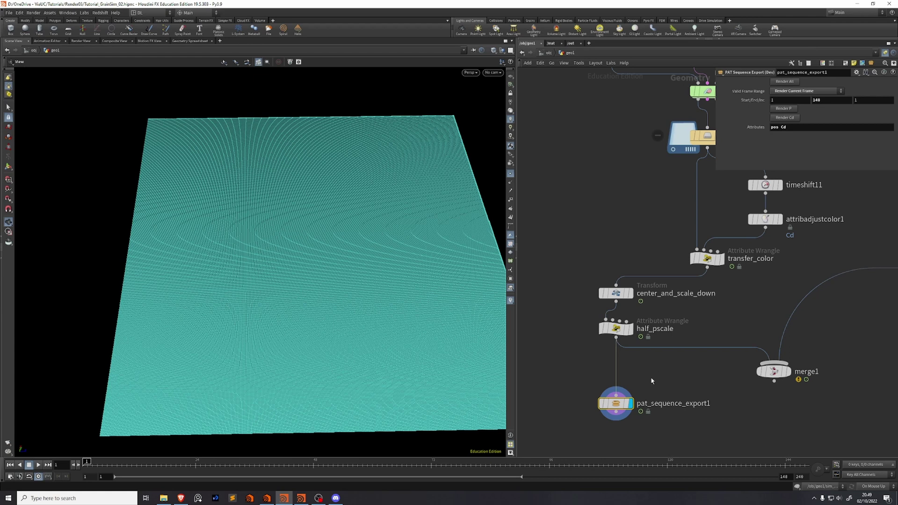
pyautogui.moveTo(651, 379); pyautogui.dragTo(659, 381, button='middle')
pyautogui.moveTo(354, 327); pyautogui.dragTo(326, 323, button='middle')
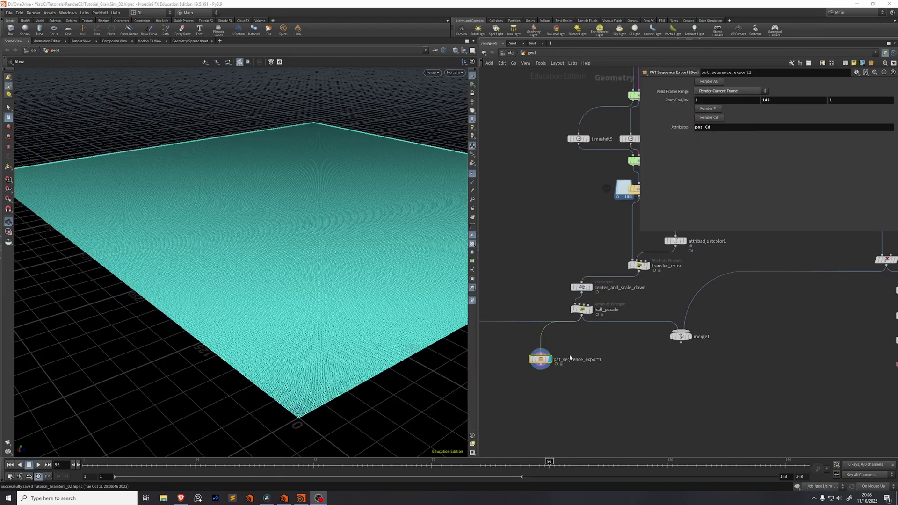
# Step: Locate the balloons Alembic output in the network and display the merge1 result
pyautogui.moveTo(801, 366); pyautogui.dragTo(596, 380, button='middle')
pyautogui.moveTo(690, 373)
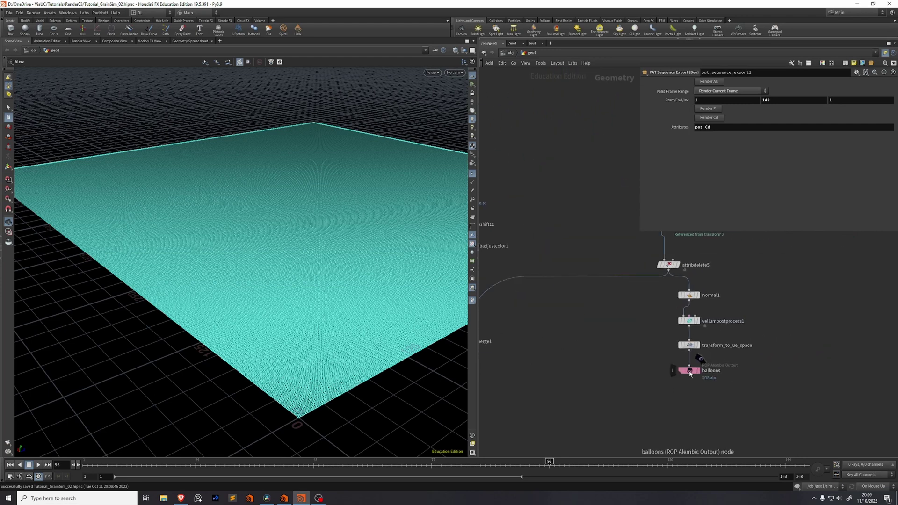
pyautogui.moveTo(573, 340); pyautogui.dragTo(695, 360, button='middle')
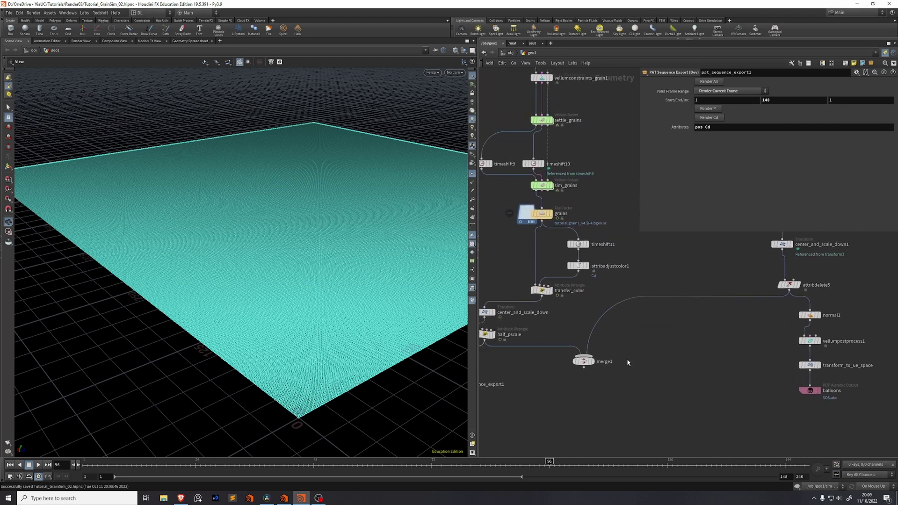
pyautogui.click(596, 367)
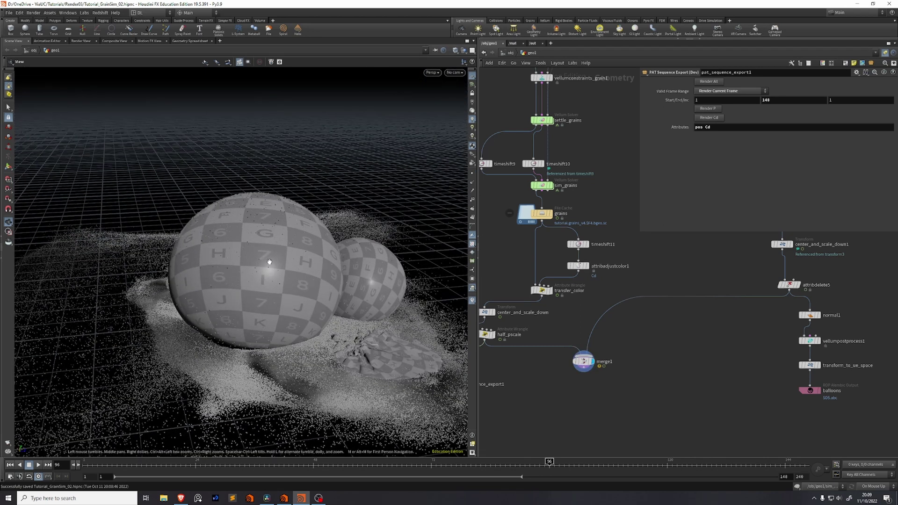
# Step: Display the attribdelete5 geometry and check which point and vertex attributes the node keeps
pyautogui.moveTo(710, 300); pyautogui.dragTo(617, 354, button='middle')
pyautogui.click(707, 344)
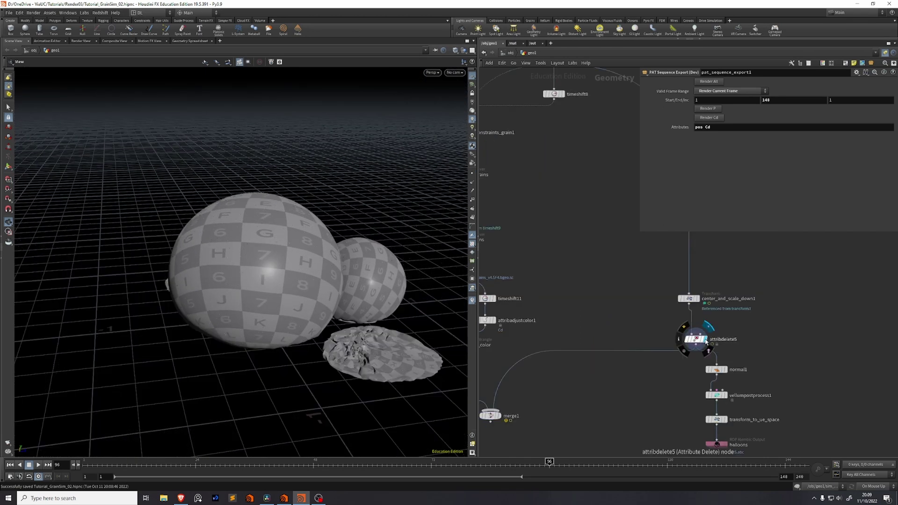
pyautogui.moveTo(299, 282); pyautogui.dragTo(233, 288)
pyautogui.moveTo(328, 316); pyautogui.dragTo(275, 299, button='middle')
pyautogui.click(696, 339)
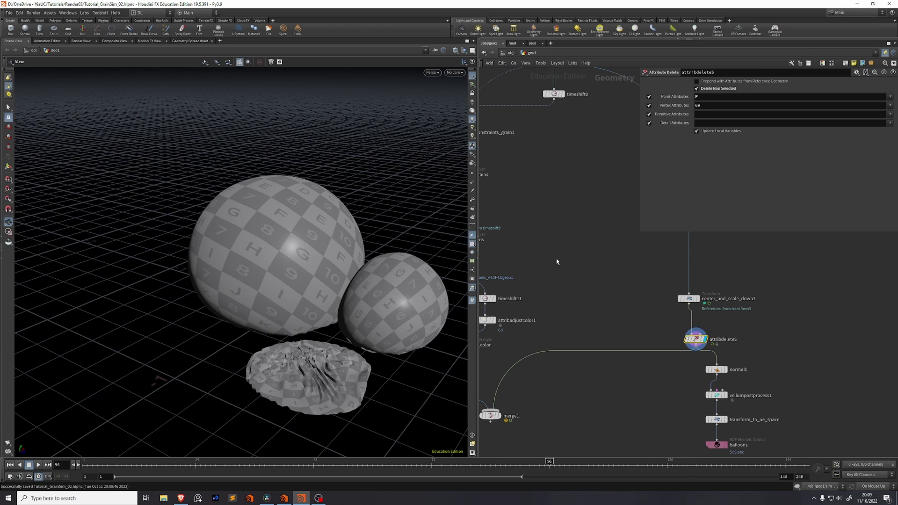
pyautogui.click(702, 97)
pyautogui.click(701, 106)
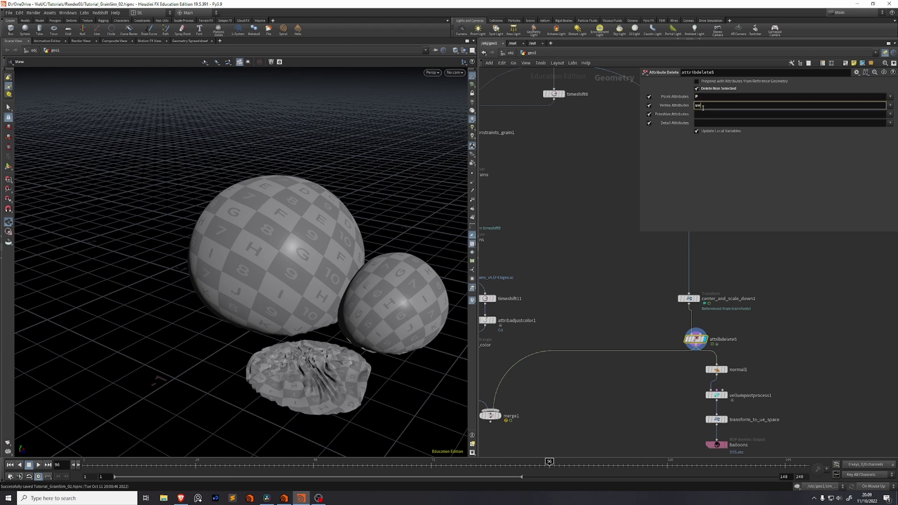
# Step: Review the settings of normal1, vellumpostprocess1, transform_to_ue_space and the balloons Alembic output
pyautogui.click(725, 372)
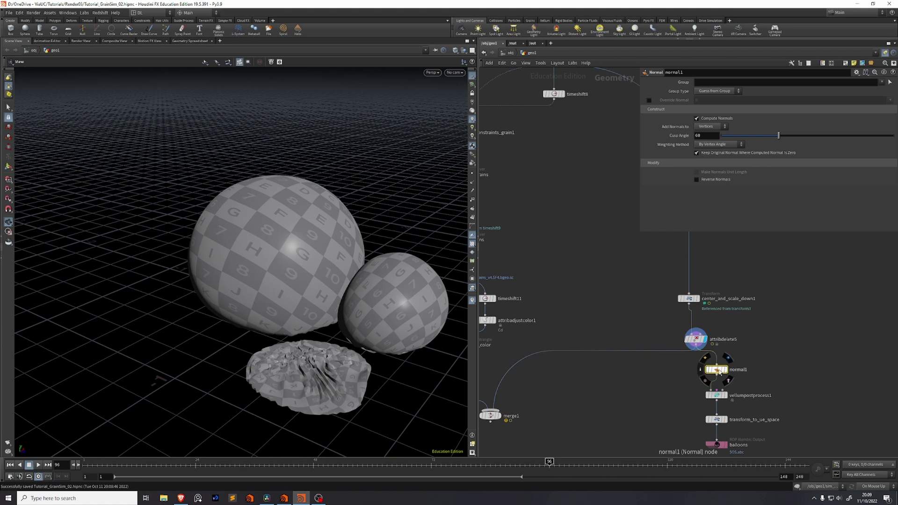
pyautogui.click(725, 395)
pyautogui.moveTo(724, 396); pyautogui.dragTo(705, 341, button='middle')
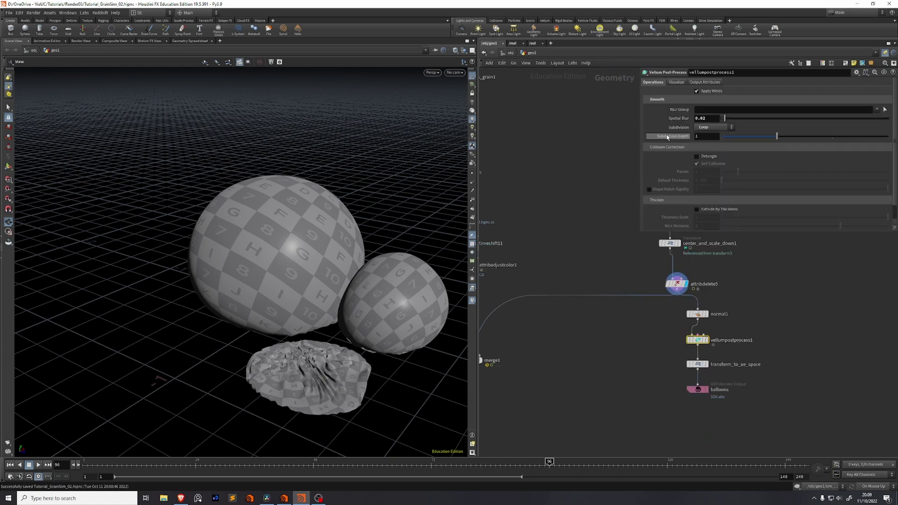
pyautogui.click(697, 364)
pyautogui.scroll(3, 689, 323)
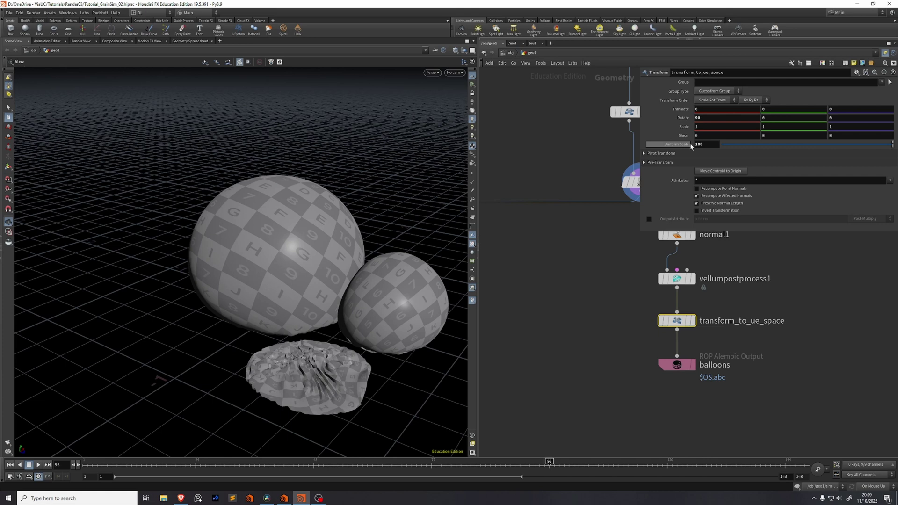
pyautogui.click(668, 367)
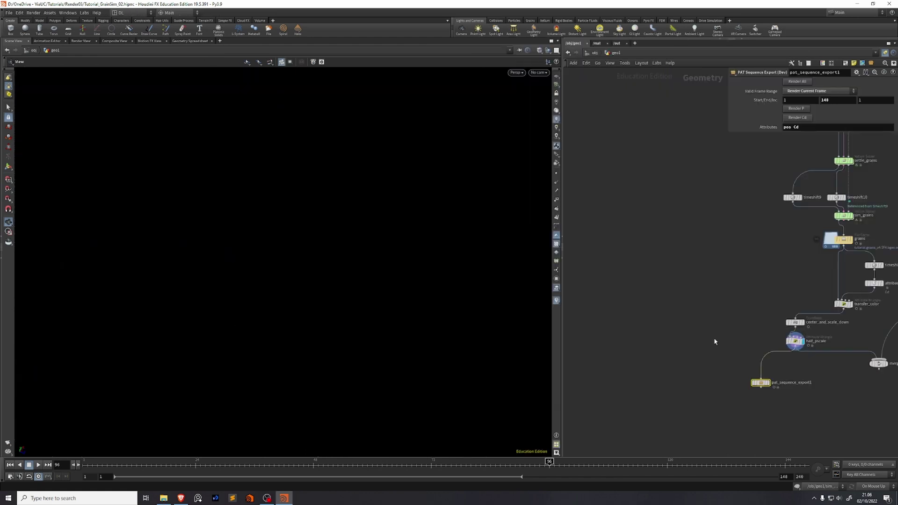
# Step: Add a Transform node fed by the output of half_pscale, beside the PAT sequence export branch
pyautogui.press('Tab')
pyautogui.write('trans')
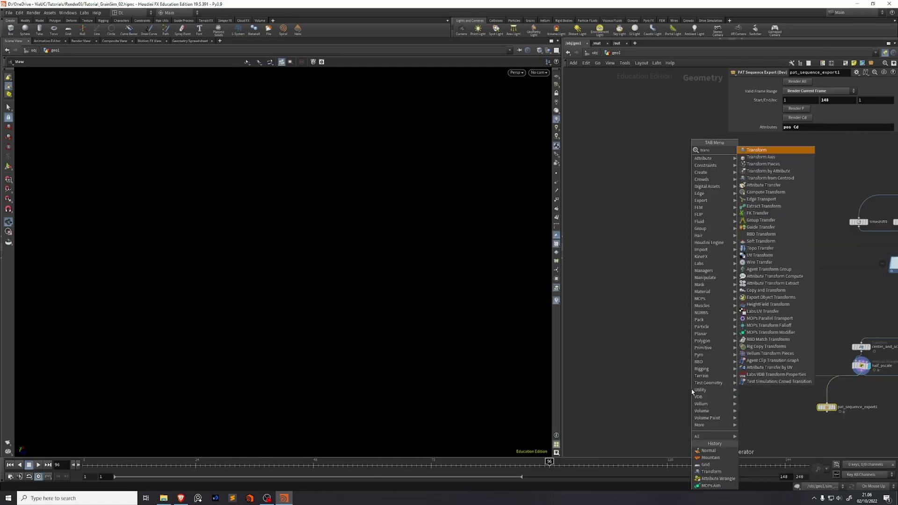
pyautogui.press('Return')
pyautogui.click(692, 392)
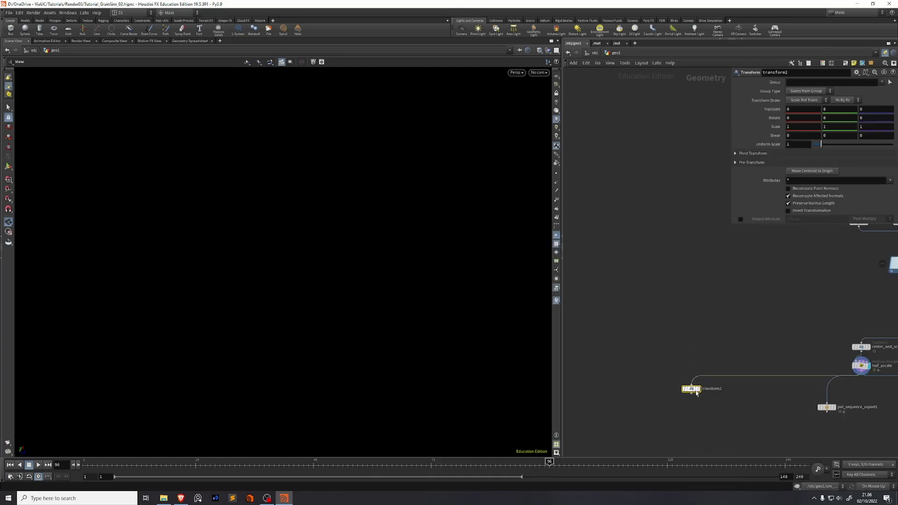
pyautogui.moveTo(720, 398); pyautogui.dragTo(681, 401, button='middle')
# Step: Set the new transform's X rotation to 90, enter -1 for an axis value, and open its uniform scale for editing
pyautogui.moveTo(729, 228); pyautogui.dragTo(683, 249)
pyautogui.click(748, 117)
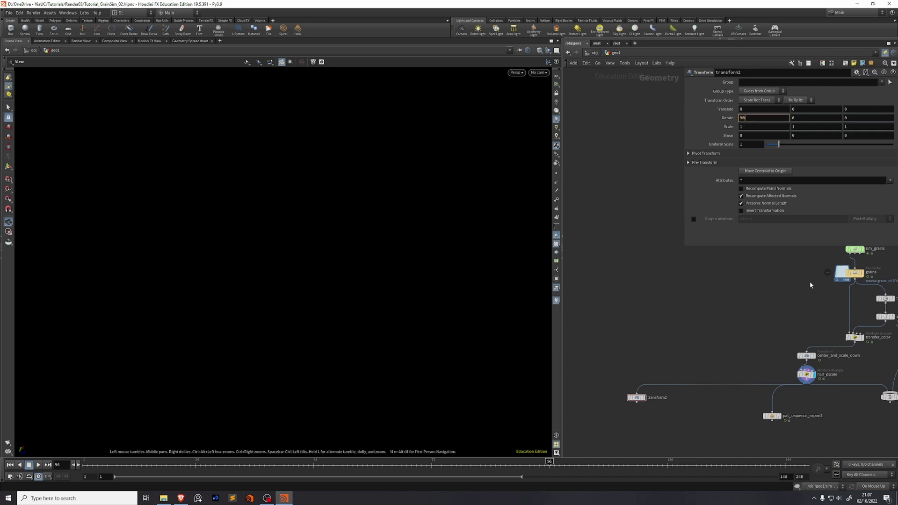
pyautogui.press('Return')
pyautogui.write('-1')
pyautogui.press('Return')
pyautogui.click(756, 146)
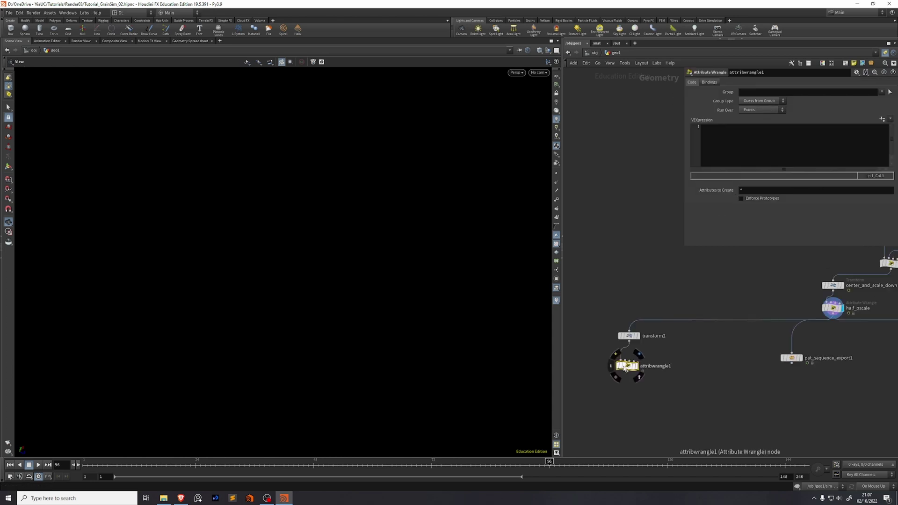
# Step: Display the attribute wrangle below the transform and write "int maxptnum = npoints(0);" as its first VEX line
pyautogui.click(629, 359)
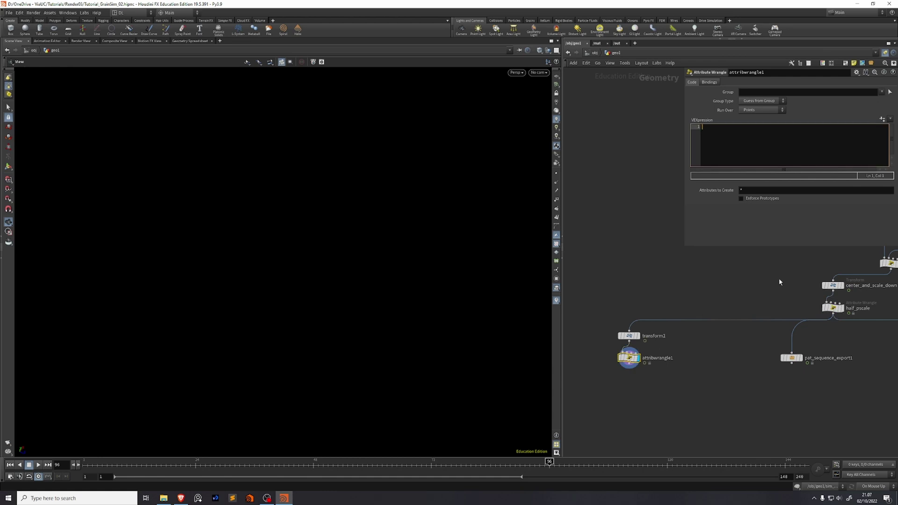
pyautogui.write('int maxpt')
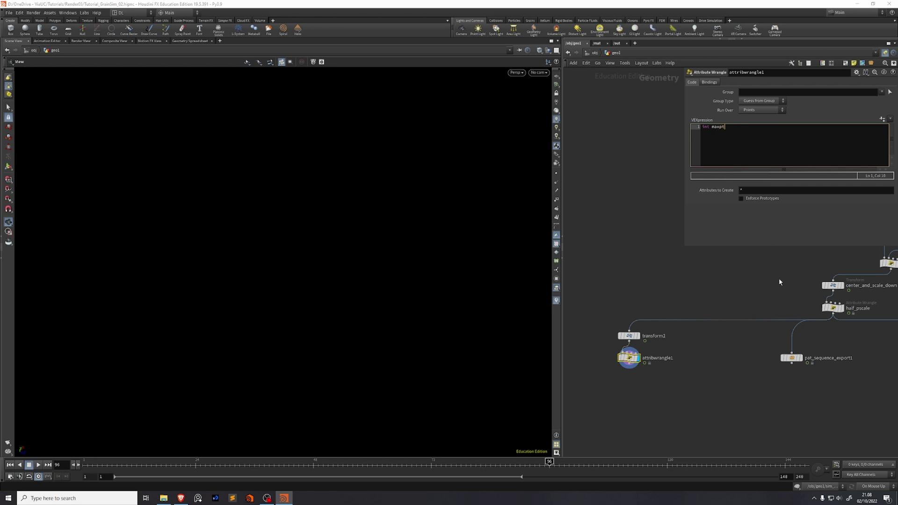
pyautogui.write('num = npoints(0);')
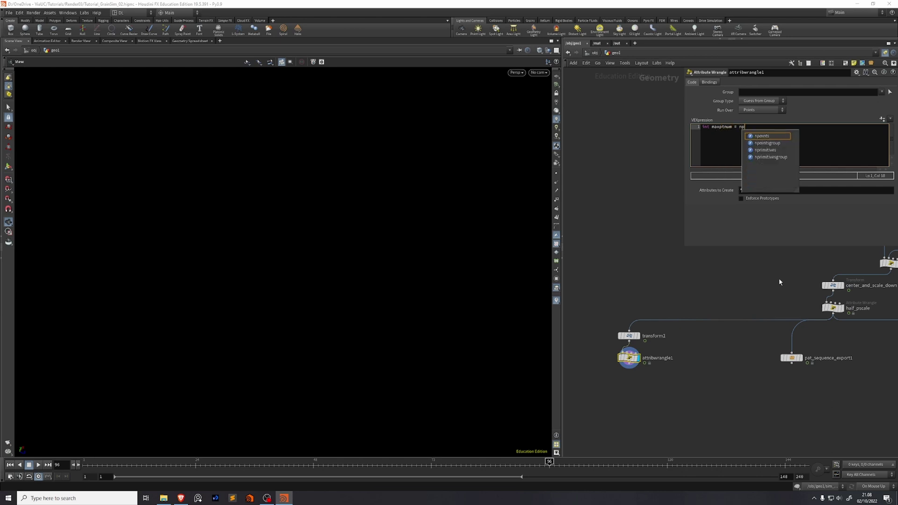
pyautogui.press('Return')
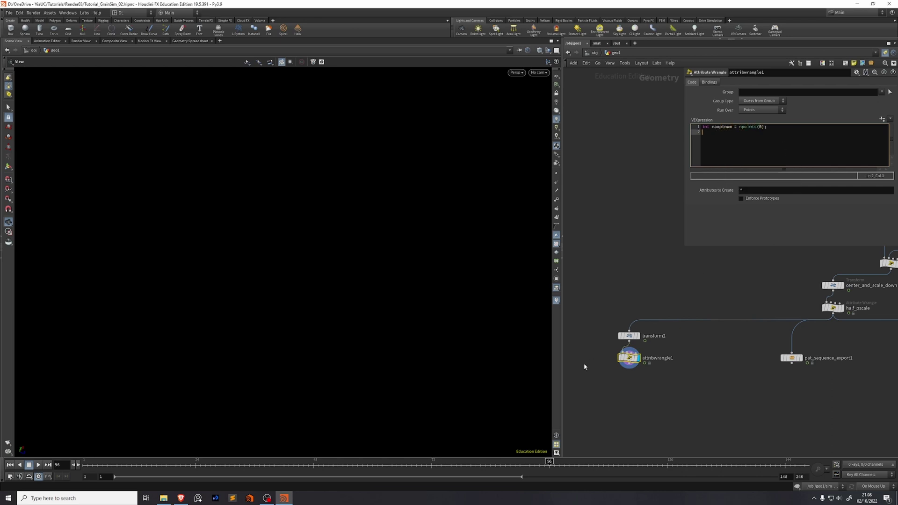
# Step: Check the transform's node information and add the VEX line "int textureSize = int(ceil(sqrt(maxptnum)));" to the wrangle
pyautogui.middleClick(630, 337)
pyautogui.write('int textureSize')
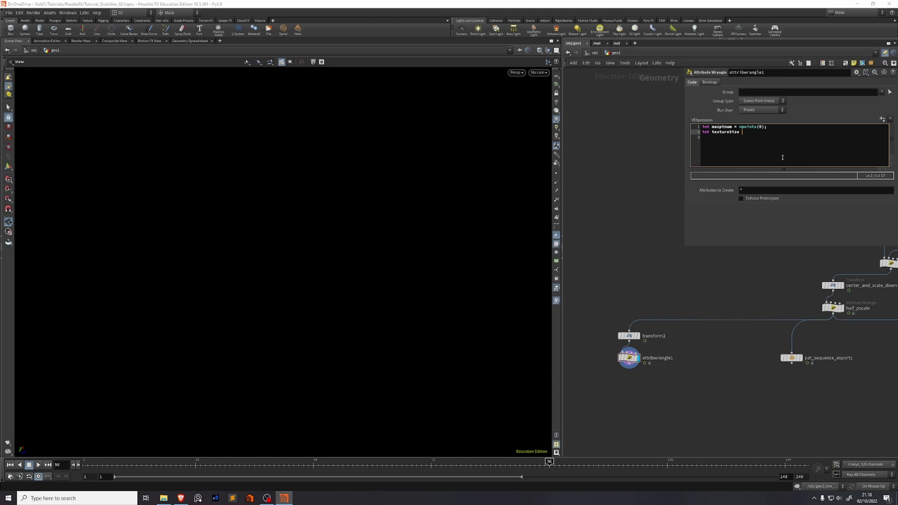
pyautogui.write('= int(')
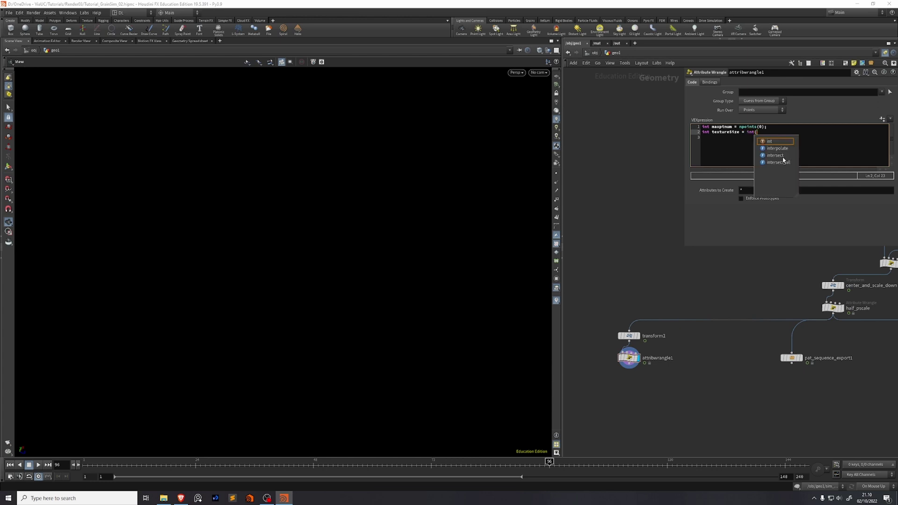
pyautogui.write('ceil()sqrt(maxptn')
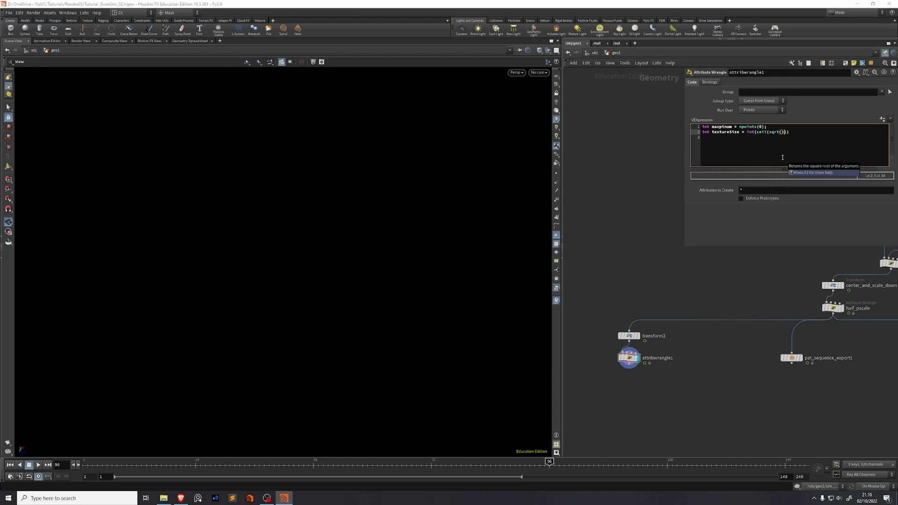
pyautogui.write('um')
pyautogui.click(812, 134)
pyautogui.write(';')
pyautogui.press('Return')
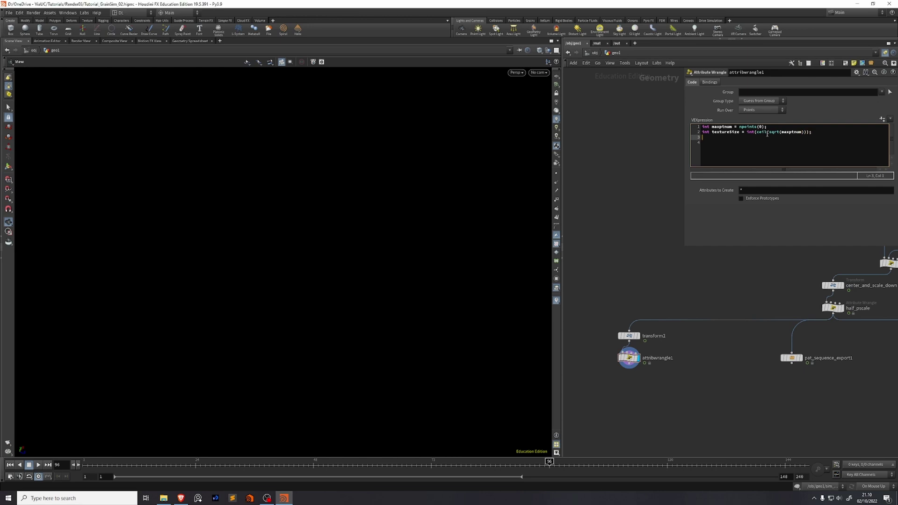
pyautogui.doubleClick(748, 132)
pyautogui.click(760, 138)
pyautogui.moveTo(769, 133); pyautogui.dragTo(801, 134)
pyautogui.click(798, 138)
# Step: Store each point's original position in the wrangle with "v@pos = v@P;"
pyautogui.moveTo(632, 361)
pyautogui.press('Return')
pyautogui.write('v@P')
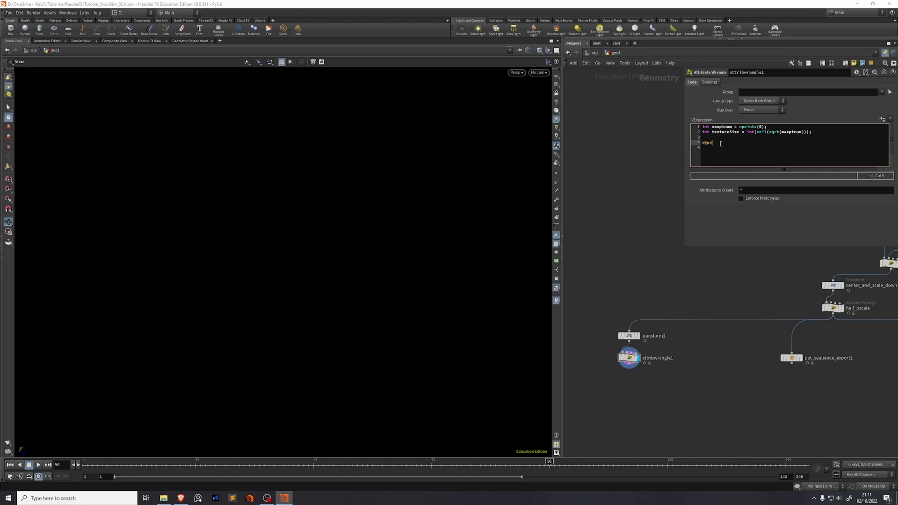
pyautogui.write('os = v@P;')
pyautogui.press('Return')
pyautogui.press('Return')
pyautogui.write('int x;')
pyautogui.press('Return')
pyautogui.write('int')
pyautogui.write(';')
pyautogui.press('Up')
pyautogui.press('Left')
pyautogui.write('= @ptnum % textureSize')
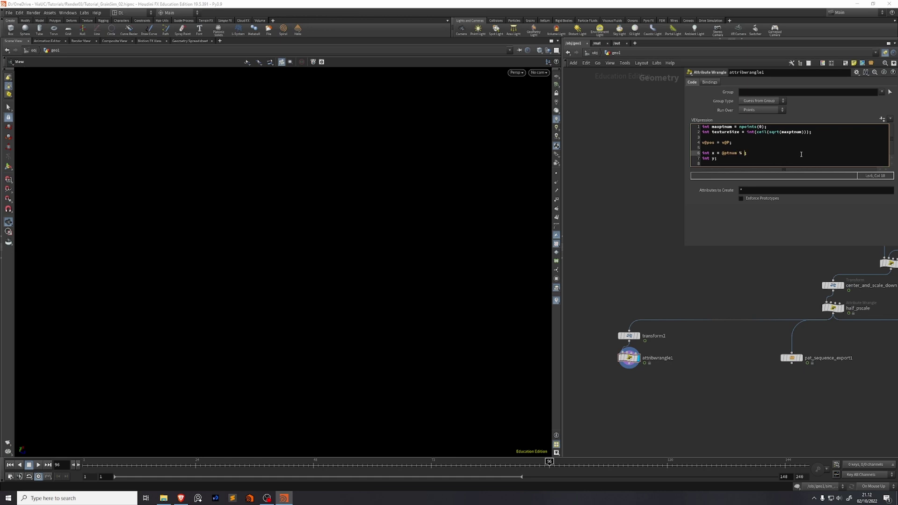
pyautogui.press('Down')
pyautogui.press('Left')
pyautogui.write('= floor(@ptnum / textureSize')
pyautogui.press('End')
pyautogui.press('Return')
# Step: Lay the points out as a flat grid with "@P = set(x, 0, y);" and examine it in the viewport
pyautogui.write('@P = set();')
pyautogui.press('Left')
pyautogui.press('Left')
pyautogui.write('x,')
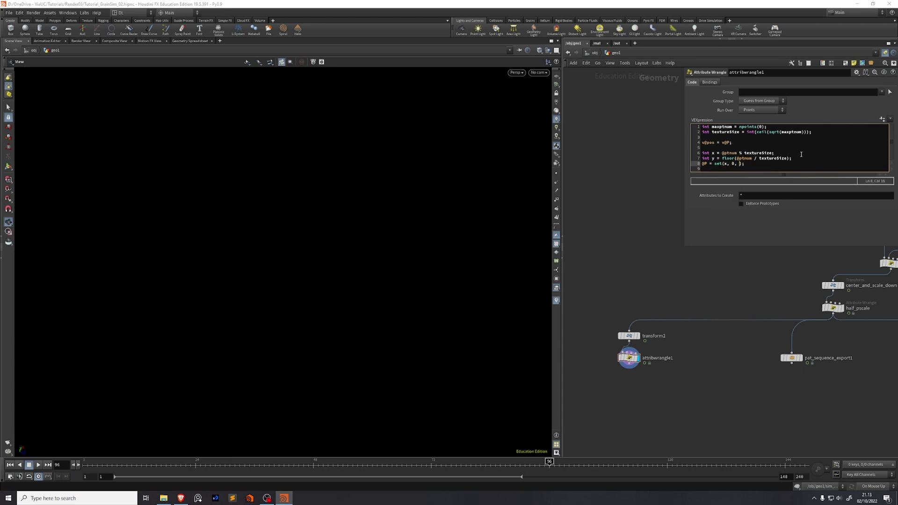
pyautogui.press('End')
pyautogui.moveTo(355, 245); pyautogui.dragTo(310, 271)
pyautogui.moveTo(202, 319); pyautogui.dragTo(256, 301)
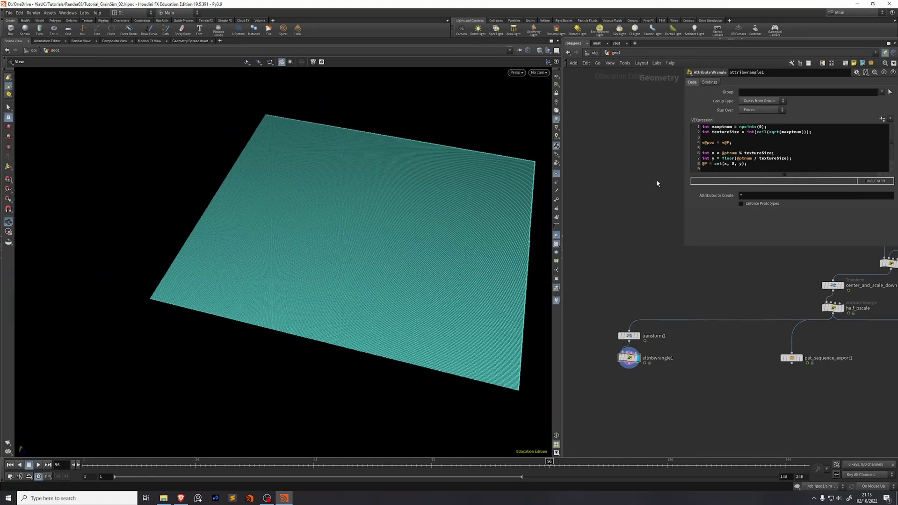
# Step: Comment out the @P line temporarily to view the points at their original positions, and undo the comment
pyautogui.click(702, 163)
pyautogui.write('//')
pyautogui.click(658, 310)
pyautogui.moveTo(373, 229); pyautogui.dragTo(255, 257)
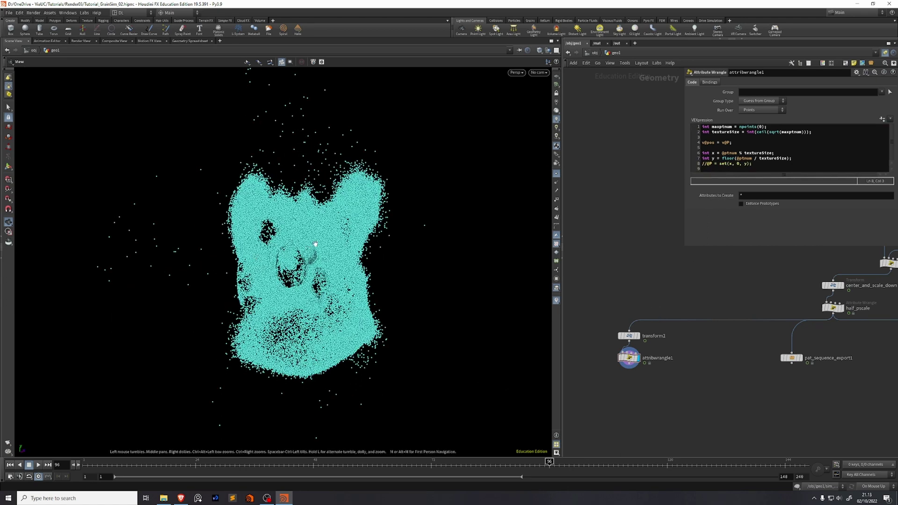
pyautogui.hotkey('ctrl', 'z')
# Step: Store the texture size as a detail attribute in the wrangle with setdetailattrib(0, "textureSize", textureSize)
pyautogui.write('setdetailattr')
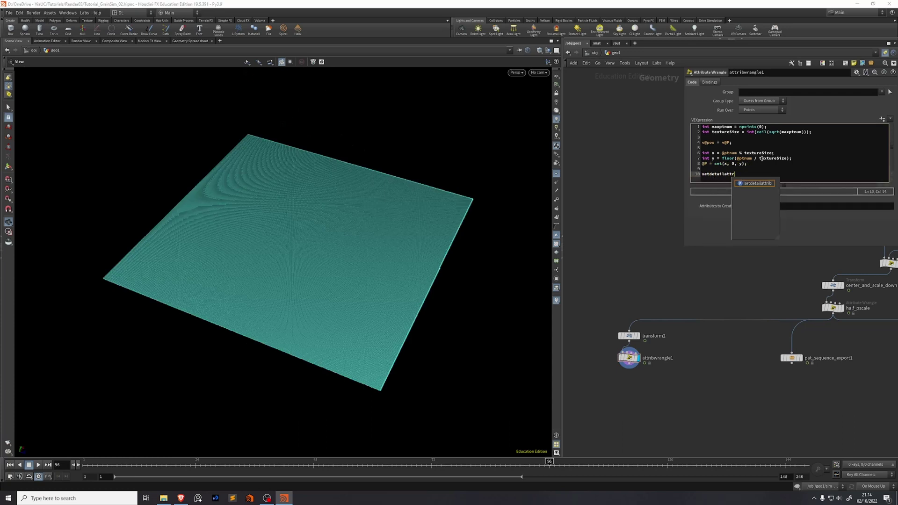
pyautogui.press('Return')
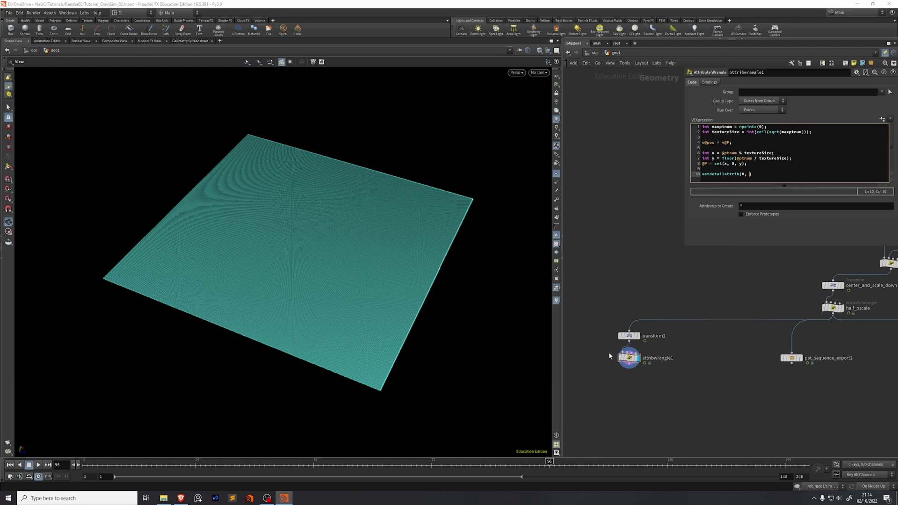
pyautogui.write('"textureSize", textureSize')
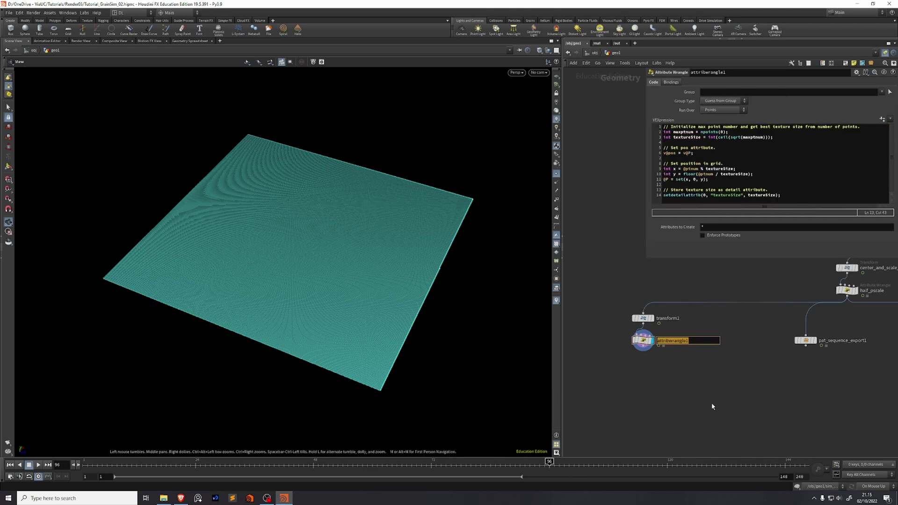
# Step: Rename the attribute wrangle node as gridify_points
pyautogui.write('gridify_points')
pyautogui.press('Return')
pyautogui.scroll(3, 710, 324)
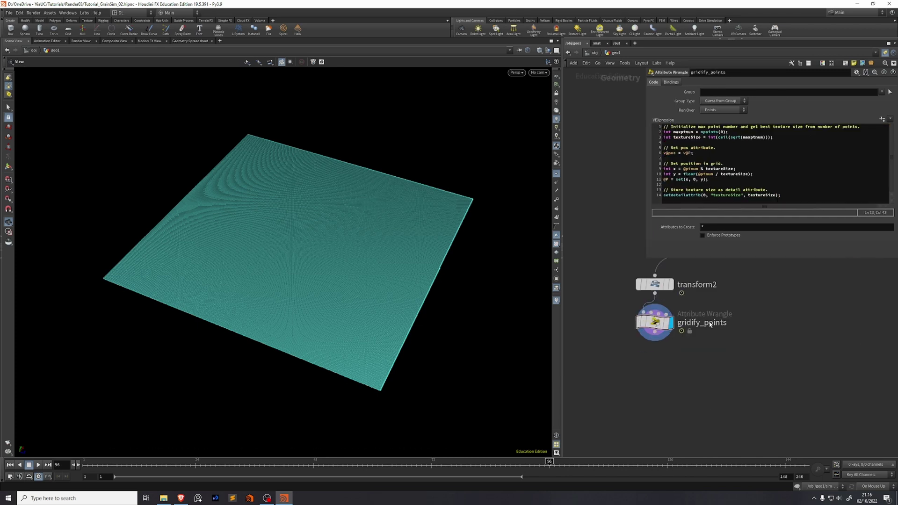
# Step: Add a Null node connected below gridify_points and name it OUT_PTS
pyautogui.moveTo(710, 324); pyautogui.dragTo(717, 331, button='middle')
pyautogui.press('n')
pyautogui.moveTo(673, 419); pyautogui.dragTo(662, 375)
pyautogui.doubleClick(693, 375)
pyautogui.write('OUT_P')
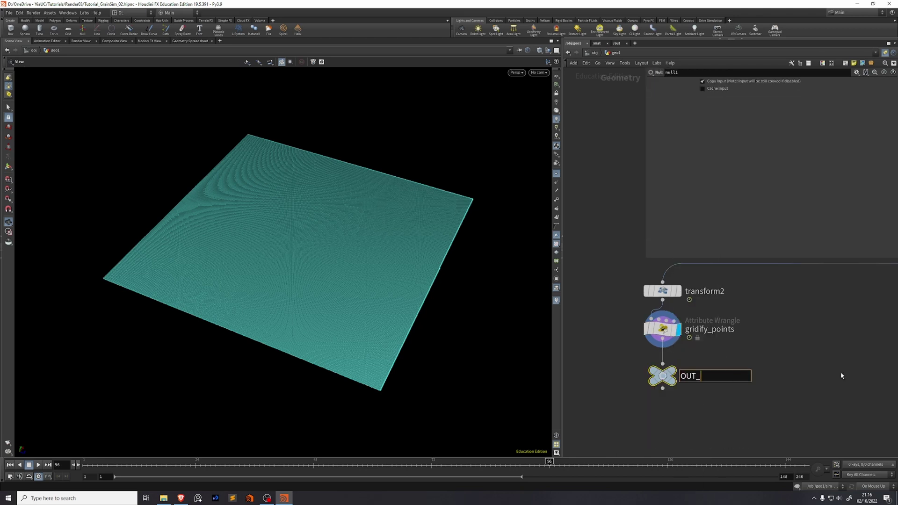
pyautogui.write('TS')
pyautogui.press('Return')
# Step: Create a COP2 Network beside OUT_PTS, enter it, and place a Color node inside
pyautogui.press('Tab')
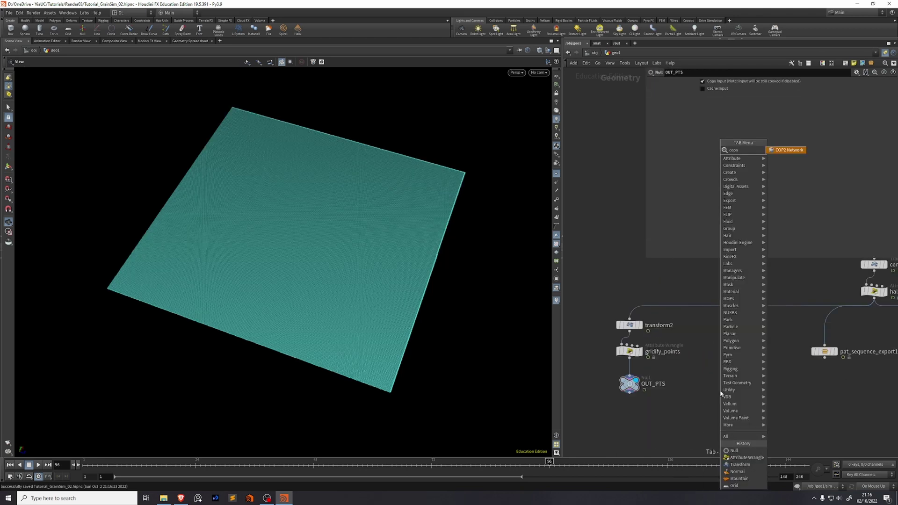
pyautogui.press('Return')
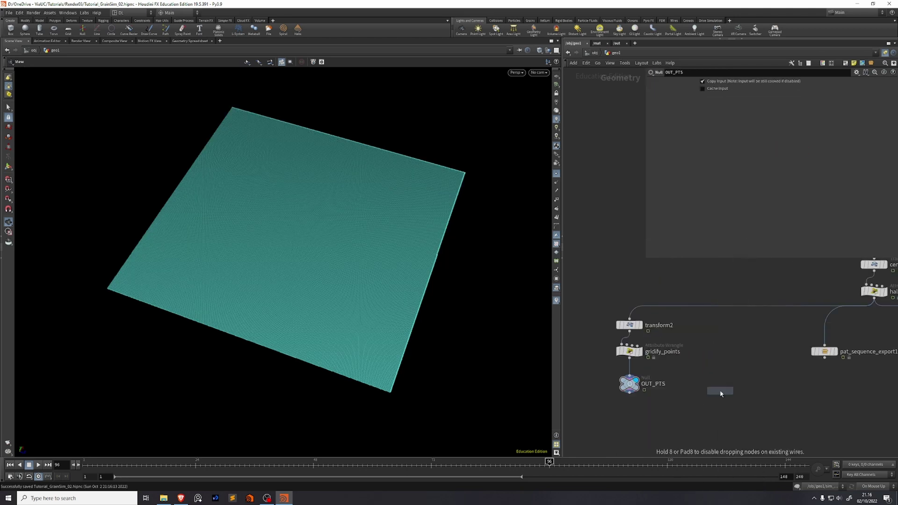
pyautogui.click(720, 391)
pyautogui.press('i')
pyautogui.press('Tab')
pyautogui.write('color')
pyautogui.press('Return')
pyautogui.click(610, 290)
# Step: Enable the Color node's Override Size and set its width to the expression detail("../../OUT_PTS", "textureSize", 0)
pyautogui.click(685, 83)
pyautogui.click(656, 92)
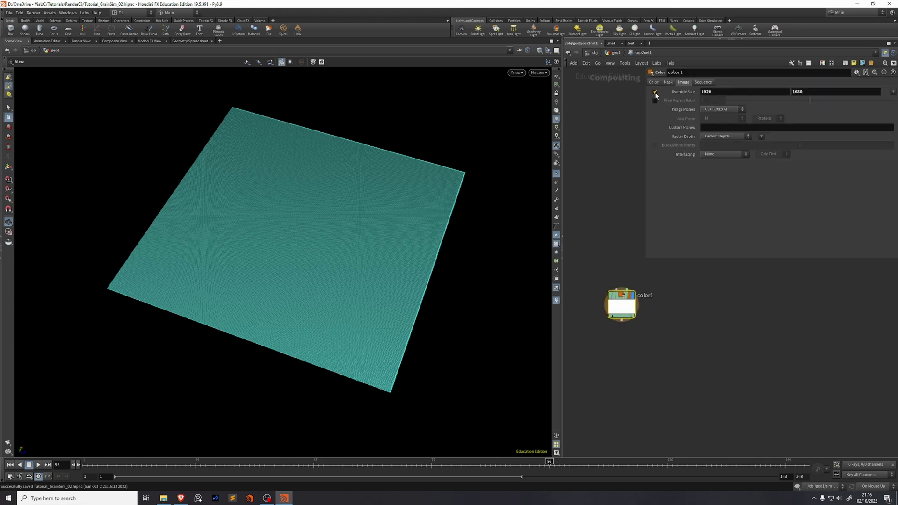
pyautogui.doubleClick(728, 91)
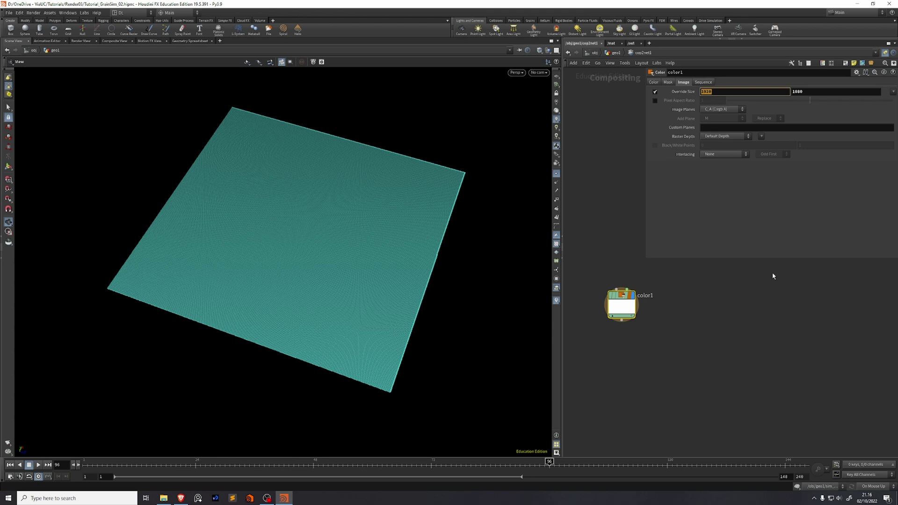
pyautogui.write('detai')
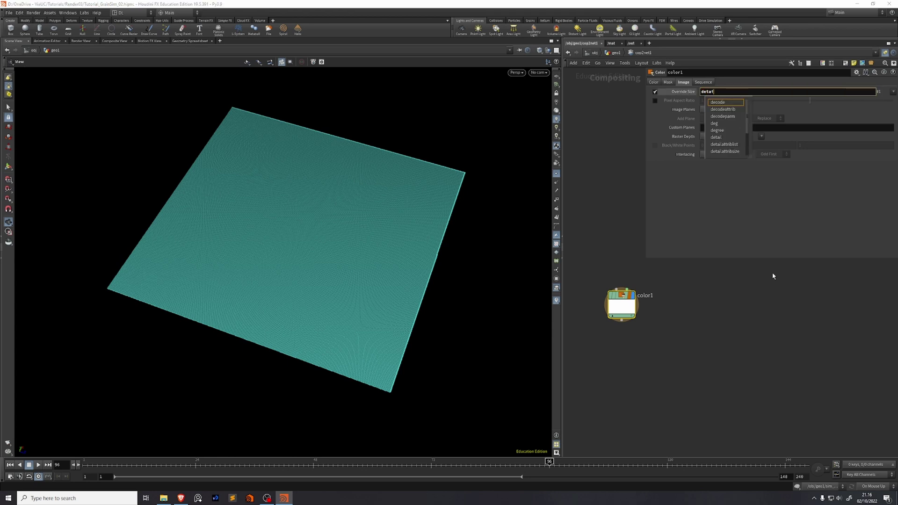
pyautogui.write('l("../../OUT_PT')
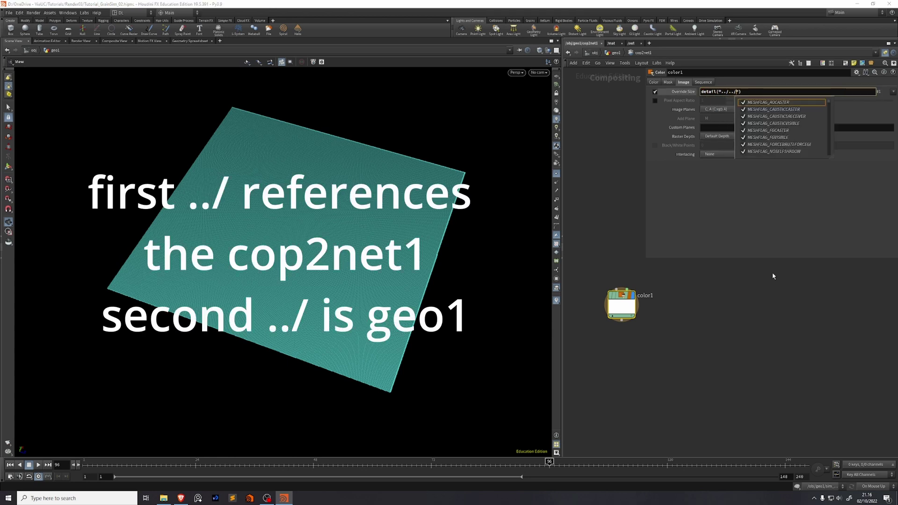
pyautogui.write('S", "textureSize"')
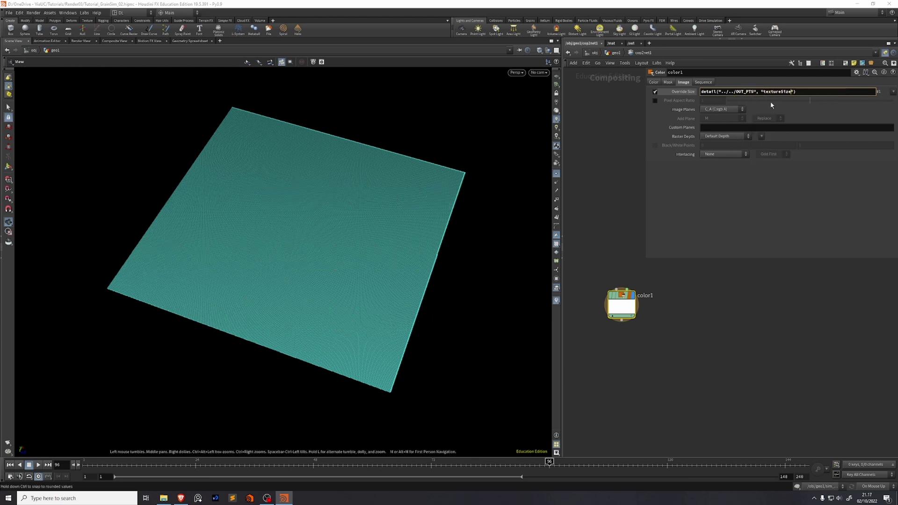
pyautogui.write(', 0')
pyautogui.press('Return')
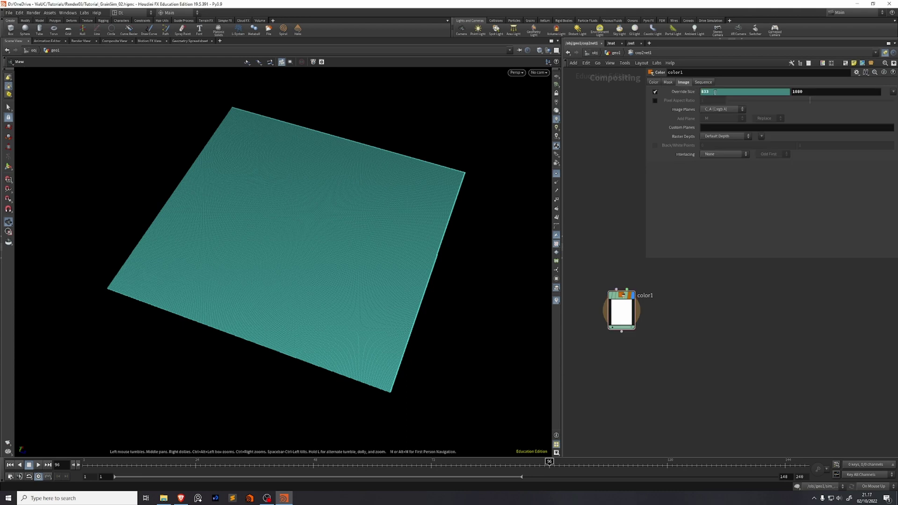
# Step: Copy the override width parameter and paste it as a relative reference into the override height
pyautogui.click(694, 94)
pyautogui.rightClick(721, 93)
pyautogui.click(739, 143)
pyautogui.rightClick(791, 95)
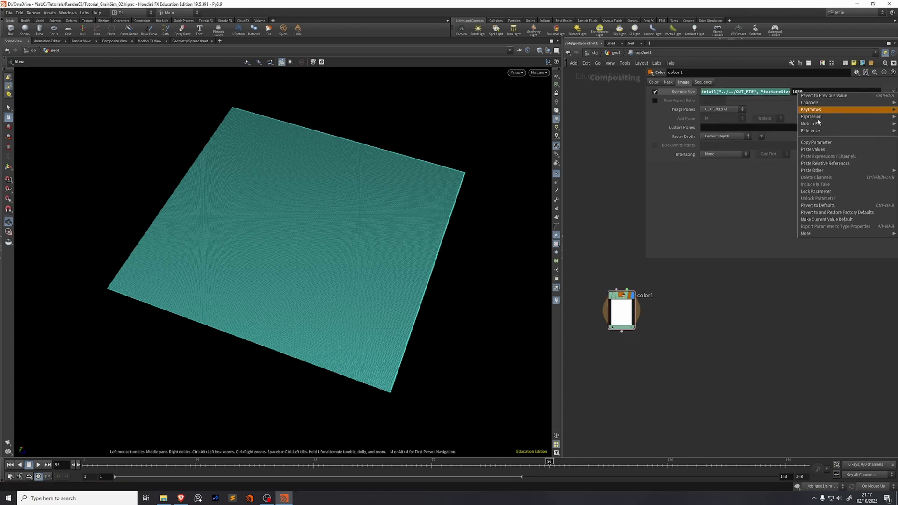
pyautogui.click(844, 162)
pyautogui.click(684, 94)
pyautogui.click(684, 94)
pyautogui.click(684, 94)
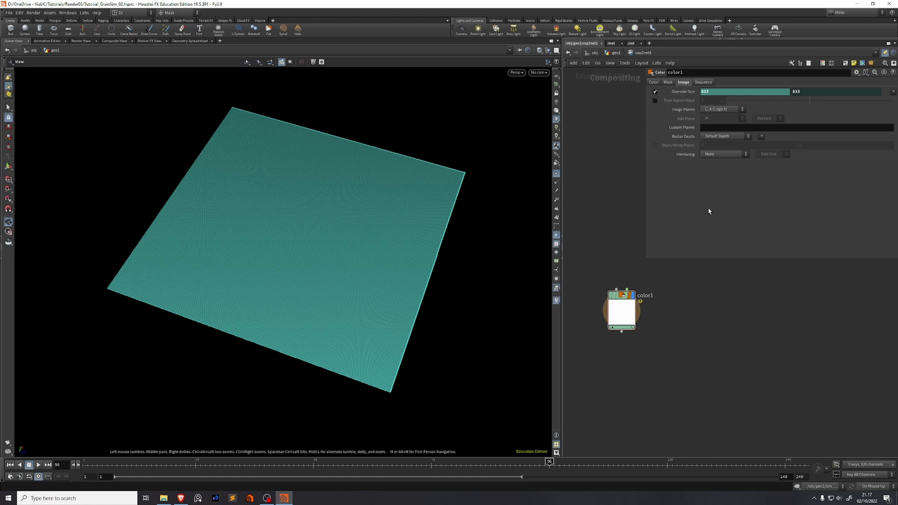
# Step: Set the Color node's image planes to C (rgb) and its raster depth to 16 Bit Floating Point
pyautogui.click(722, 109)
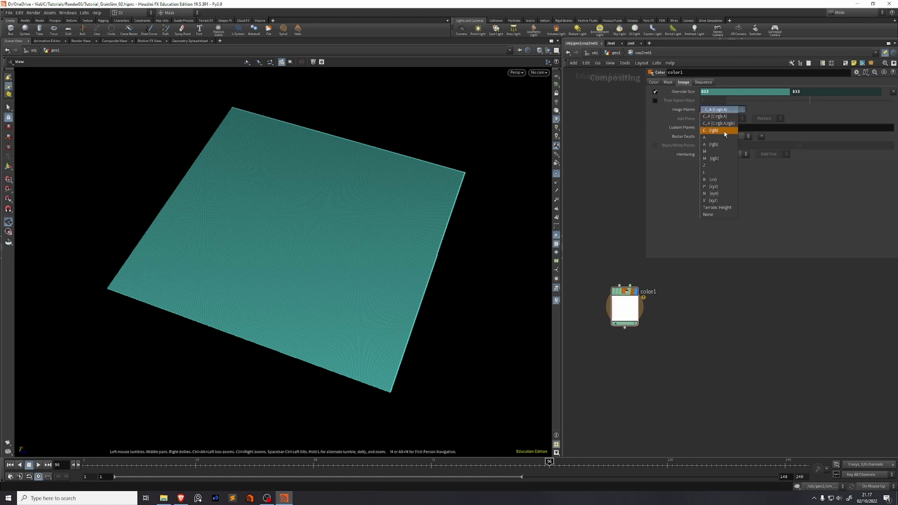
pyautogui.click(722, 129)
pyautogui.click(724, 136)
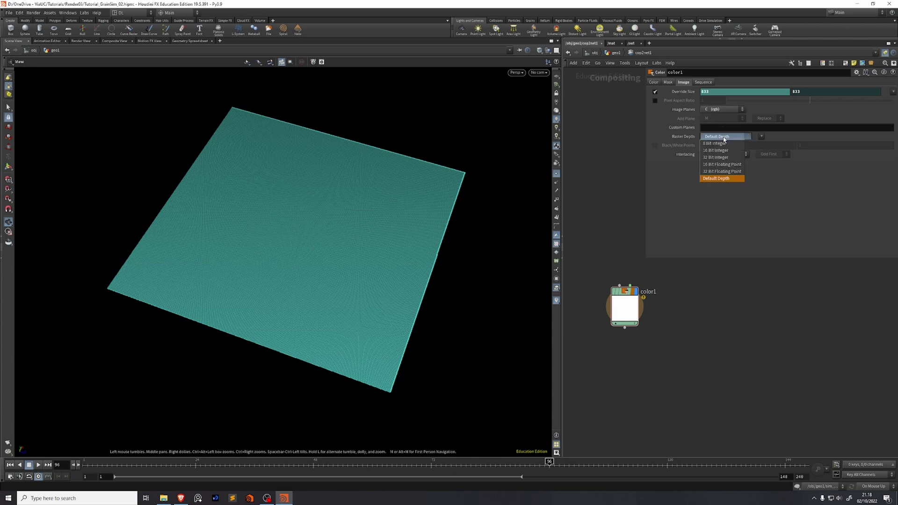
pyautogui.click(733, 166)
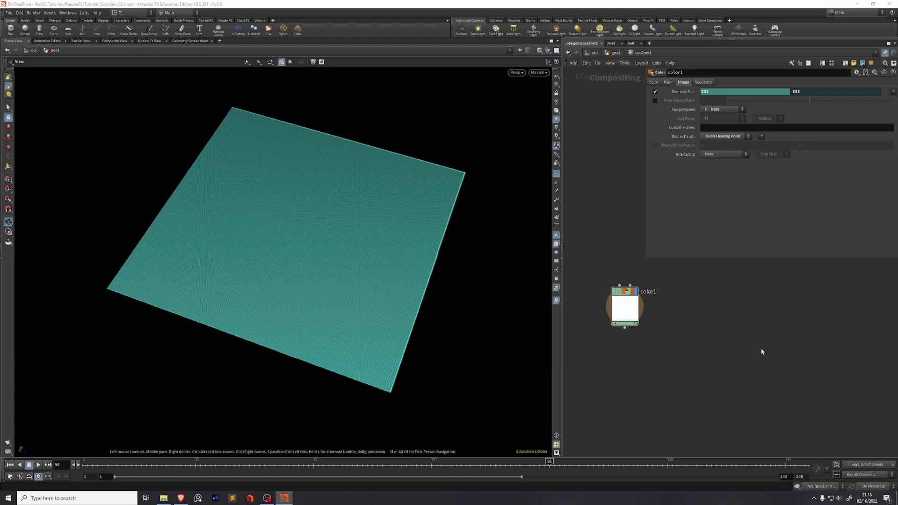
# Step: Add a VOP COP2 Generator node connected to the Color node's output and enter its VEX network
pyautogui.moveTo(310, 254); pyautogui.dragTo(353, 290, button='right')
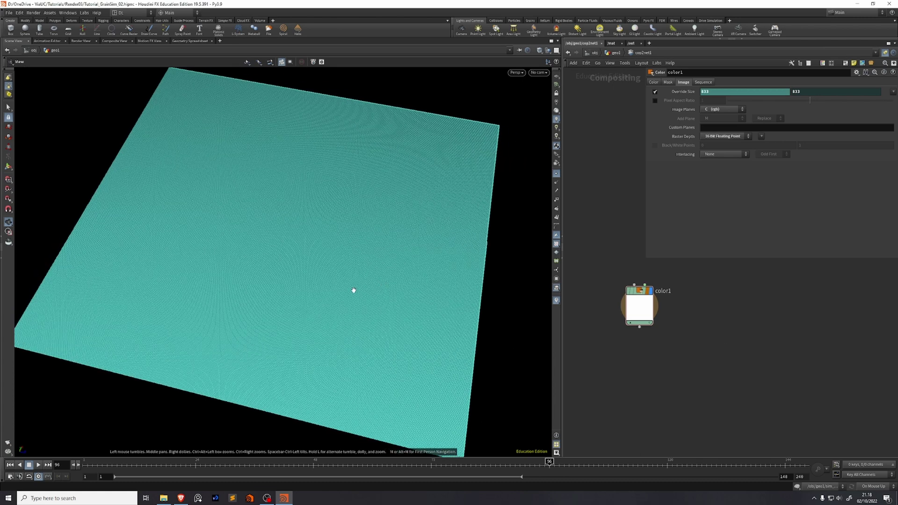
pyautogui.click(639, 326)
pyautogui.click(641, 359)
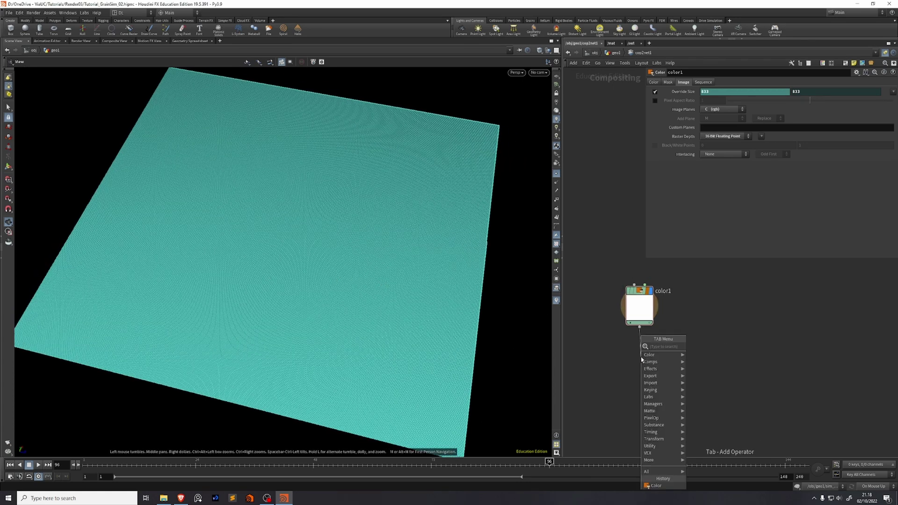
pyautogui.write('vop')
pyautogui.press('Down')
pyautogui.press('Down')
pyautogui.press('Return')
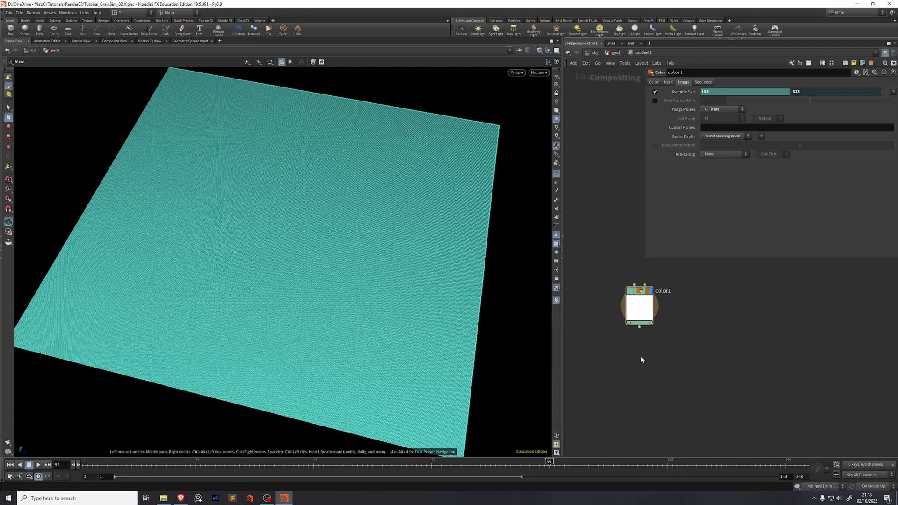
pyautogui.click(639, 367)
pyautogui.doubleClick(641, 371)
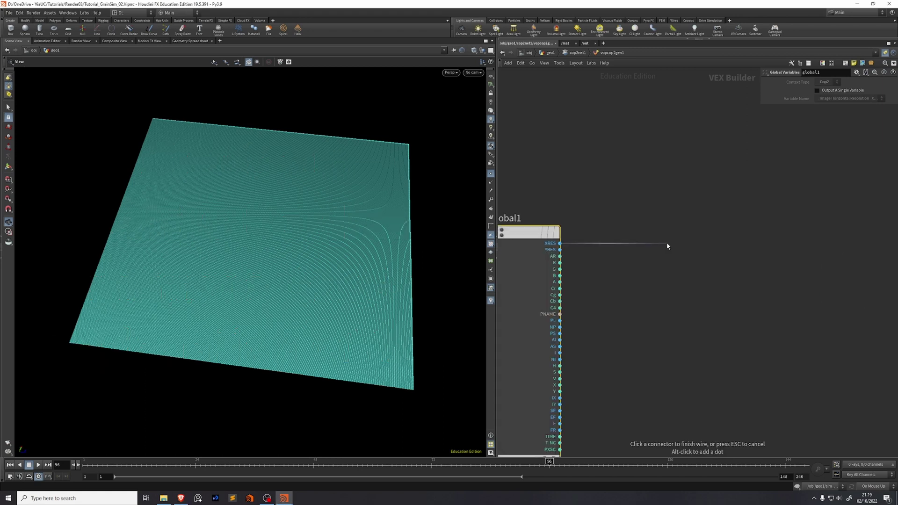
# Step: Add a Multiply node that multiplies the global XRES and YRES outputs
pyautogui.rightClick(668, 243)
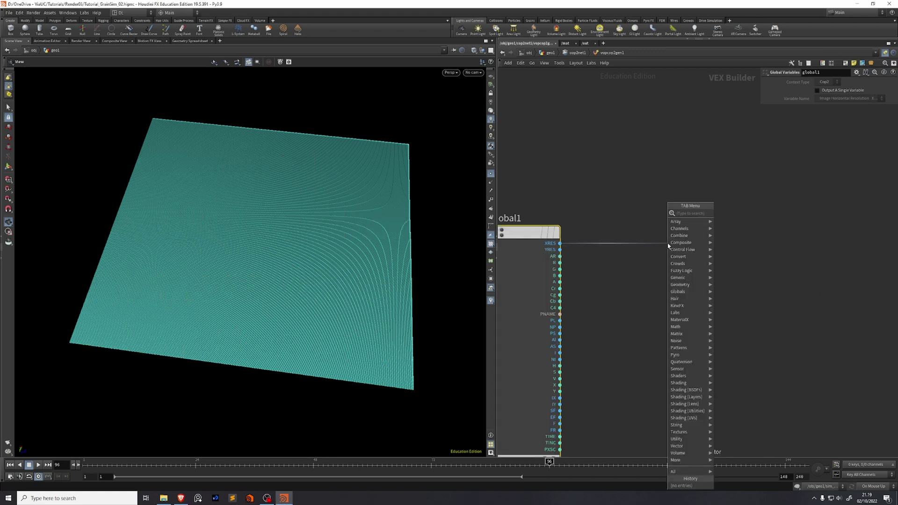
pyautogui.write('mul')
pyautogui.press('Return')
pyautogui.click(668, 244)
pyautogui.moveTo(668, 243); pyautogui.dragTo(678, 232)
pyautogui.click(560, 249)
pyautogui.click(644, 250)
# Step: Add a Subtract node and connect the Multiply node's product to its first input
pyautogui.moveTo(720, 287); pyautogui.dragTo(671, 275, button='middle')
pyautogui.moveTo(663, 231); pyautogui.dragTo(810, 232)
pyautogui.write('subtr')
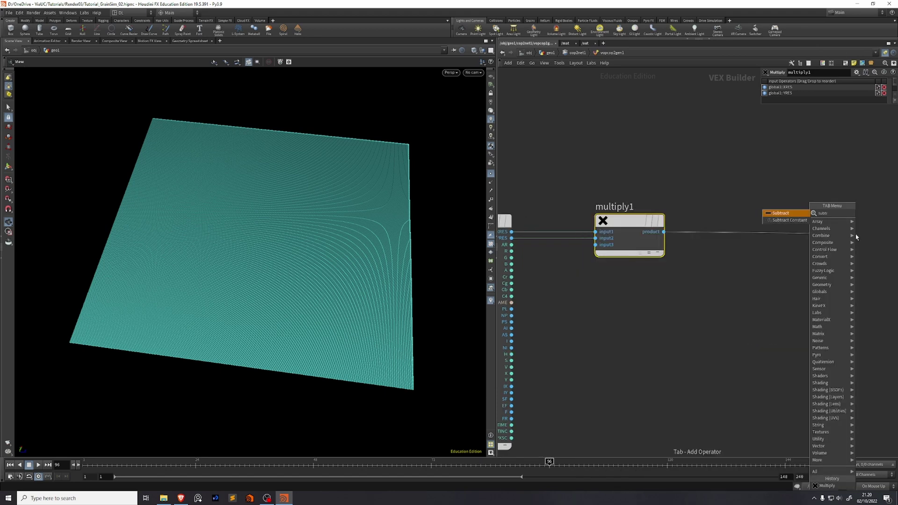
pyautogui.press('Return')
pyautogui.click(857, 237)
pyautogui.scroll(-2, 736, 312)
pyautogui.moveTo(692, 323); pyautogui.dragTo(701, 277, button='middle')
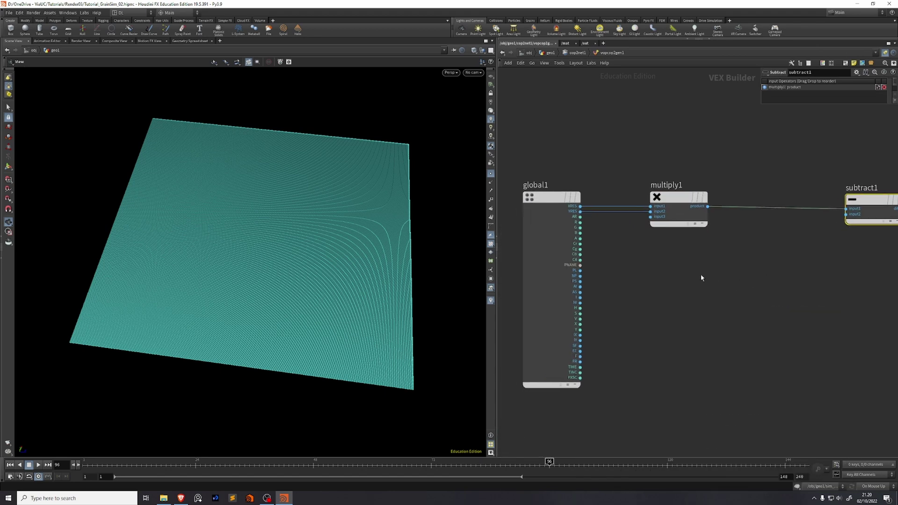
# Step: Add a second Subtract node that subtracts the global IX from XRES
pyautogui.click(580, 206)
pyautogui.press('Tab')
pyautogui.press('Return')
pyautogui.click(658, 280)
pyautogui.moveTo(659, 280); pyautogui.dragTo(679, 255)
pyautogui.click(579, 335)
pyautogui.click(650, 268)
# Step: Add an Add node and connect the second Subtract node's difference to its first input
pyautogui.click(707, 263)
pyautogui.press('Tab')
pyautogui.write('add')
pyautogui.press('Return')
pyautogui.click(787, 344)
pyautogui.moveTo(787, 343); pyautogui.dragTo(781, 331, button='middle')
# Step: Add a second Multiply node feeding the Add node's second input
pyautogui.click(752, 343)
pyautogui.press('Tab')
pyautogui.write('mul')
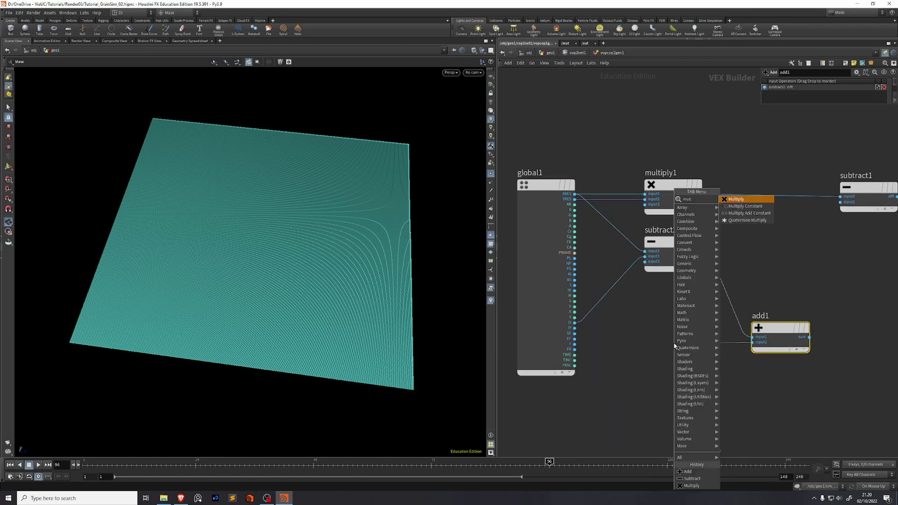
pyautogui.press('Return')
pyautogui.click(674, 346)
pyautogui.moveTo(674, 346); pyautogui.dragTo(683, 342)
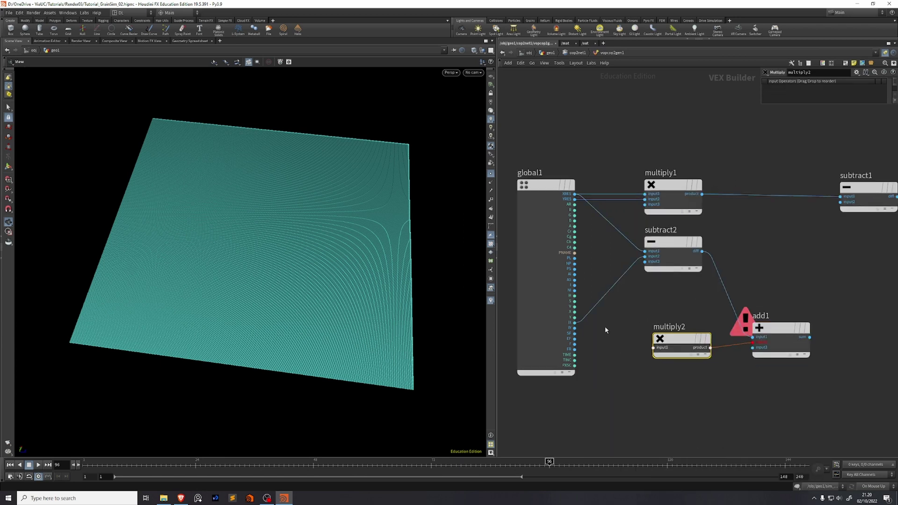
# Step: Connect the global IY and XRES to the second Multiply node, and wire the Add node's sum into the first Subtract node's second input
pyautogui.click(577, 331)
pyautogui.click(652, 348)
pyautogui.click(575, 194)
pyautogui.click(652, 352)
pyautogui.moveTo(810, 337); pyautogui.dragTo(730, 357, button='middle')
pyautogui.click(729, 357)
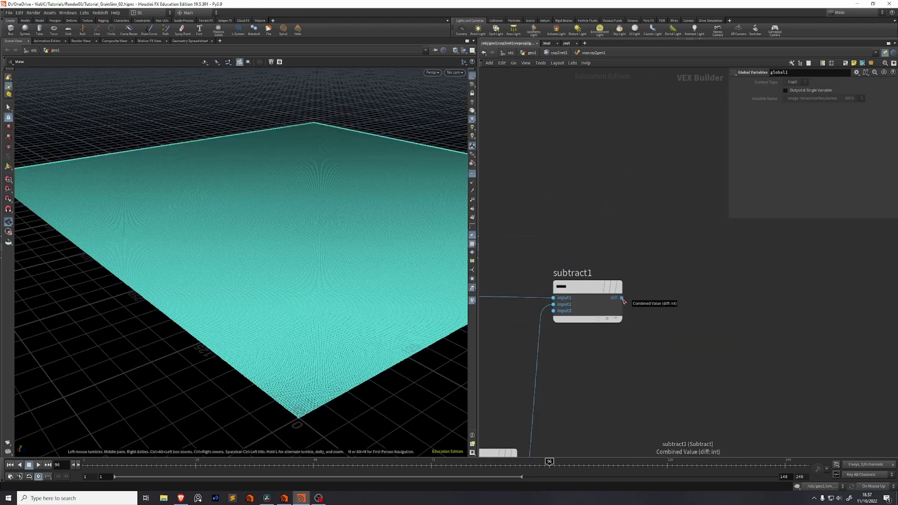
# Step: Add a Get Attribute node with the first Subtract node's difference wired to i1, and set its attribute to pos
pyautogui.click(622, 297)
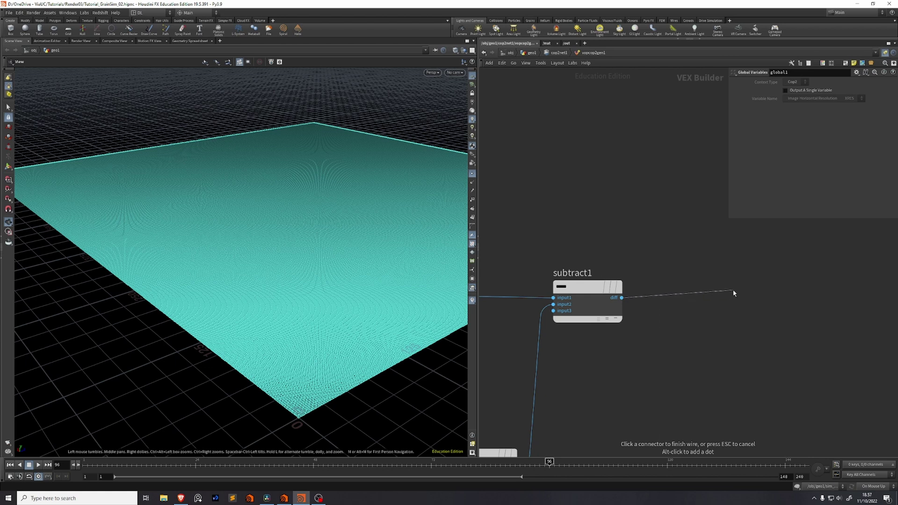
pyautogui.press('Tab')
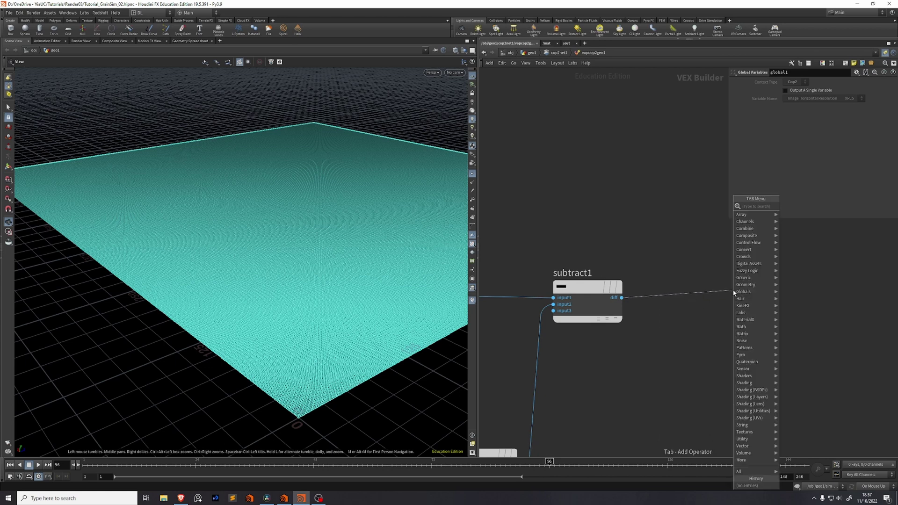
pyautogui.write('geta')
pyautogui.press('Return')
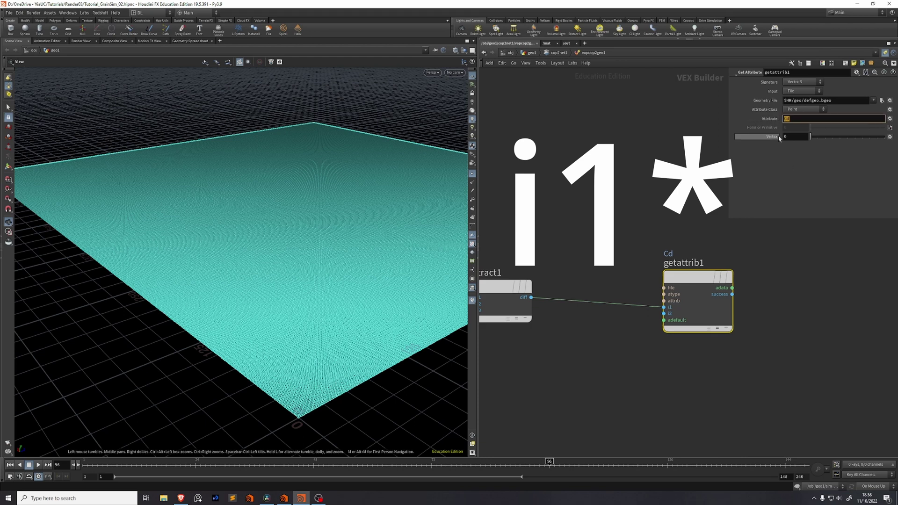
pyautogui.write('pos')
pyautogui.press('Return')
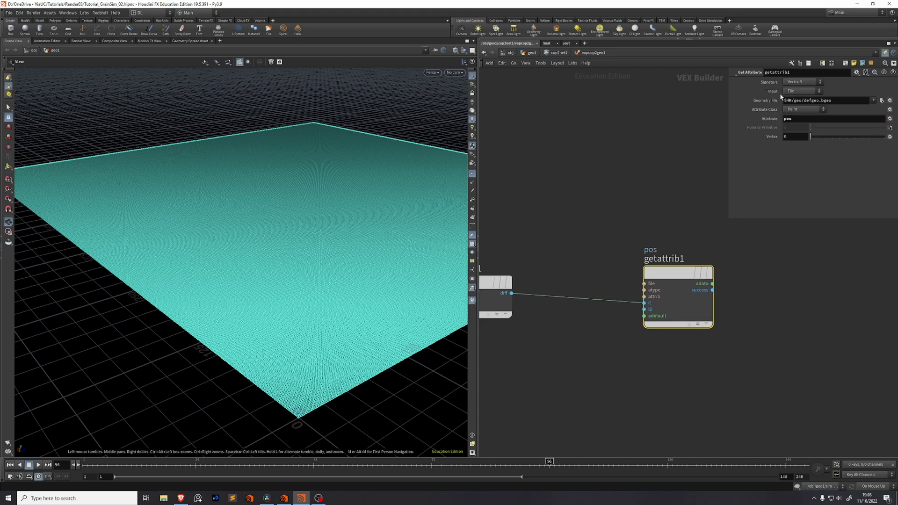
# Step: Add a Parameter node near the Get Attribute node and set its type to String
pyautogui.press('Tab')
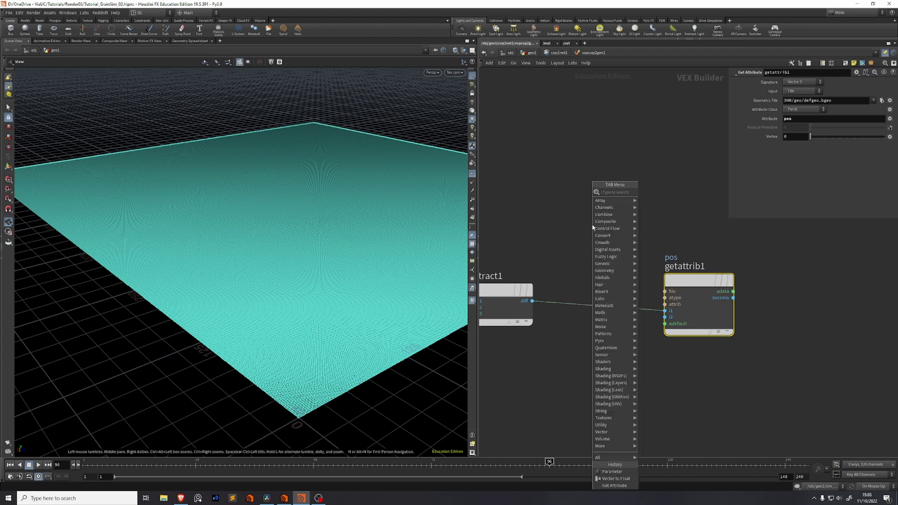
pyautogui.write('par')
pyautogui.press('Return')
pyautogui.click(591, 224)
pyautogui.click(794, 116)
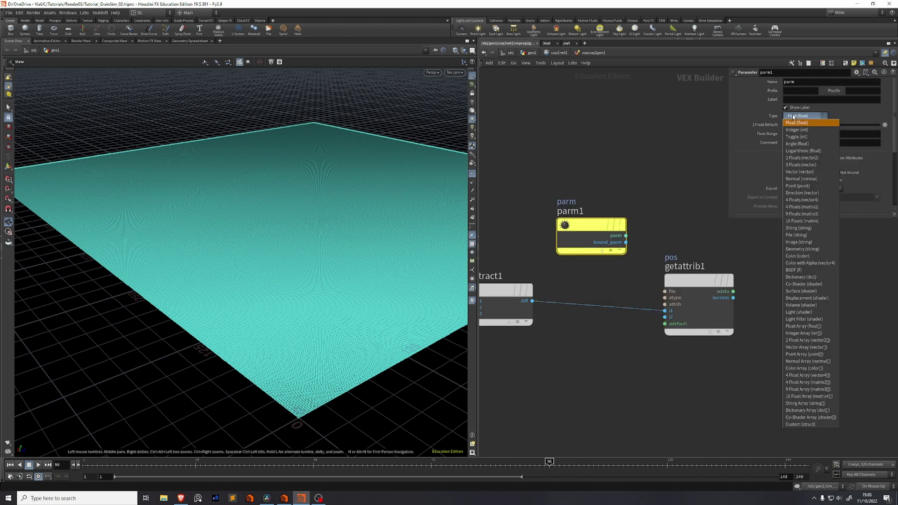
pyautogui.click(805, 228)
# Step: Name the string parameter geometry and wire its output into the Get Attribute node's file input
pyautogui.press('Tab')
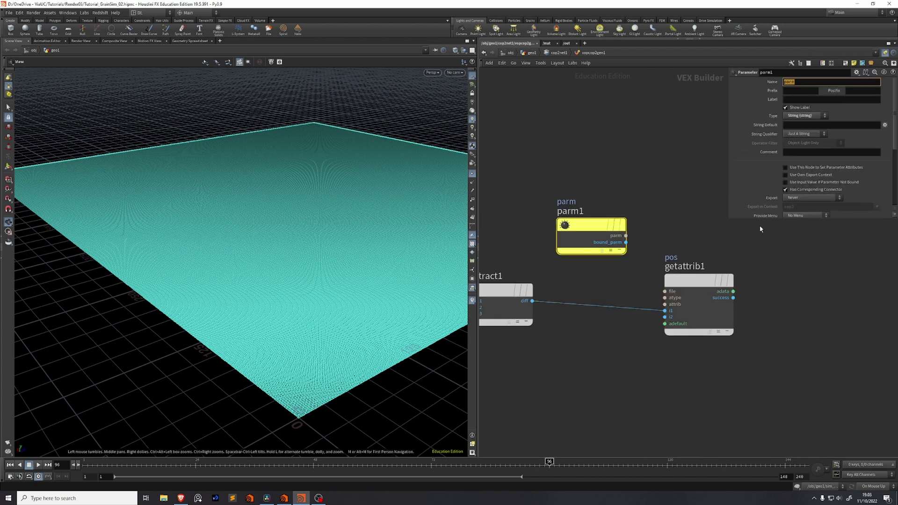
pyautogui.write('geometry')
pyautogui.press('Tab')
pyautogui.moveTo(626, 236); pyautogui.dragTo(664, 291)
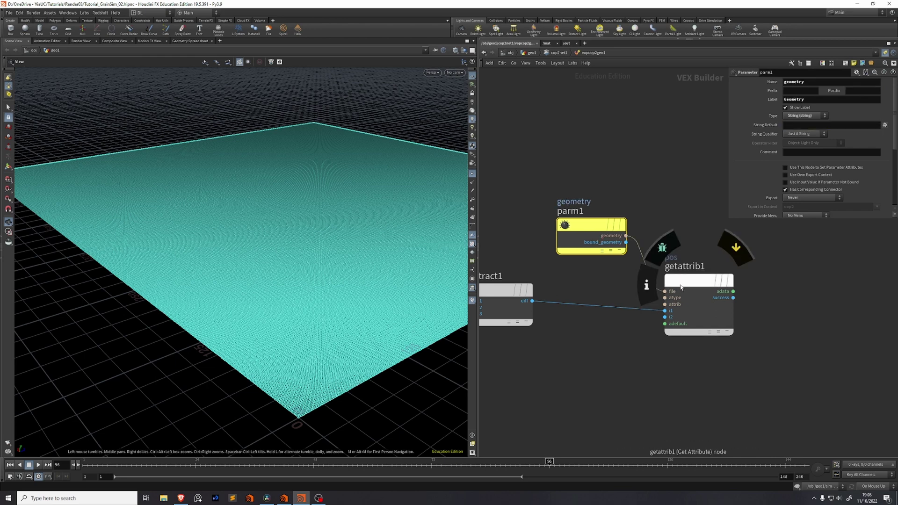
# Step: Add a Vector to Float node fed by the Get Attribute node's adata output
pyautogui.moveTo(746, 292); pyautogui.dragTo(594, 291, button='middle')
pyautogui.click(581, 289)
pyautogui.click(631, 294)
pyautogui.write('vectorto')
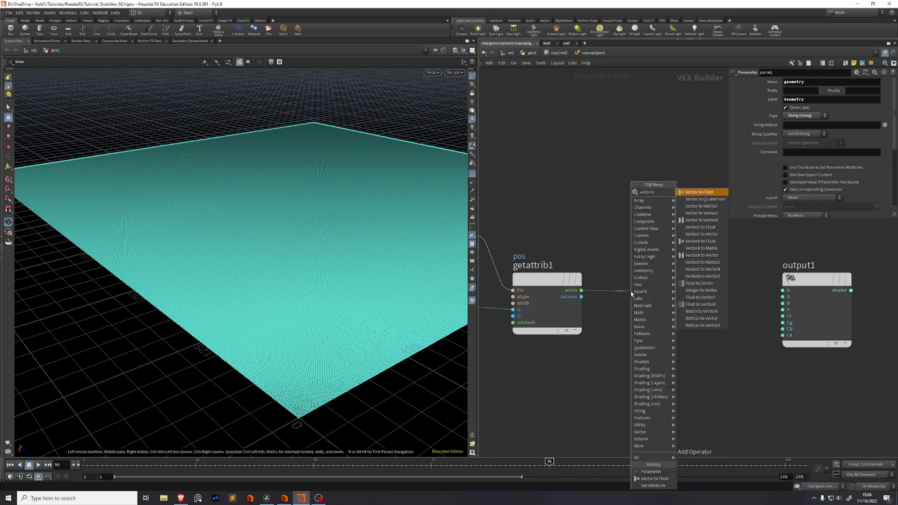
pyautogui.press('Down')
pyautogui.press('Return')
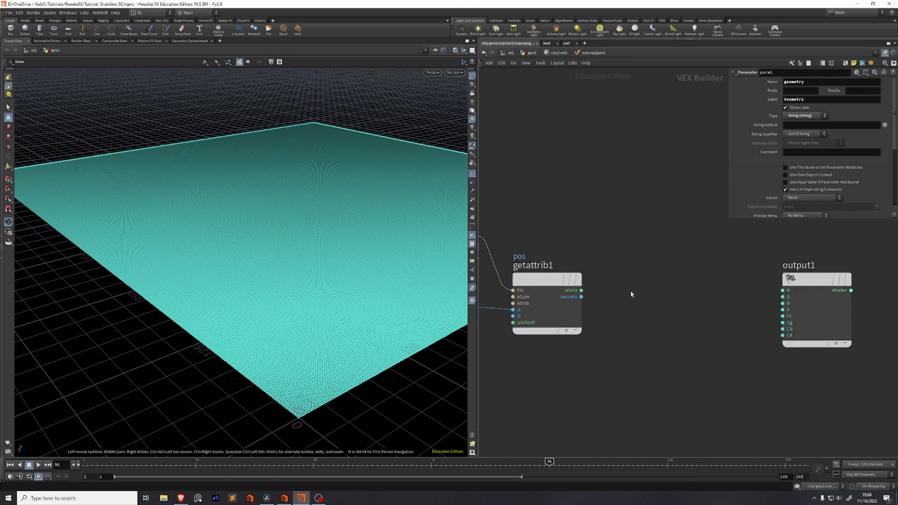
# Step: Wire the Vector to Float node's fval1, fval2 and fval3 outputs into R, G and B of output1
pyautogui.moveTo(644, 292); pyautogui.dragTo(683, 296)
pyautogui.moveTo(592, 301); pyautogui.dragTo(683, 302)
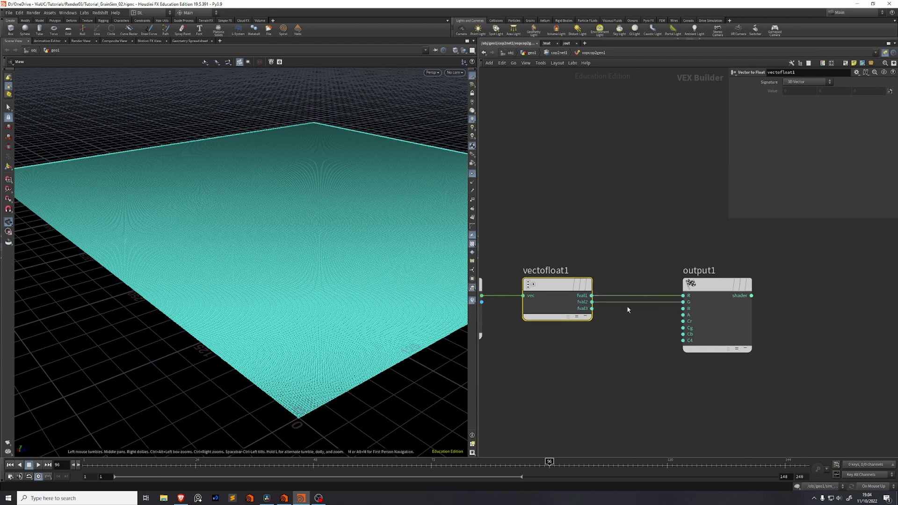
pyautogui.moveTo(592, 308); pyautogui.dragTo(683, 309)
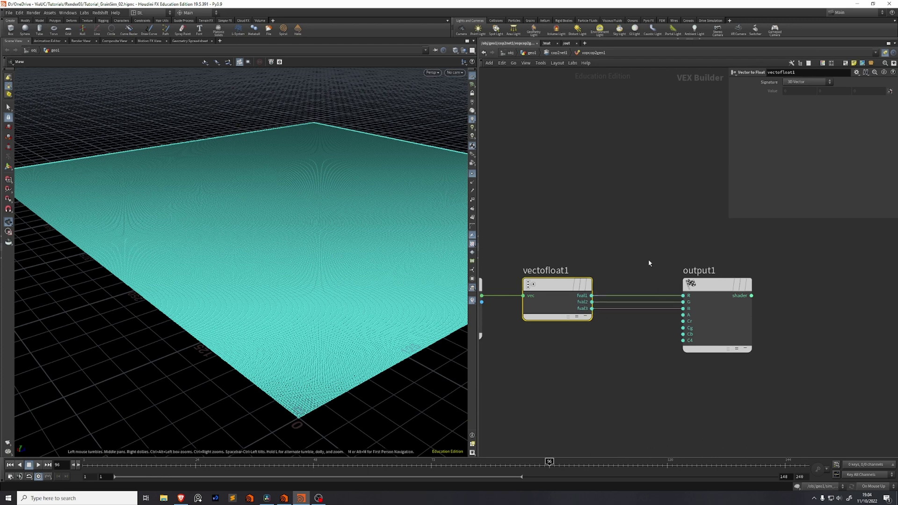
# Step: Return to cop2net1 and add an Operator Path parameter labelled Operator to the vopcop2gen1 node's parameter interface
pyautogui.click(558, 52)
pyautogui.moveTo(729, 220); pyautogui.dragTo(640, 231)
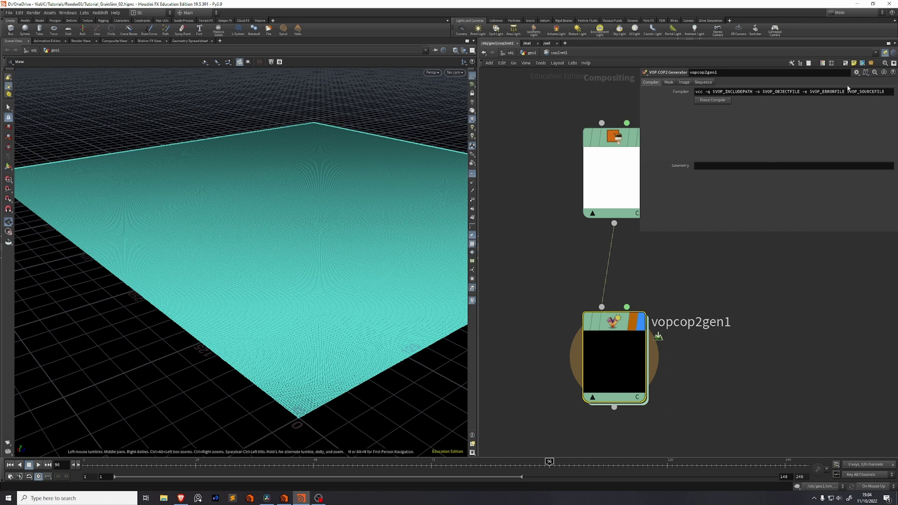
pyautogui.click(856, 73)
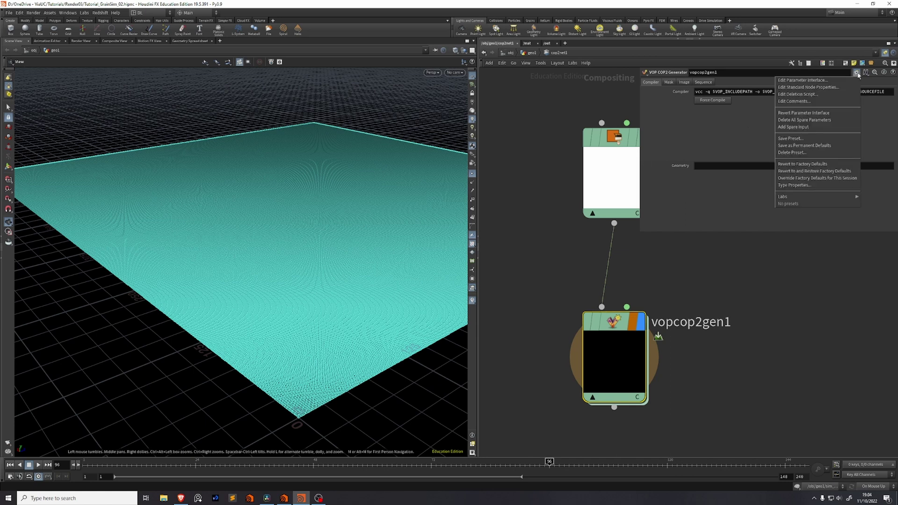
pyautogui.click(815, 81)
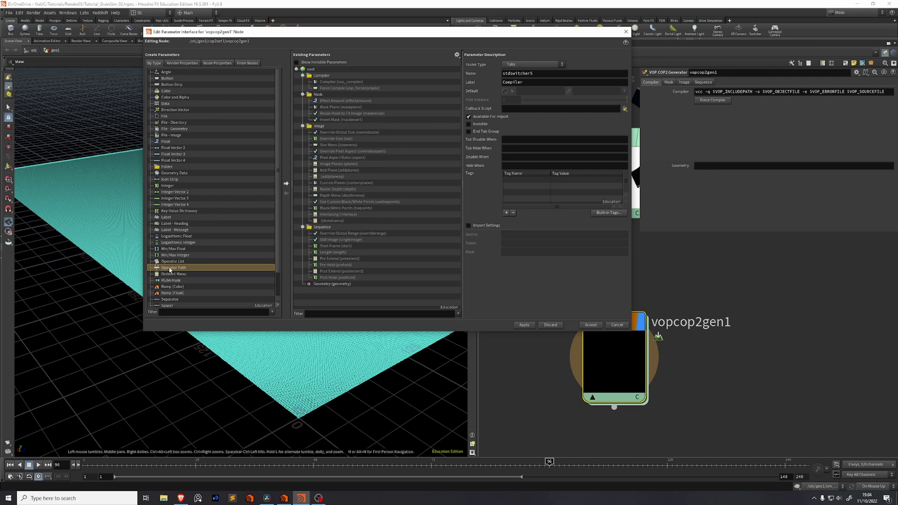
pyautogui.moveTo(284, 273); pyautogui.dragTo(338, 291)
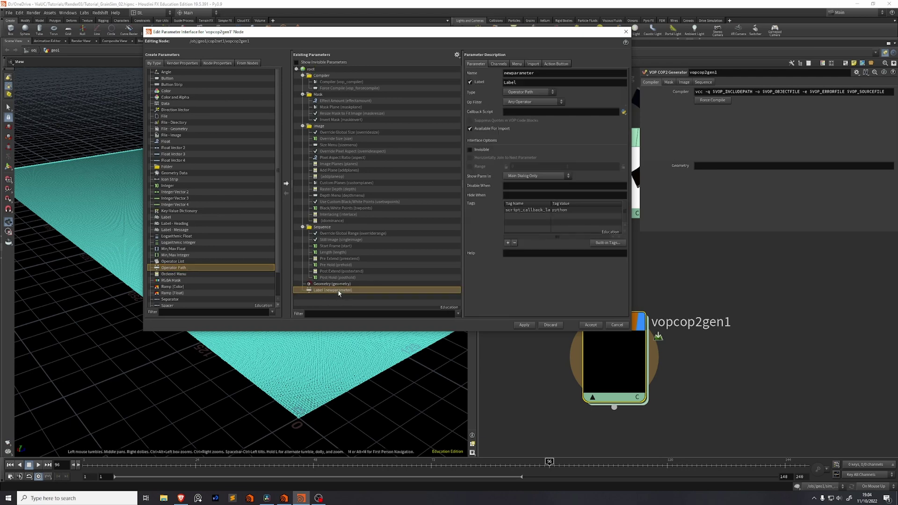
pyautogui.write('opera')
pyautogui.click(594, 326)
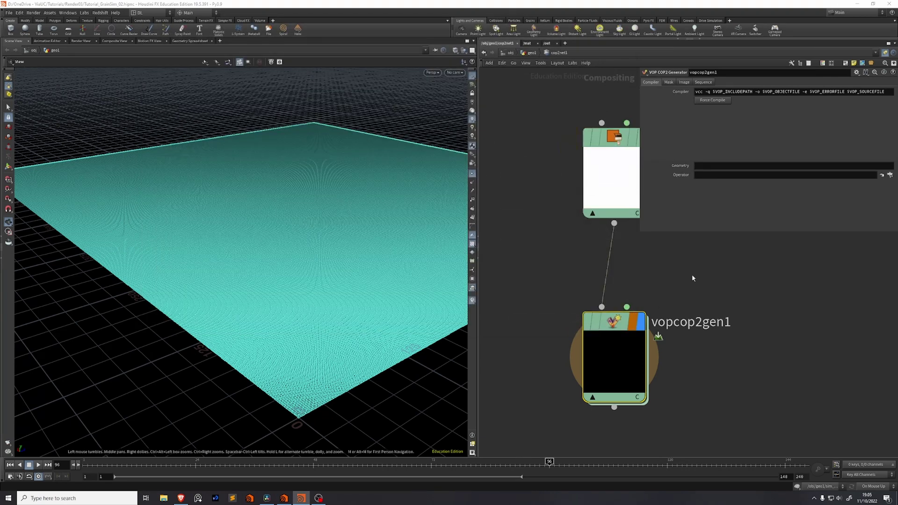
# Step: Set vopcop2gen1's Operator parameter to the OUT_PTS node in geo1
pyautogui.press('h')
pyautogui.click(889, 176)
pyautogui.moveTo(325, 148); pyautogui.dragTo(533, 156)
pyautogui.click(517, 200)
pyautogui.scroll(-1, 543, 212)
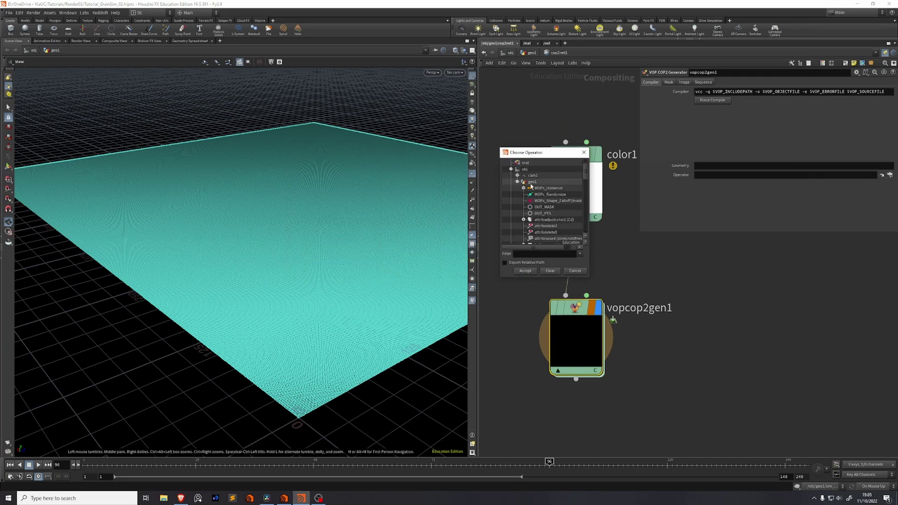
pyautogui.doubleClick(547, 213)
# Step: Reference the Operator path in vopcop2gen1's Geometry parameter as a relative reference, prefixed with op:
pyautogui.rightClick(730, 175)
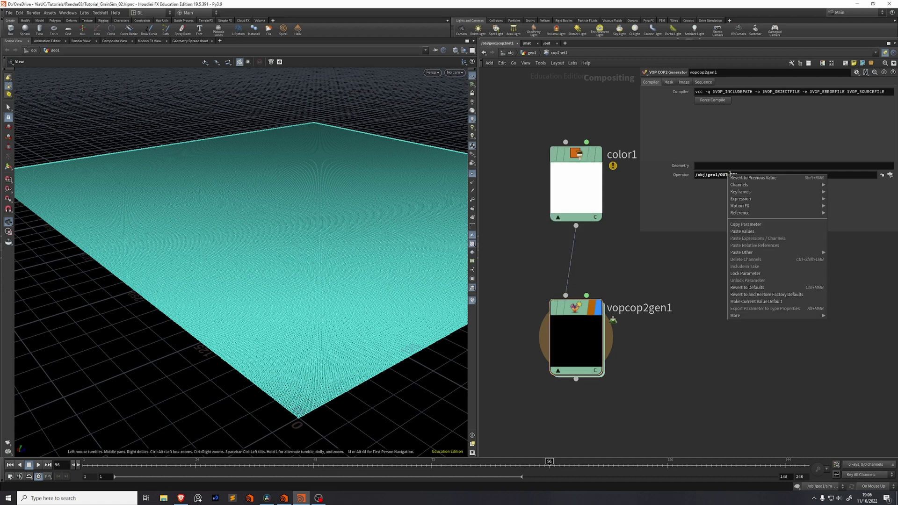
pyautogui.click(755, 226)
pyautogui.rightClick(714, 168)
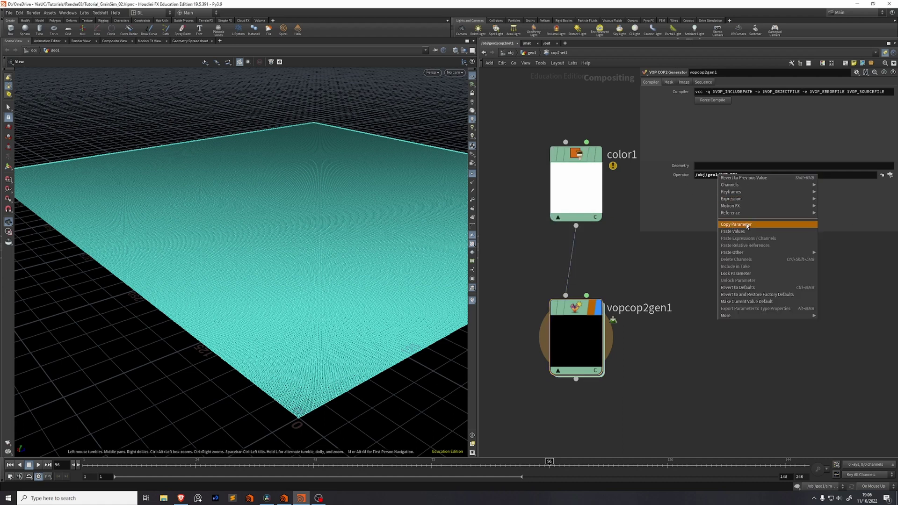
pyautogui.click(743, 238)
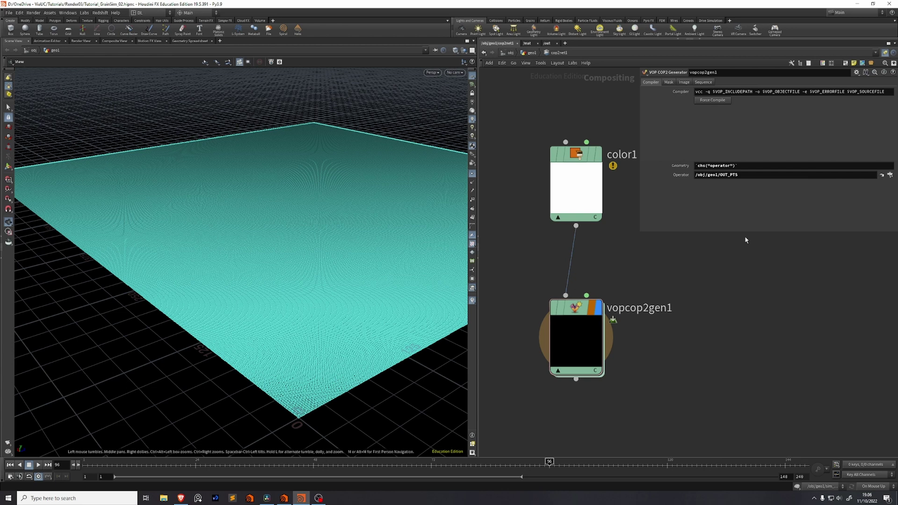
pyautogui.click(695, 165)
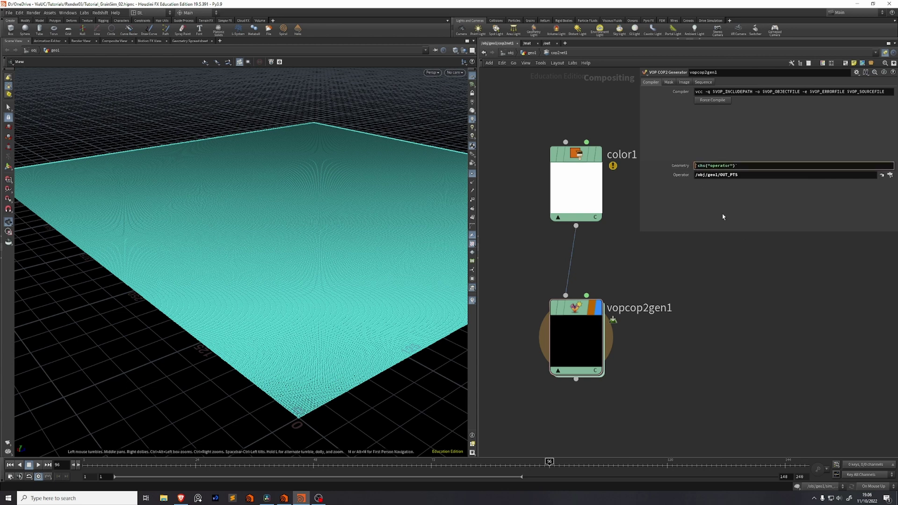
pyautogui.write('op:')
pyautogui.press('Return')
pyautogui.scroll(2, 734, 286)
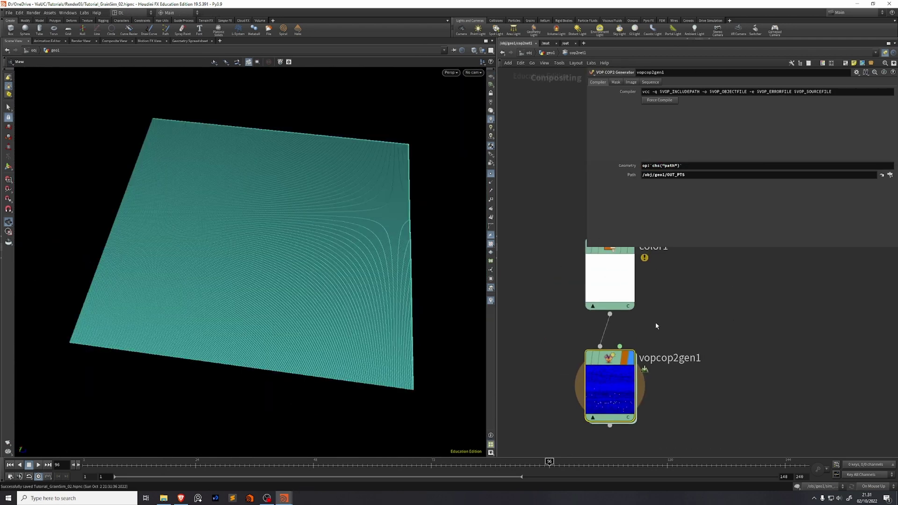
# Step: Go up to geo1 and add a ROP Network node there
pyautogui.click(550, 54)
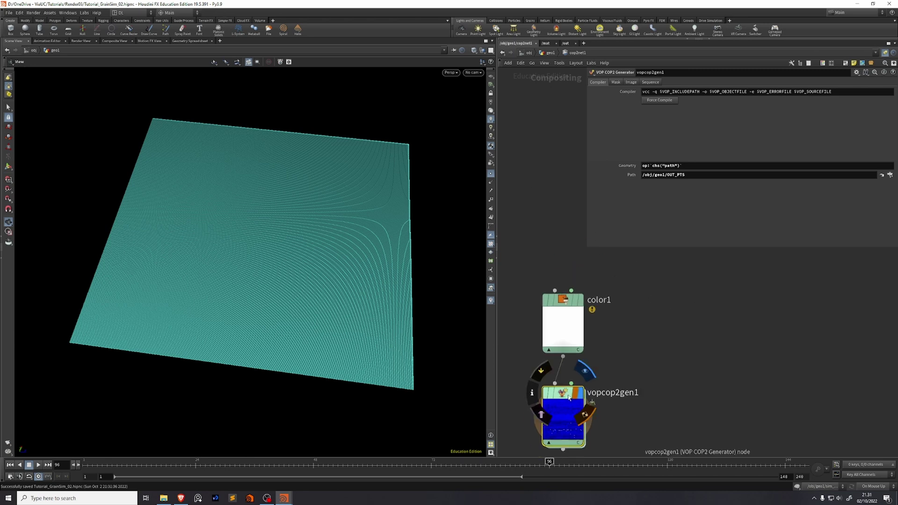
pyautogui.moveTo(673, 346); pyautogui.dragTo(636, 343, button='middle')
pyautogui.press('Tab')
pyautogui.write('cop')
pyautogui.press('Return')
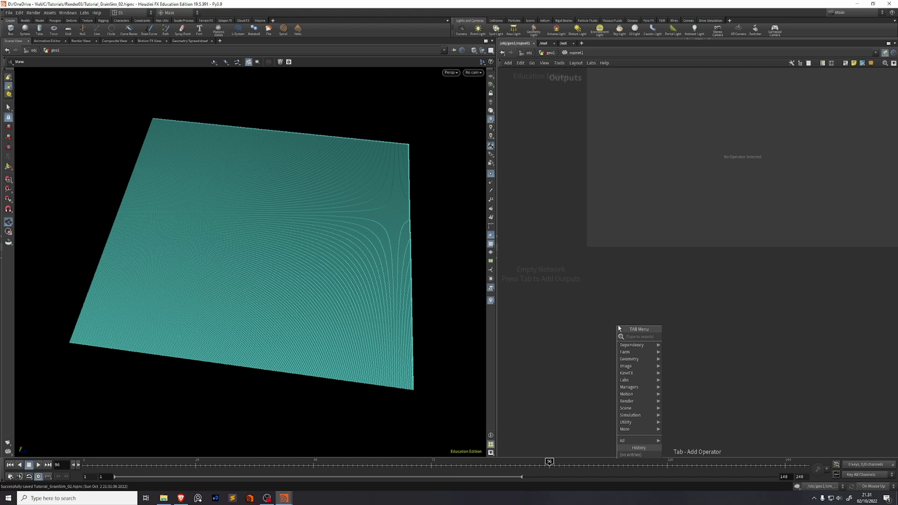
# Step: Add a Composite node inside the ROP network and set its COP Path to /obj/geo1/cop2net1/vopcop2gen1
pyautogui.write('comp')
pyautogui.press('Return')
pyautogui.click(618, 327)
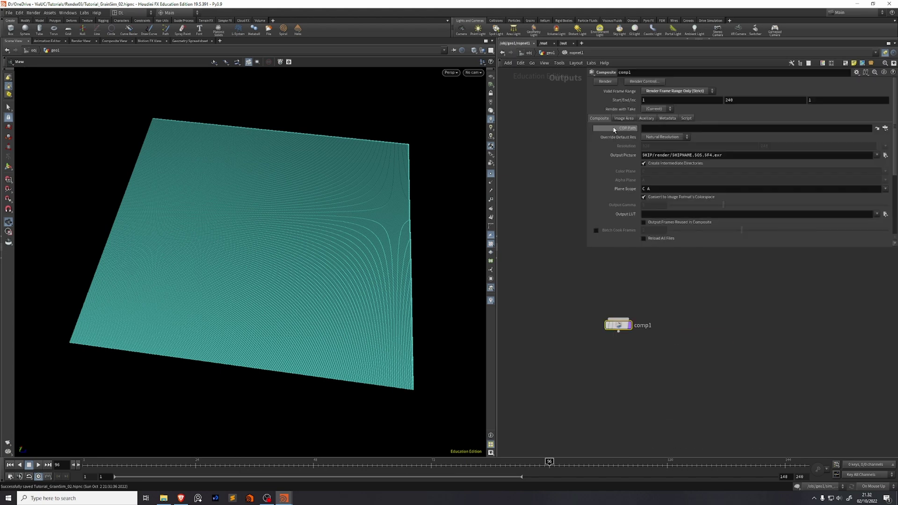
pyautogui.click(885, 128)
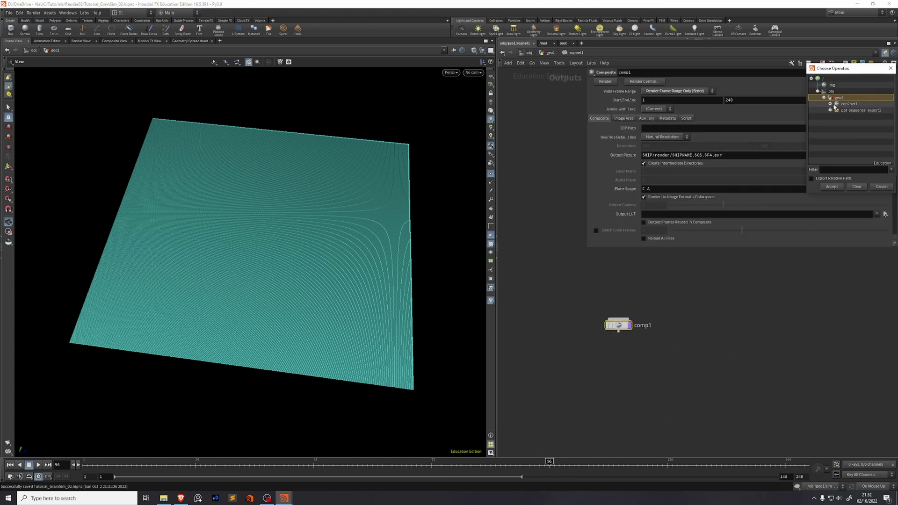
pyautogui.click(830, 104)
pyautogui.doubleClick(852, 110)
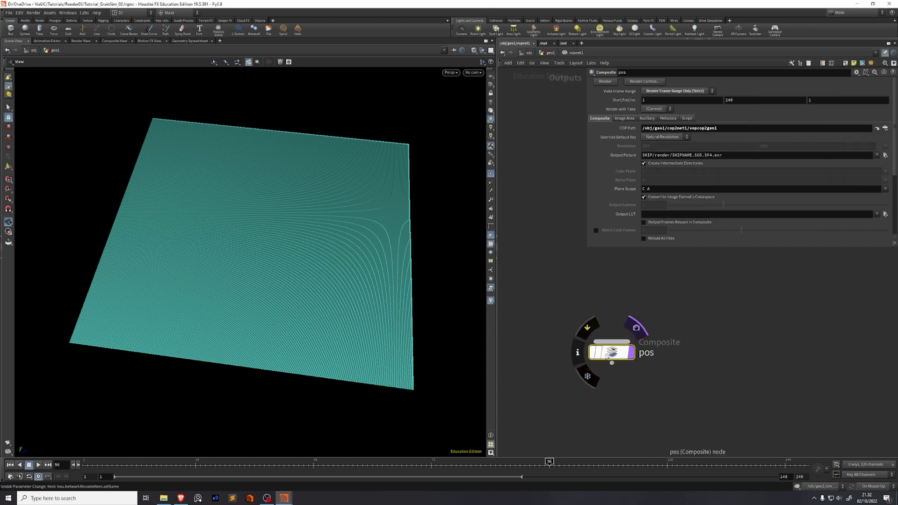
# Step: Set the Composite node's Output Picture to $HIP/render/$HIPNAME_$OS/$OS.$F4.exr
pyautogui.click(674, 155)
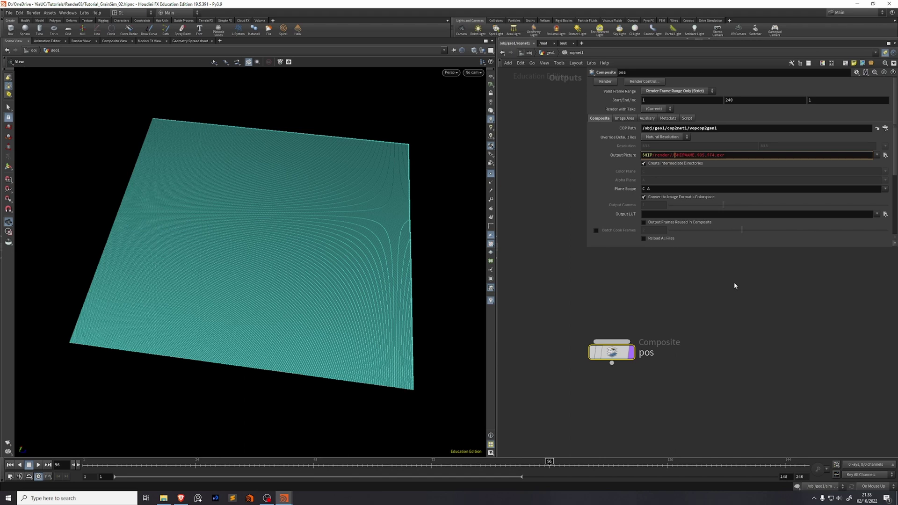
pyautogui.write('$OS/')
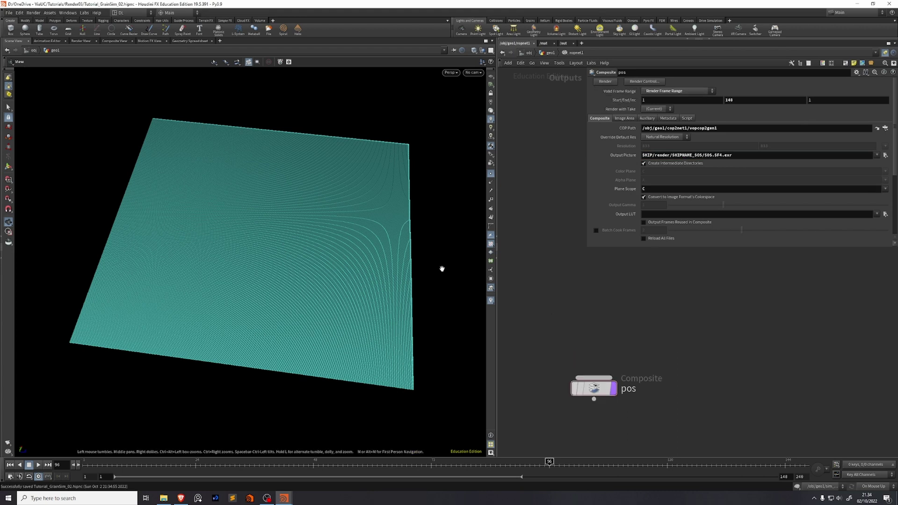
pyautogui.moveTo(441, 269); pyautogui.dragTo(250, 256)
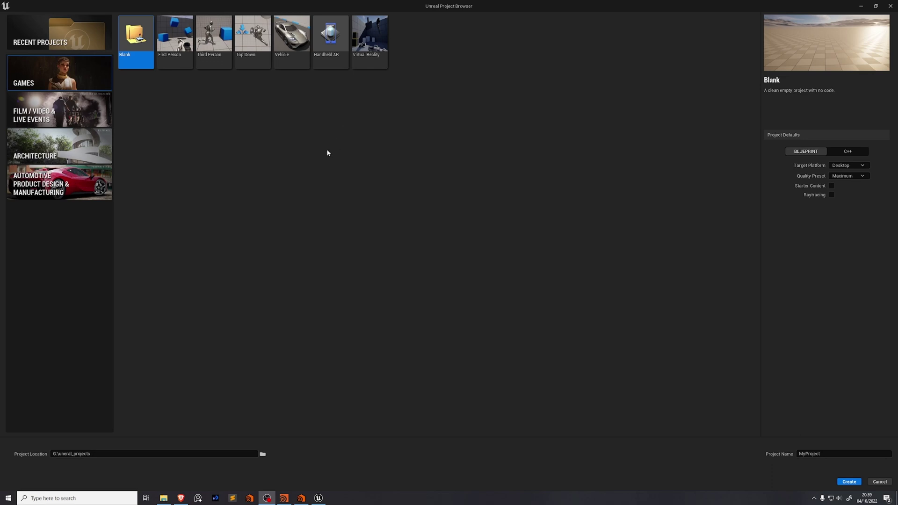
# Step: In Unreal Engine, create a Third Person project named PAT_Loading with Raytracing enabled
pyautogui.click(212, 48)
pyautogui.click(831, 195)
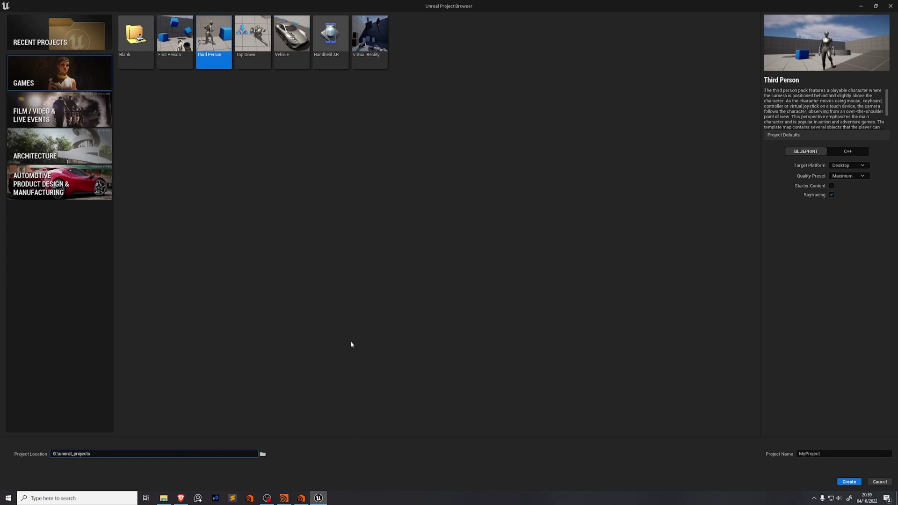
pyautogui.doubleClick(813, 455)
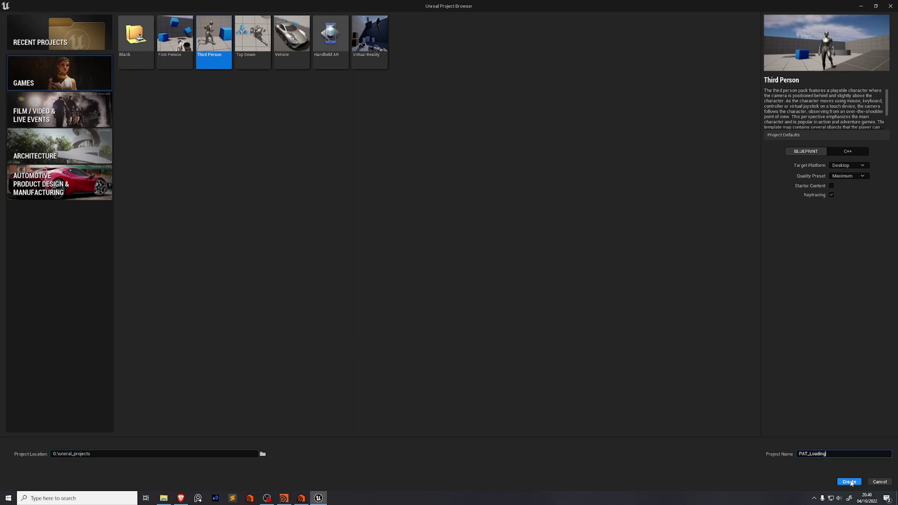
pyautogui.click(850, 483)
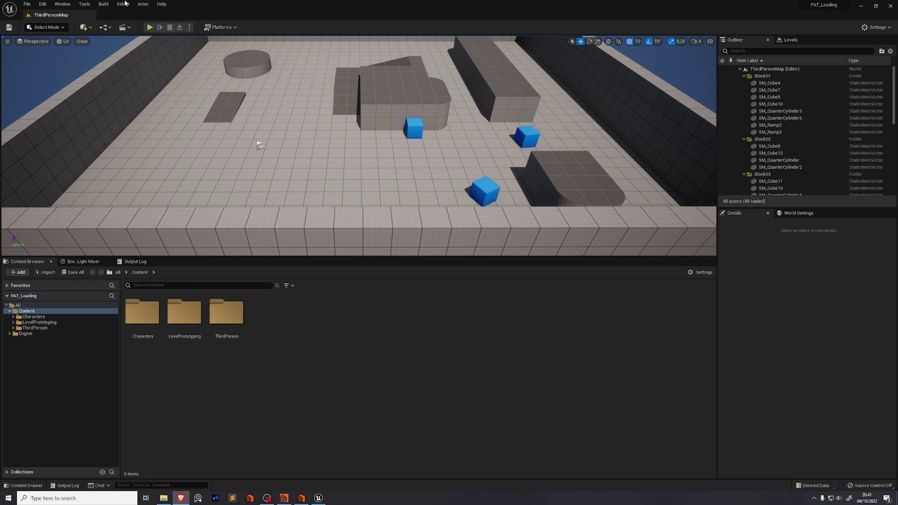
# Step: Enable Use Hardware Ray Tracing when available for Lumen in the project settings
pyautogui.click(45, 4)
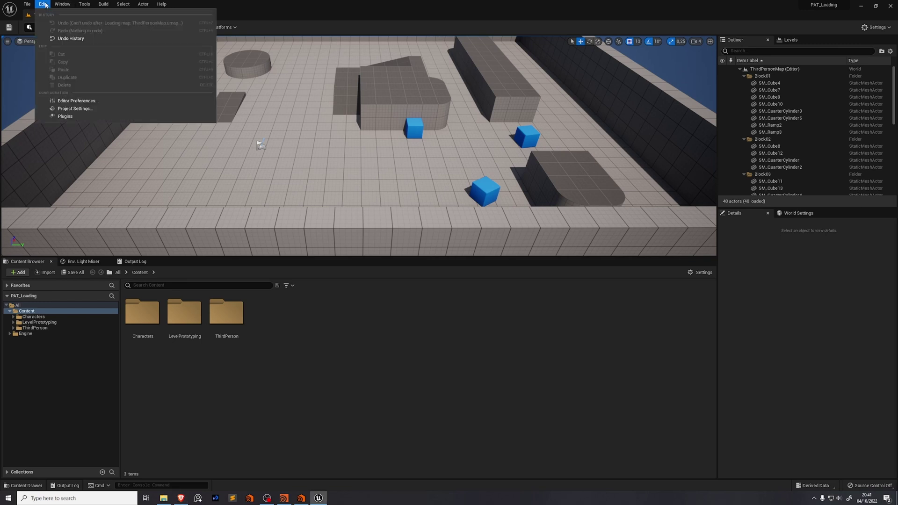
pyautogui.click(91, 108)
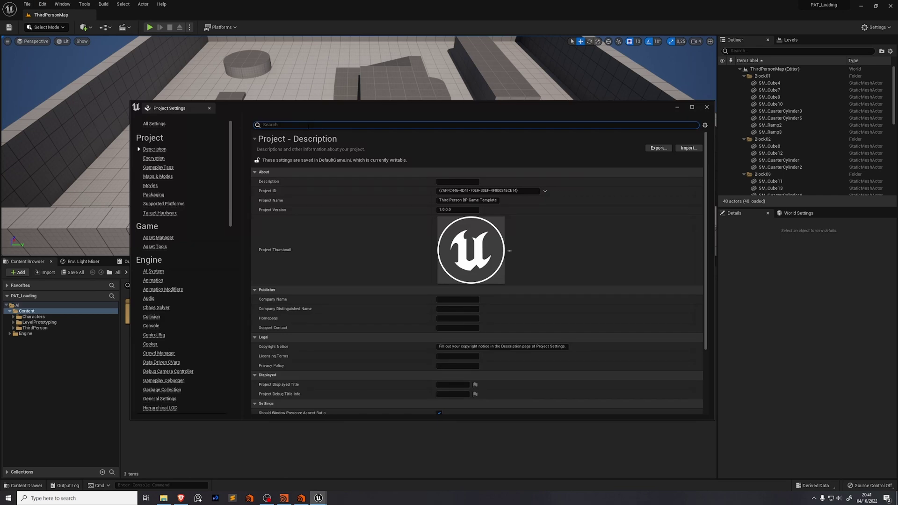
pyautogui.write('lumen')
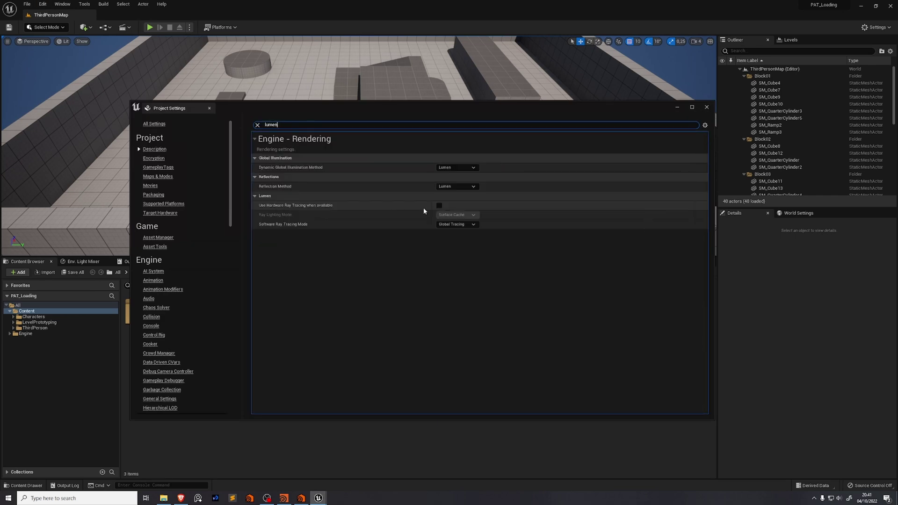
pyautogui.click(439, 206)
# Step: Find the ray tracing options in the project settings and enable Ray Traced Shadows
pyautogui.write('ray tracin')
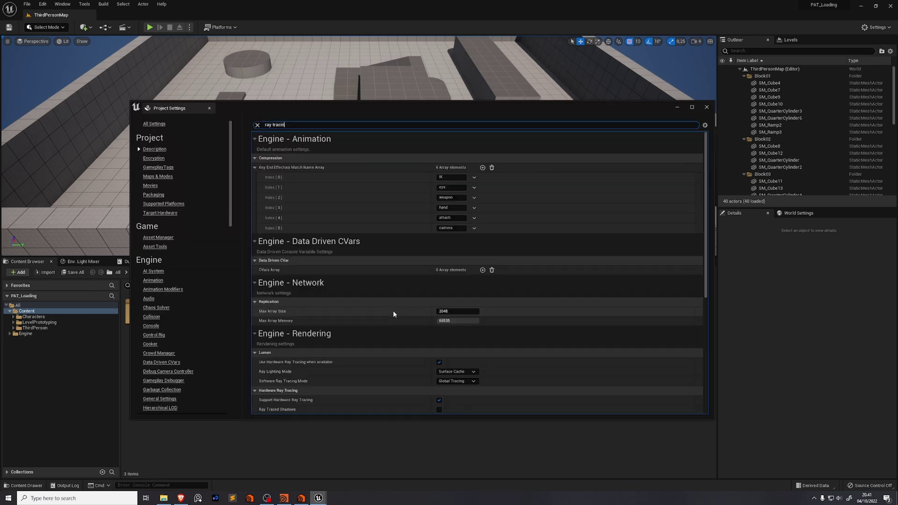
pyautogui.write('g')
pyautogui.click(439, 206)
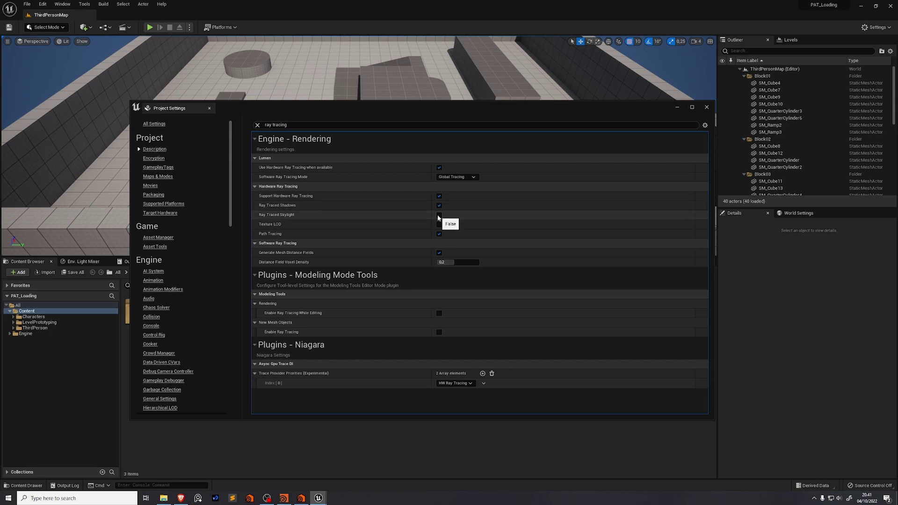
# Step: Enable Ray Traced Skylight in the project settings and close them
pyautogui.click(439, 214)
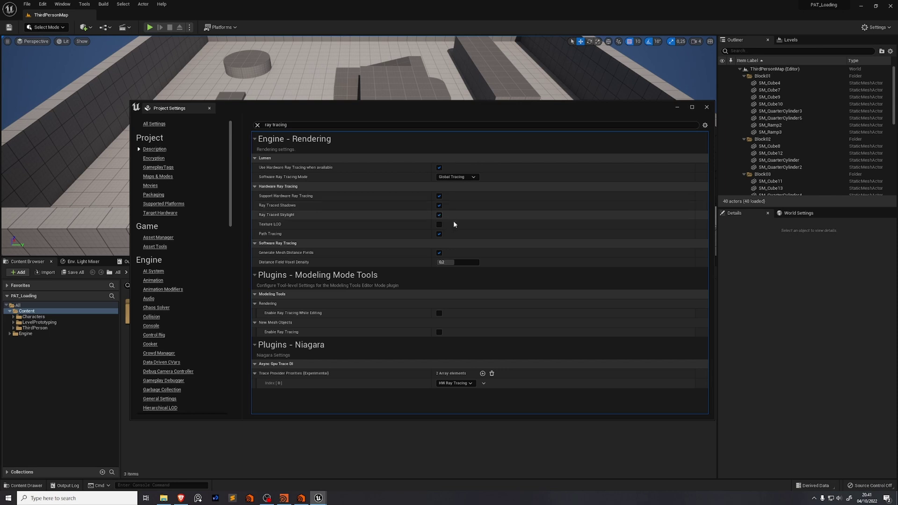
pyautogui.click(707, 107)
# Step: Find and enable the Movie Render Queue plugin, then restart the editor to apply it
pyautogui.click(43, 4)
pyautogui.click(64, 116)
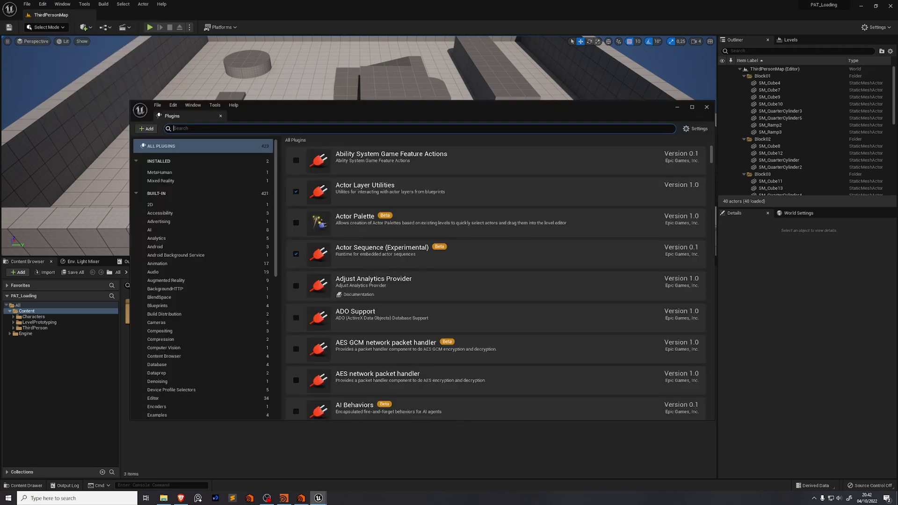
pyautogui.write('movie render')
pyautogui.click(296, 160)
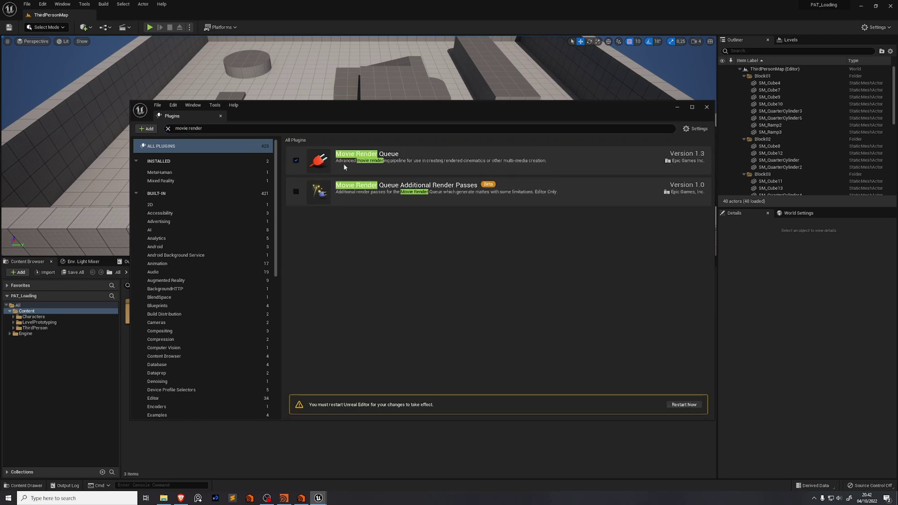
pyautogui.click(683, 405)
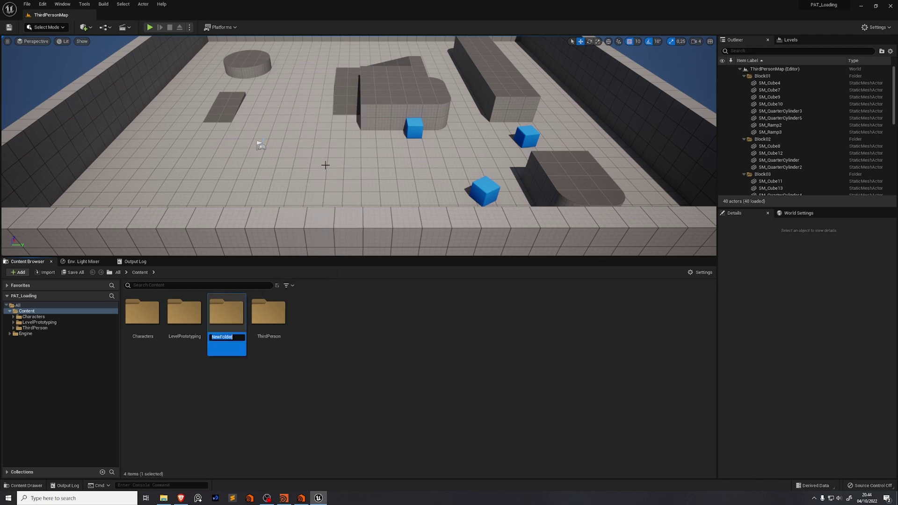
# Step: Name the new content folder Niagara and create an empty Niagara System named NS_particles inside it
pyautogui.write('Niag')
pyautogui.rightClick(246, 329)
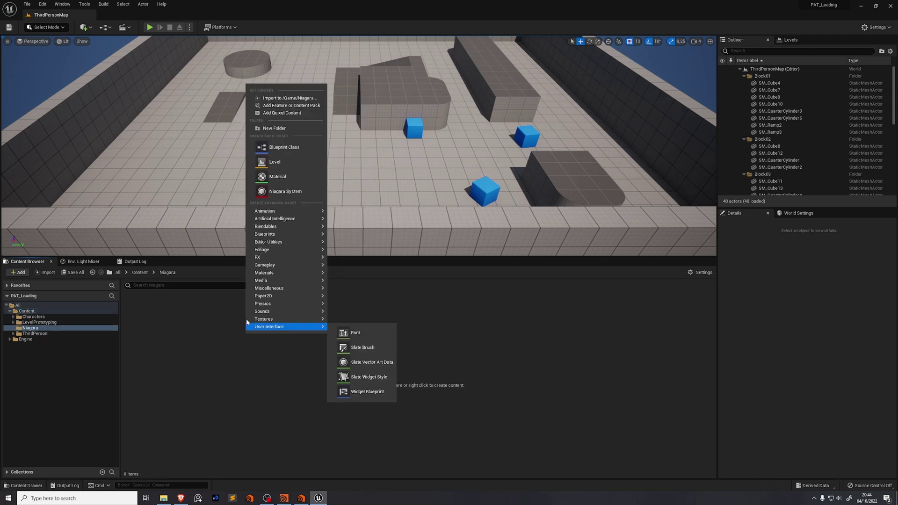
pyautogui.click(287, 191)
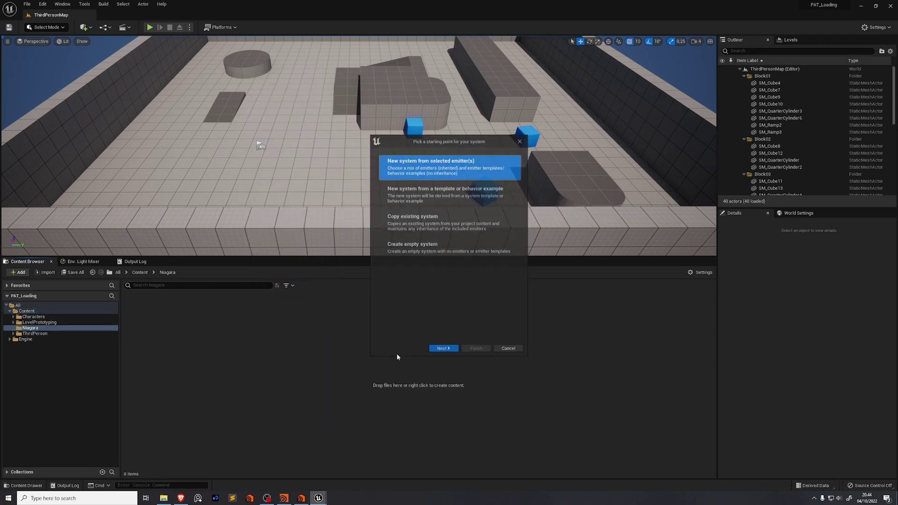
pyautogui.click(442, 254)
pyautogui.click(478, 350)
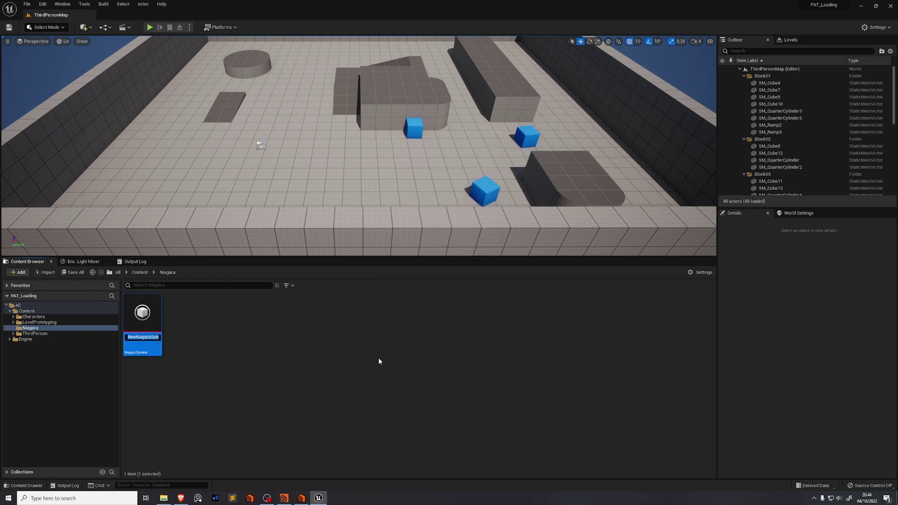
pyautogui.write('NS_particles')
pyautogui.press('Return')
# Step: Open the NS_particles system and add an emitter based on the Empty template
pyautogui.doubleClick(159, 315)
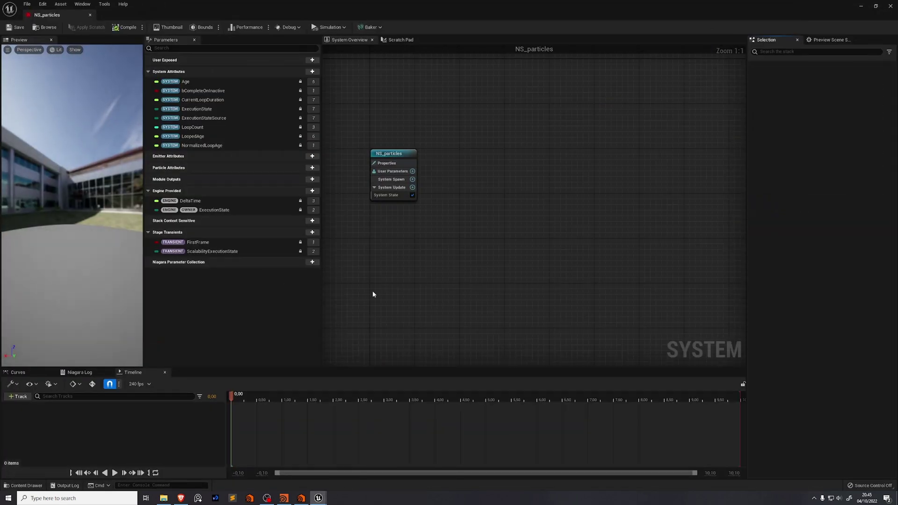
pyautogui.rightClick(503, 181)
pyautogui.click(537, 198)
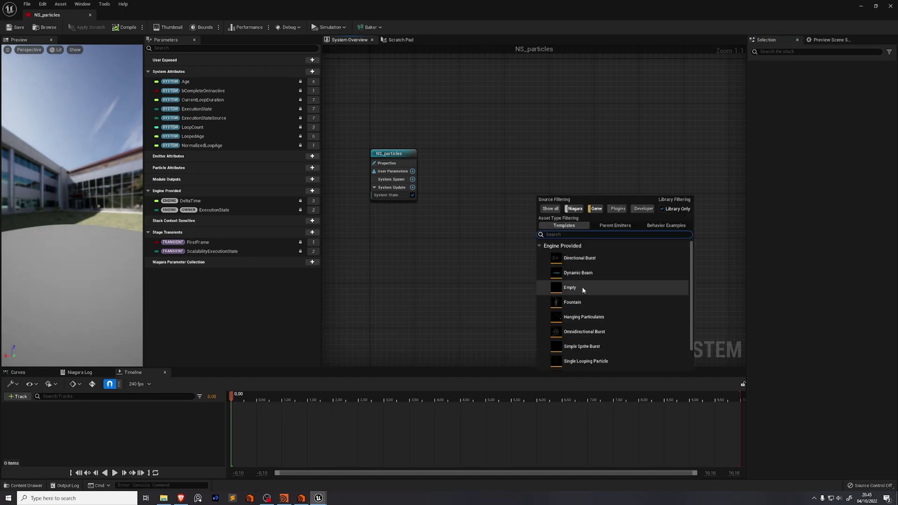
pyautogui.doubleClick(570, 287)
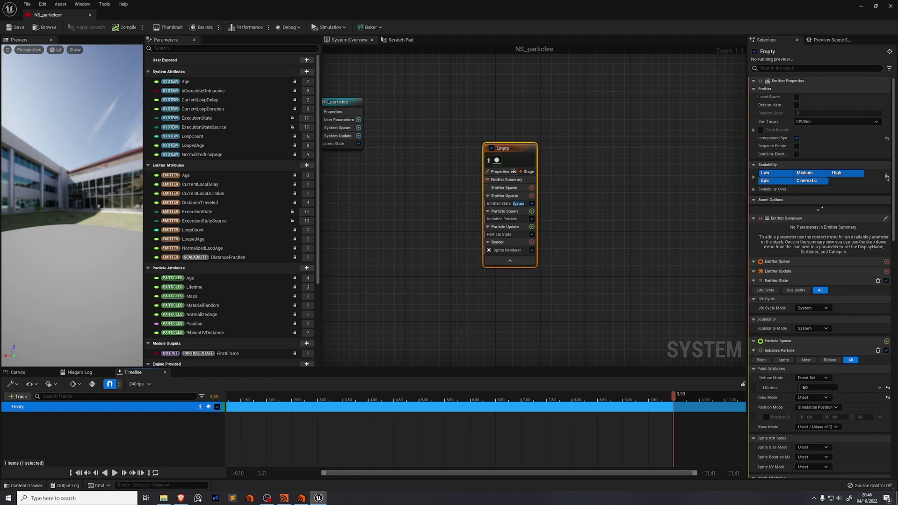
# Step: Enable Requires Persistent IDs on the Empty emitter and set its Sim Target to GPUCompute Sim
pyautogui.moveTo(747, 255); pyautogui.dragTo(570, 220)
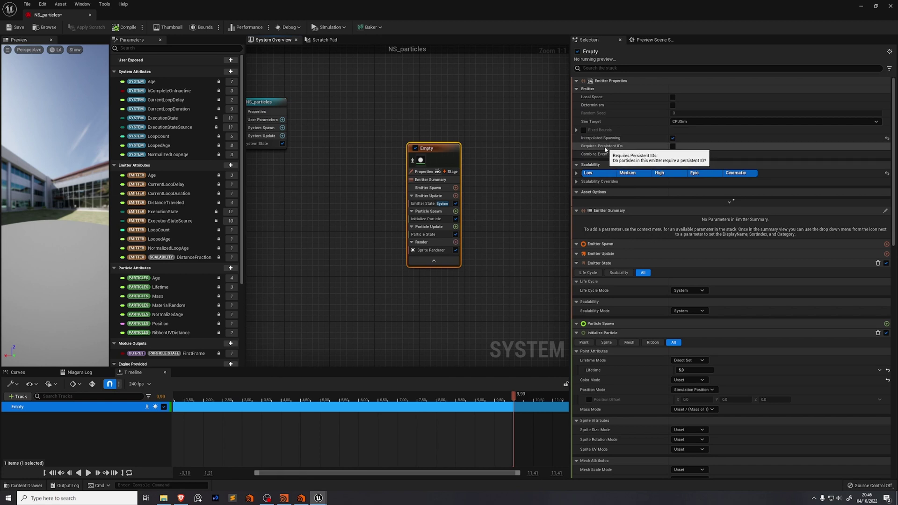
pyautogui.click(673, 146)
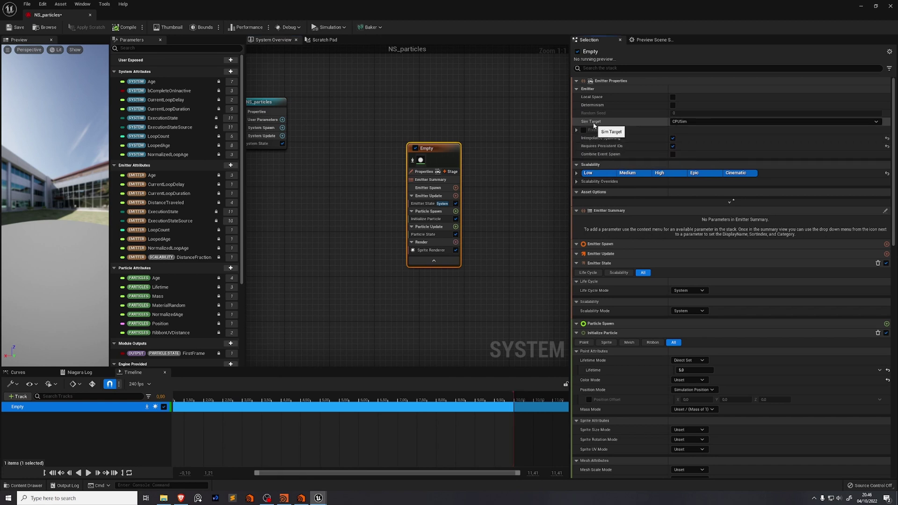
pyautogui.click(688, 122)
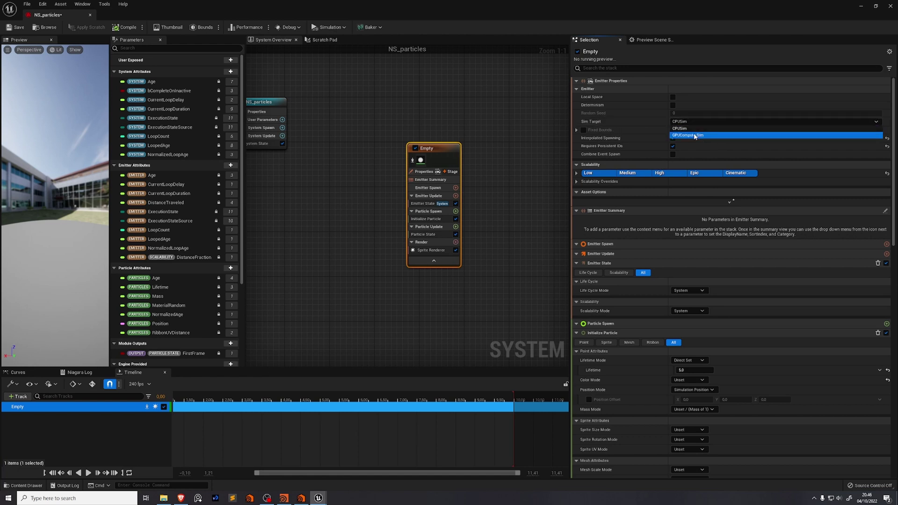
pyautogui.click(695, 135)
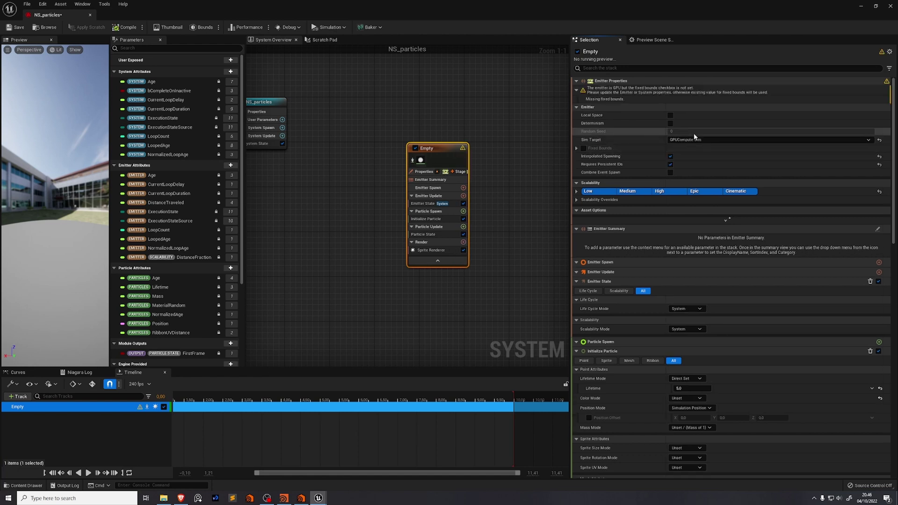
# Step: Enable Fixed Bounds on the emitter, with Min -1000 and Max 1000 on all three axes
pyautogui.click(584, 148)
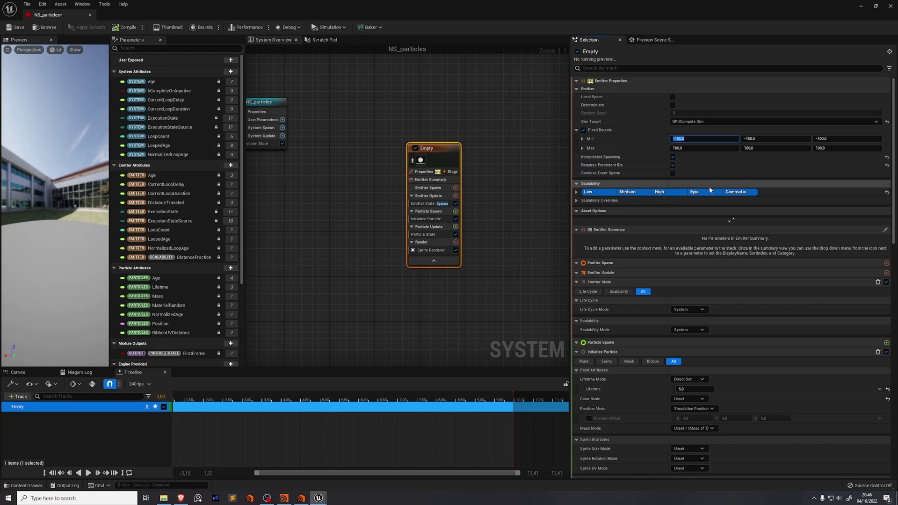
pyautogui.write('-1000')
pyautogui.press('Tab')
pyautogui.write('1000')
pyautogui.press('Return')
# Step: Add a Spawn Burst Instantaneous module to Emitter Update with a Spawn Count of 693529
pyautogui.click(456, 196)
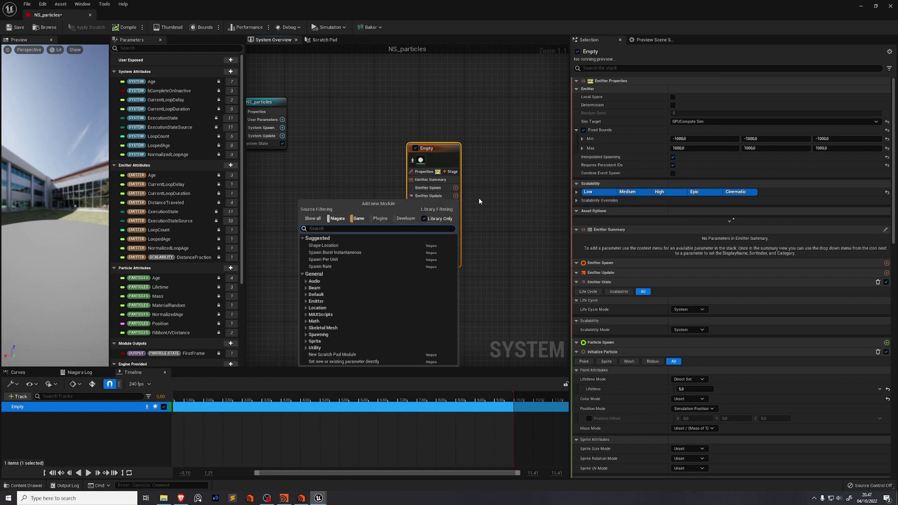
pyautogui.click(338, 255)
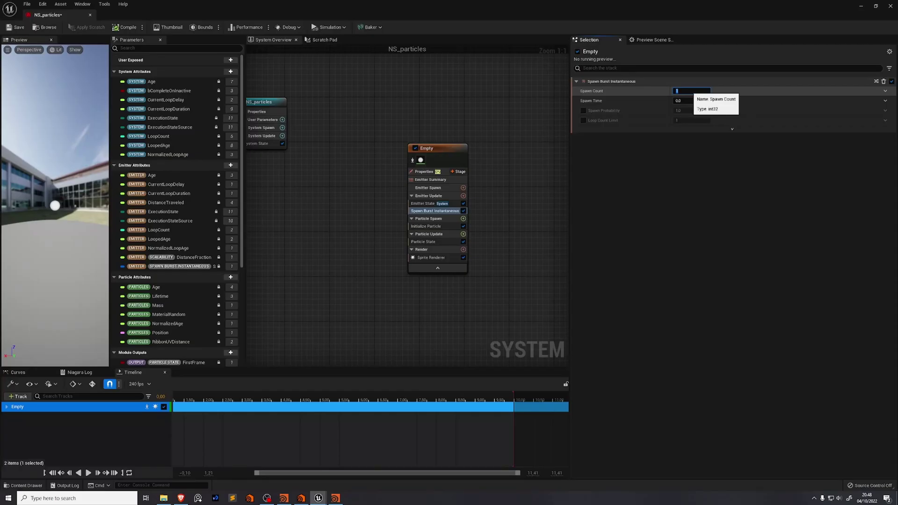
pyautogui.click(526, 212)
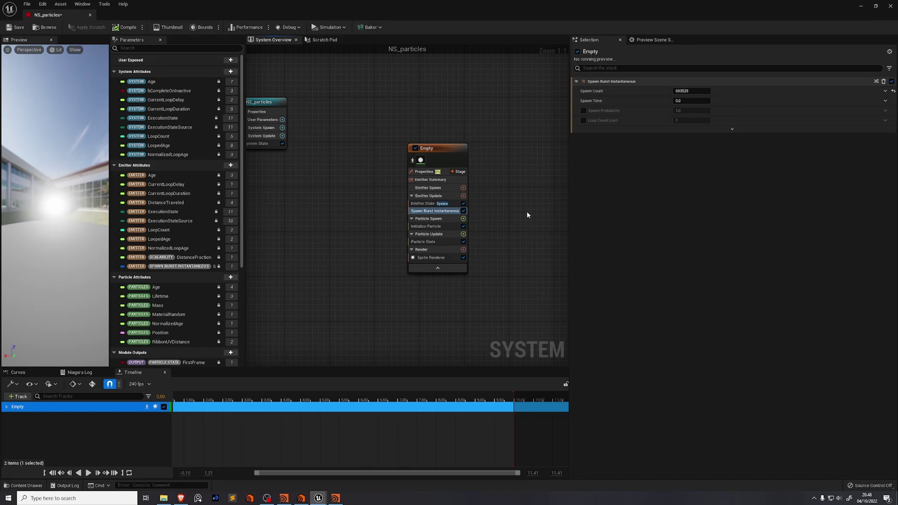
# Step: Set the particle Lifetime to 10.0 in the Initialize Particle module
pyautogui.click(430, 226)
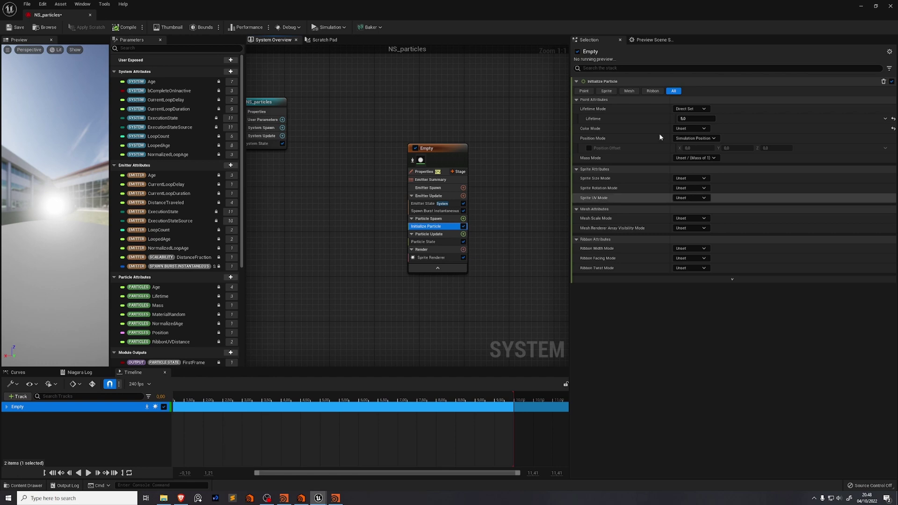
pyautogui.click(689, 118)
pyautogui.write('10.0')
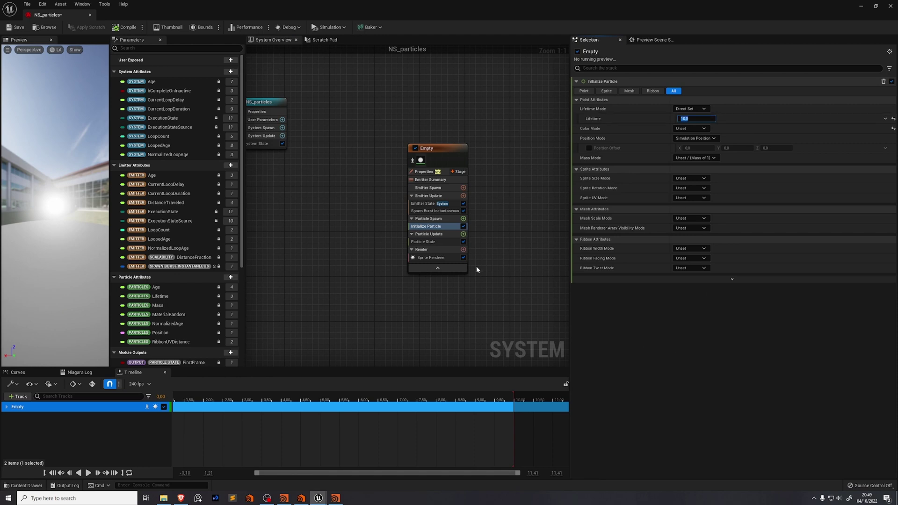
# Step: Set the Loop Duration in the NS_particles System State to 10
pyautogui.click(334, 124)
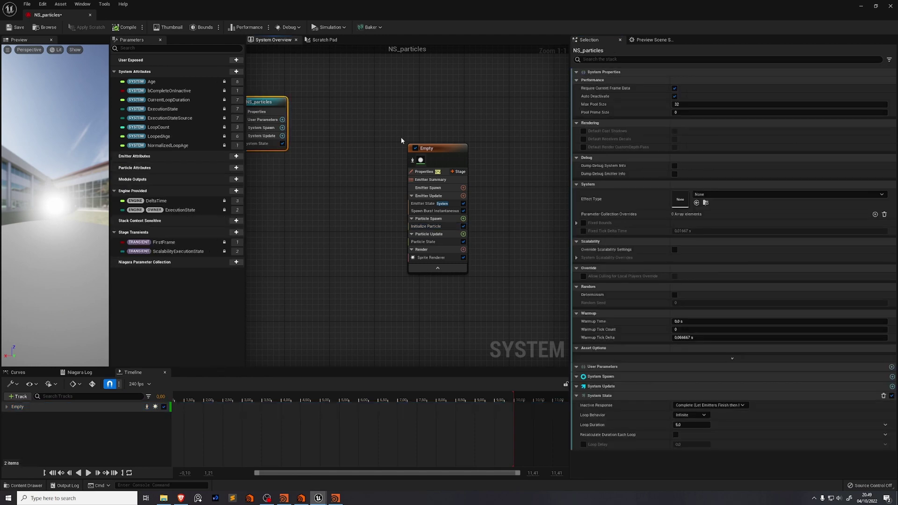
pyautogui.moveTo(280, 101); pyautogui.dragTo(330, 113)
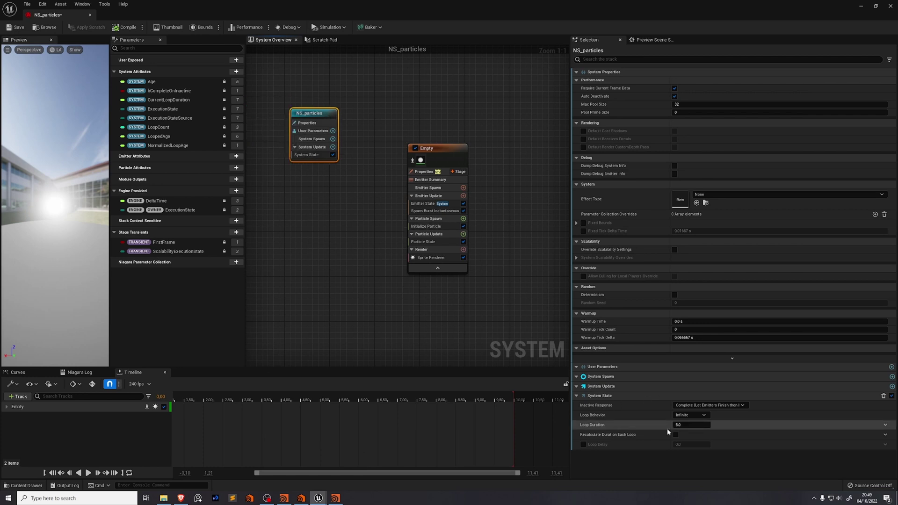
pyautogui.click(683, 426)
pyautogui.write('10')
pyautogui.press('Return')
# Step: Turn off Realtime in the Niagara preview viewport and widen the viewport slightly
pyautogui.click(449, 219)
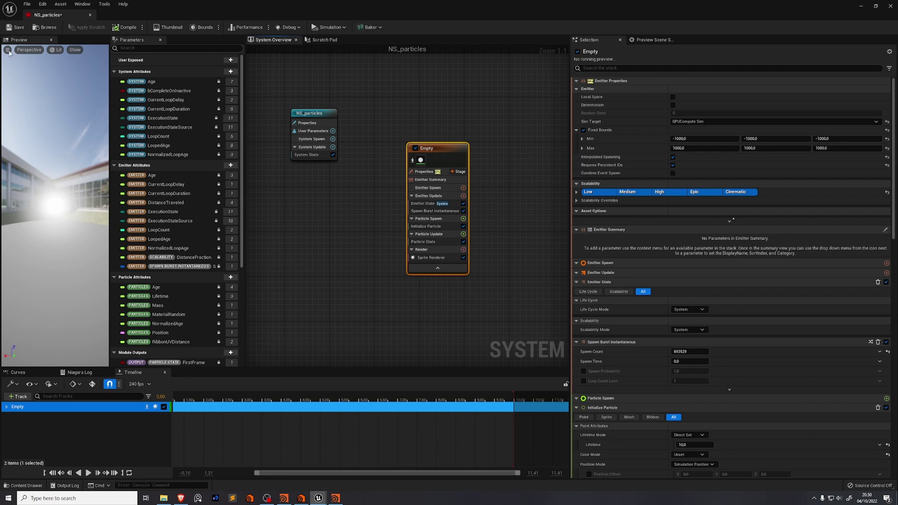
pyautogui.click(8, 50)
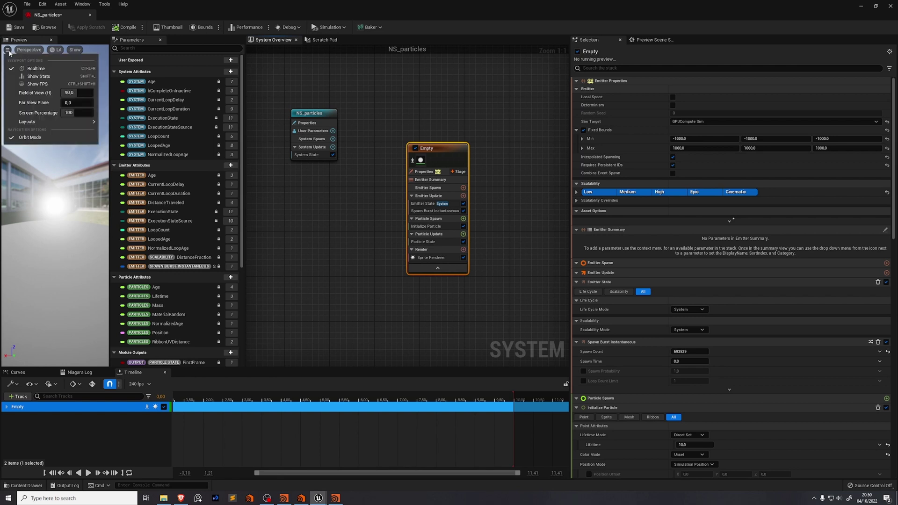
pyautogui.click(33, 68)
pyautogui.moveTo(109, 66); pyautogui.dragTo(133, 65)
# Step: Add an int32 user parameter to the NS_particles system and name it TextureSize
pyautogui.click(327, 114)
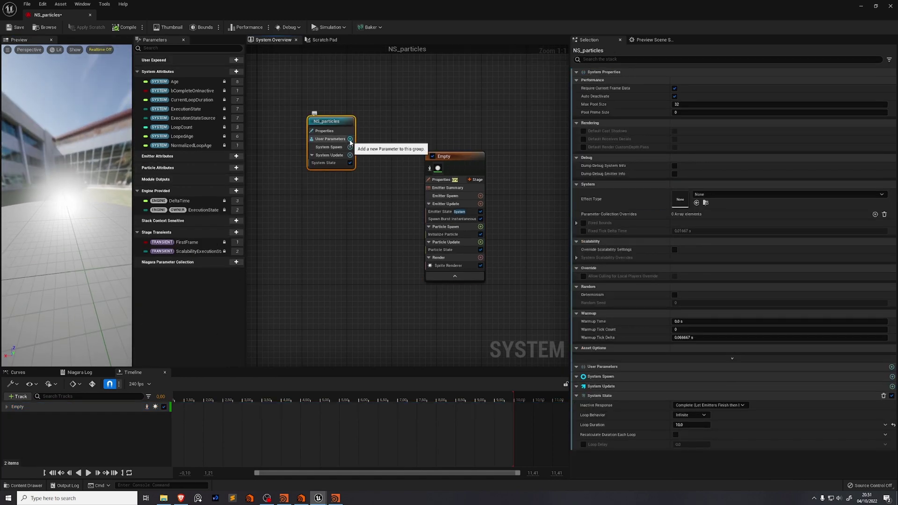
pyautogui.click(350, 139)
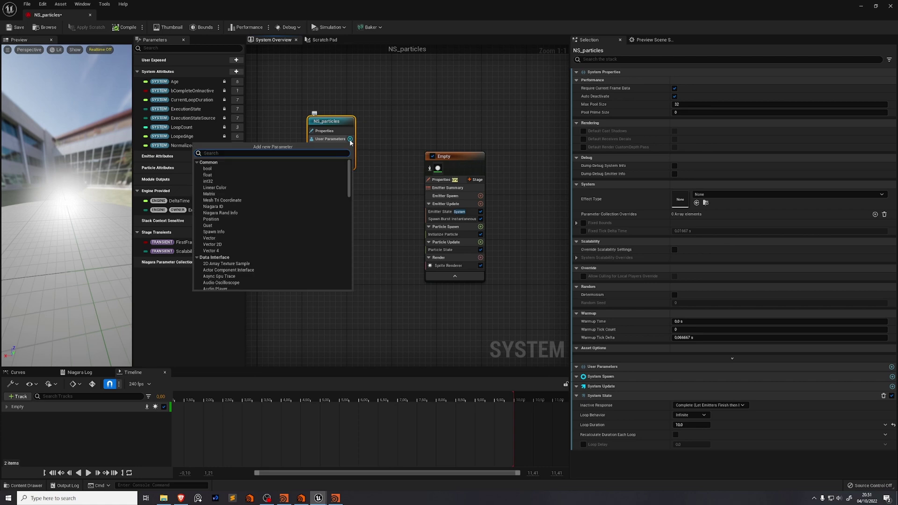
pyautogui.click(256, 180)
pyautogui.doubleClick(182, 70)
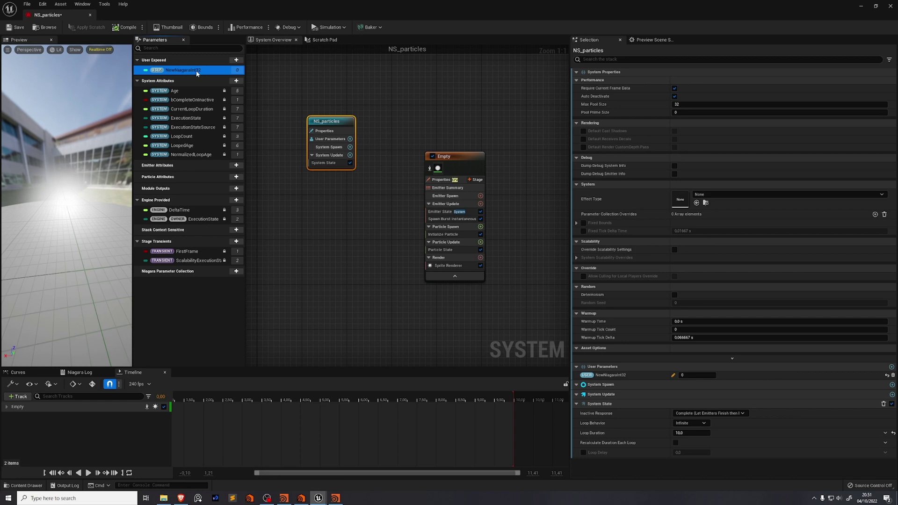
pyautogui.doubleClick(197, 71)
pyautogui.write('TextureSize')
# Step: Add a float user parameter named Kill Percentage to the NS_particles system
pyautogui.click(343, 140)
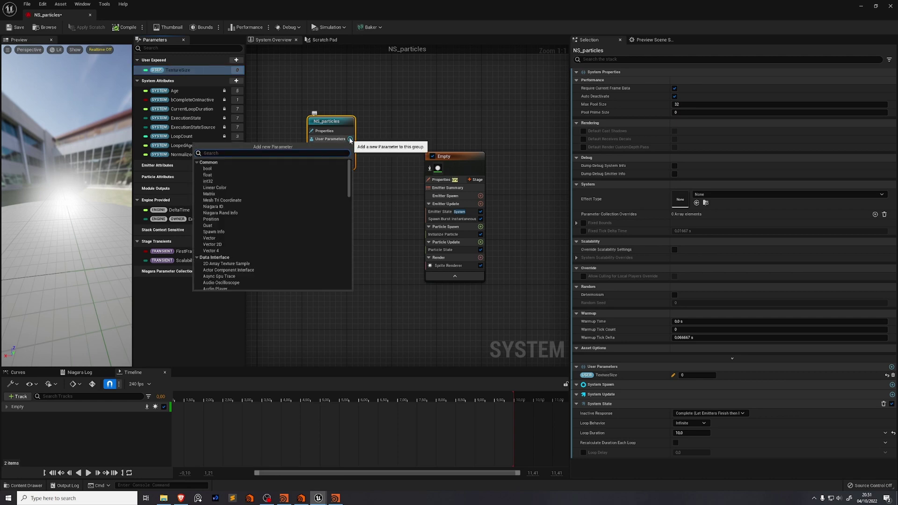
pyautogui.click(218, 174)
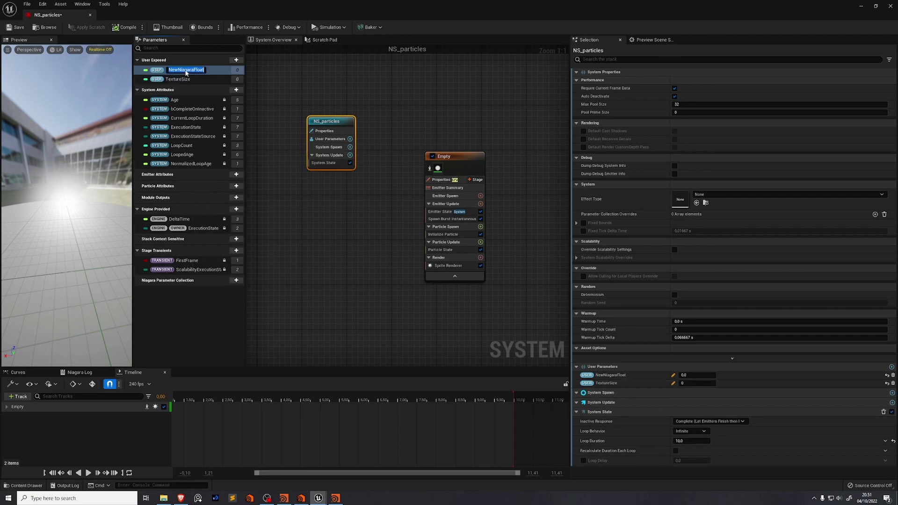
pyautogui.write('Kill Percentage')
pyautogui.press('Return')
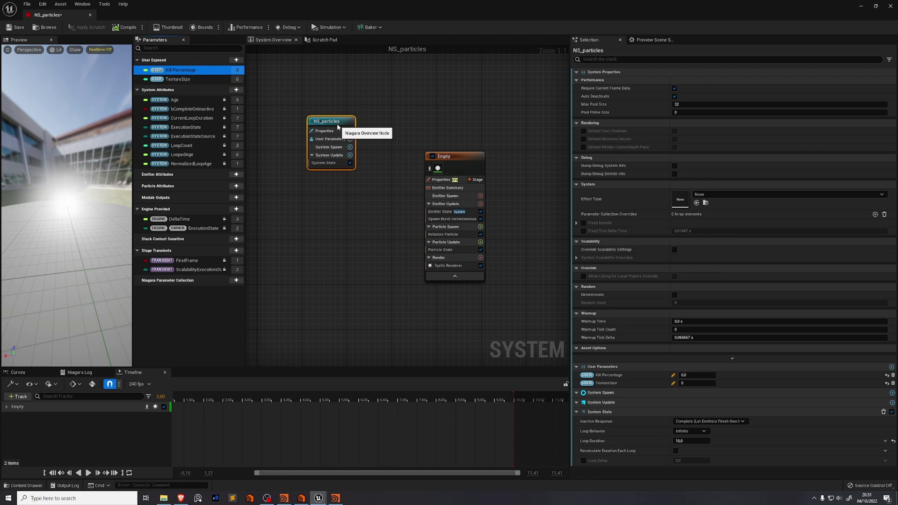
pyautogui.moveTo(337, 124); pyautogui.dragTo(352, 137)
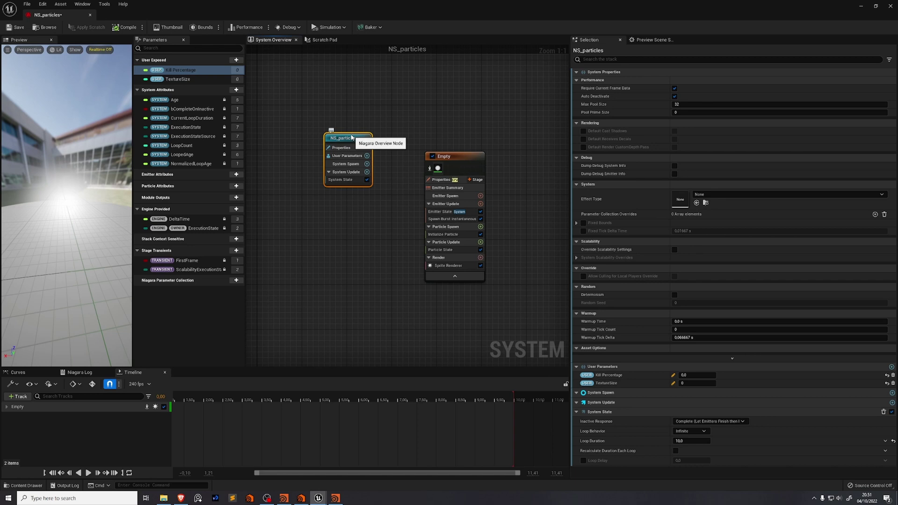
pyautogui.moveTo(351, 136); pyautogui.dragTo(355, 147)
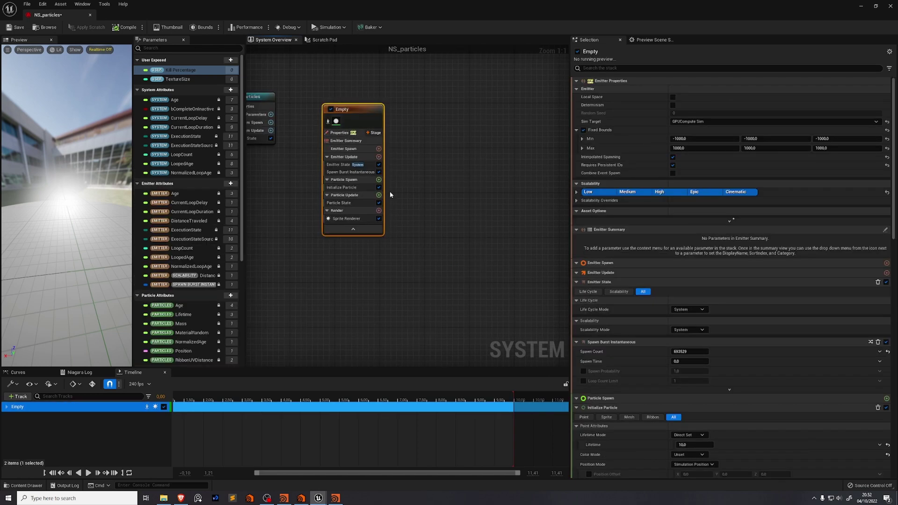
# Step: Add a new scratch pad module named ApplyTextureData to the emitter's Particle Update stage
pyautogui.click(379, 195)
pyautogui.click(420, 198)
pyautogui.click(379, 195)
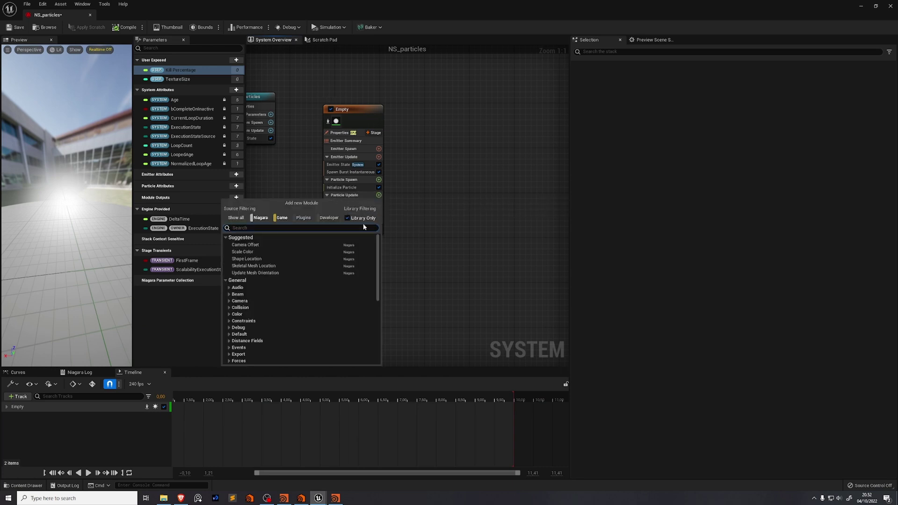
pyautogui.write('scrat')
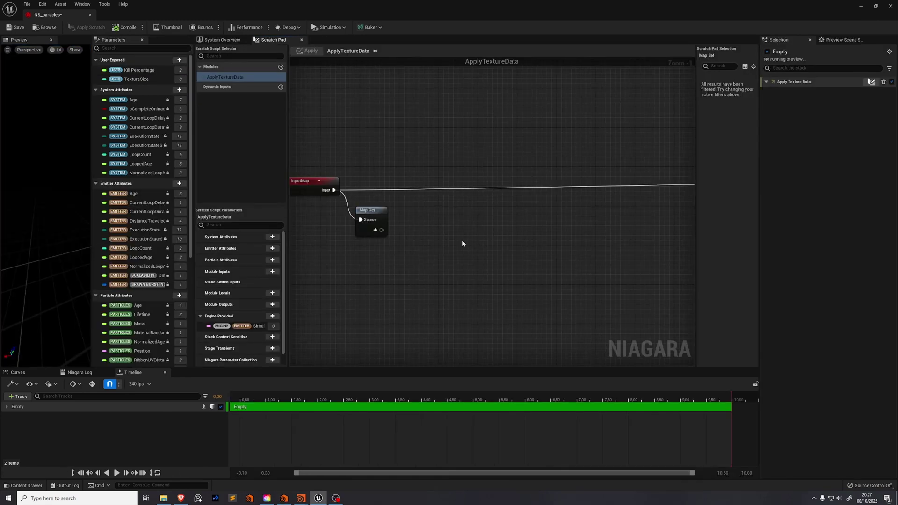
pyautogui.scroll(-2, 420, 300)
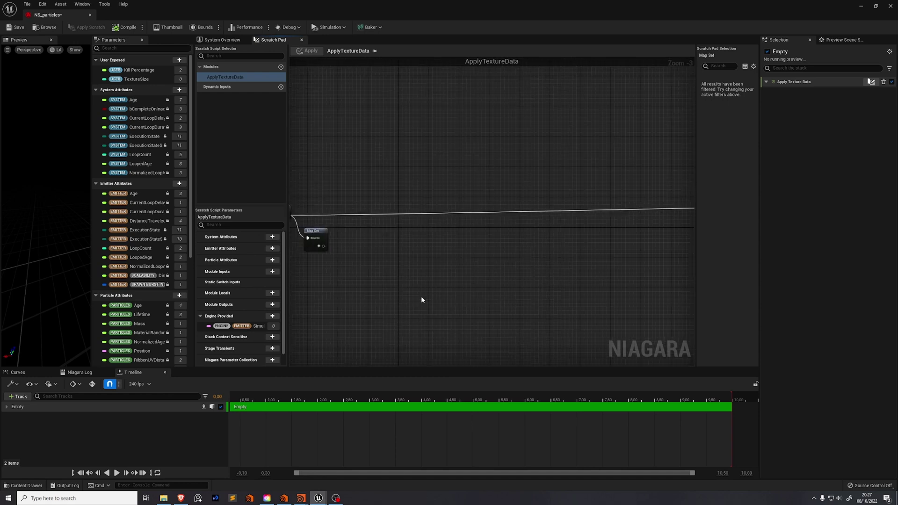
# Step: Add a Texture Sample input named Position Texture to the Map Get node
pyautogui.moveTo(421, 297); pyautogui.dragTo(499, 287, button='right')
pyautogui.scroll(2, 375, 241)
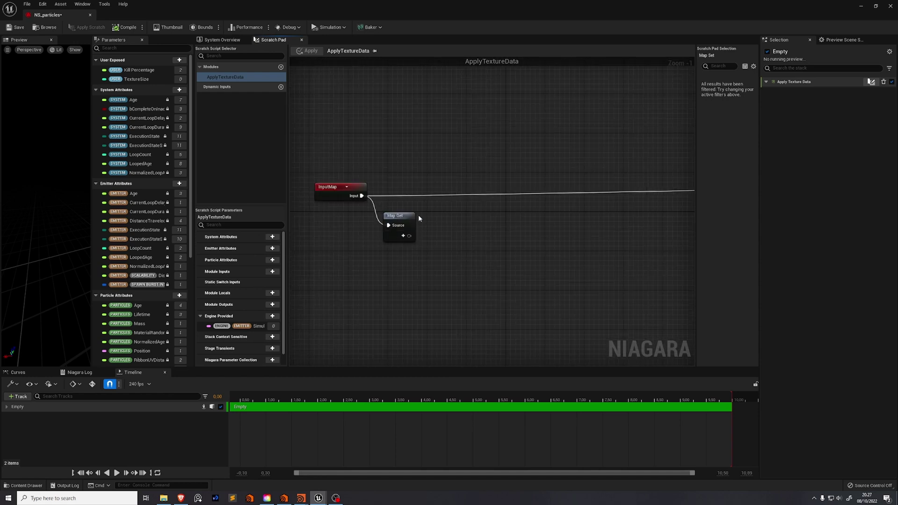
pyautogui.scroll(-5, 397, 236)
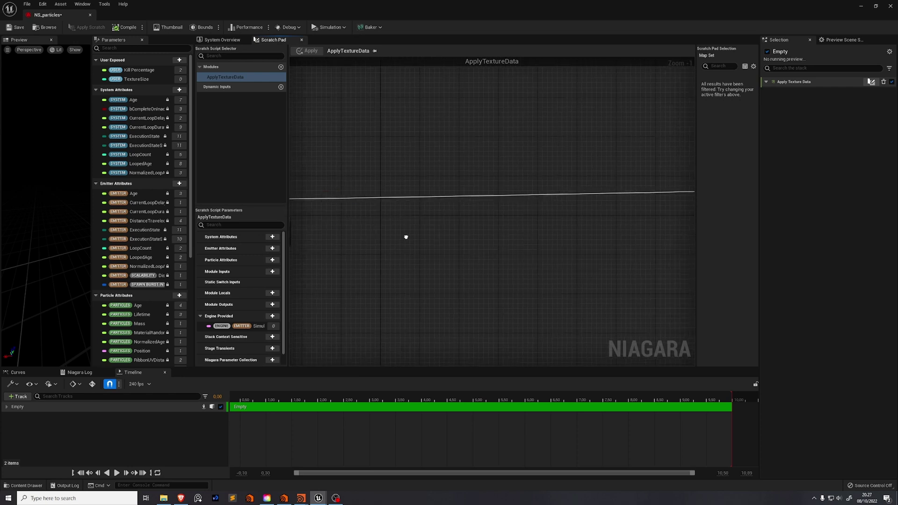
pyautogui.scroll(7, 541, 243)
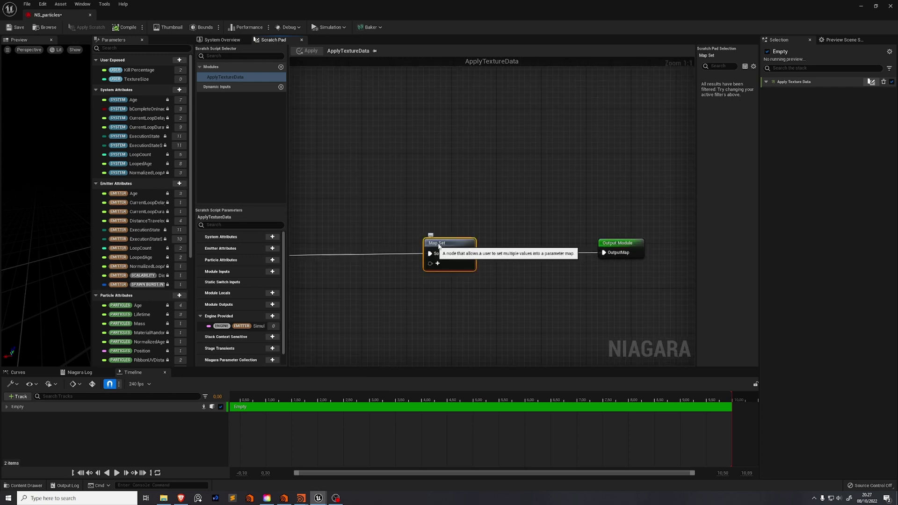
pyautogui.scroll(-8, 454, 262)
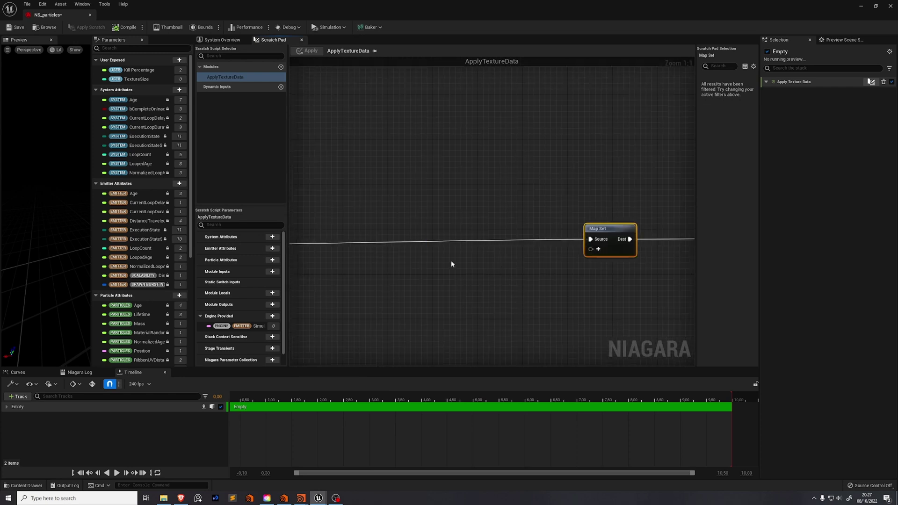
pyautogui.scroll(9, 538, 238)
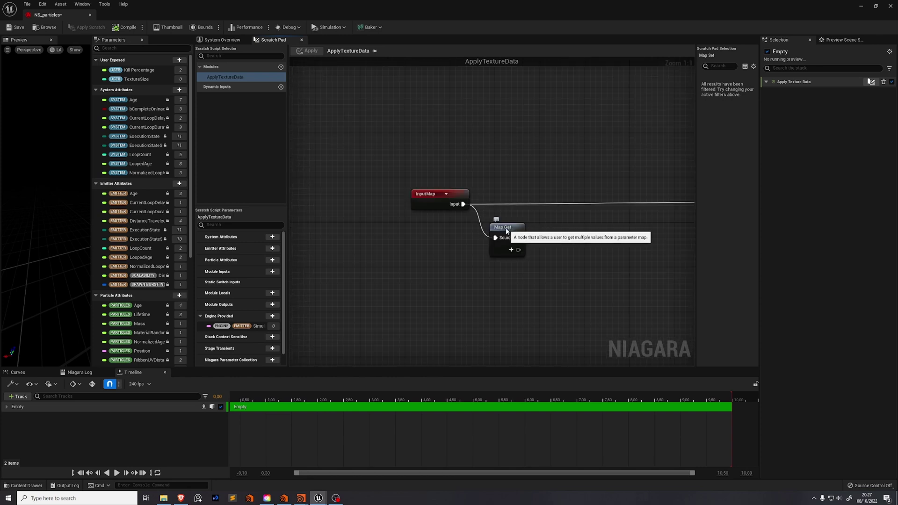
pyautogui.click(511, 249)
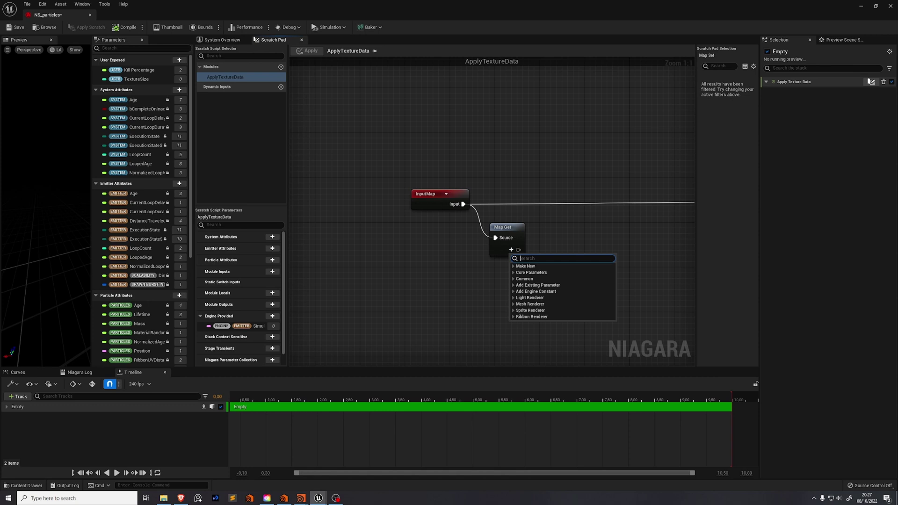
pyautogui.write('texture')
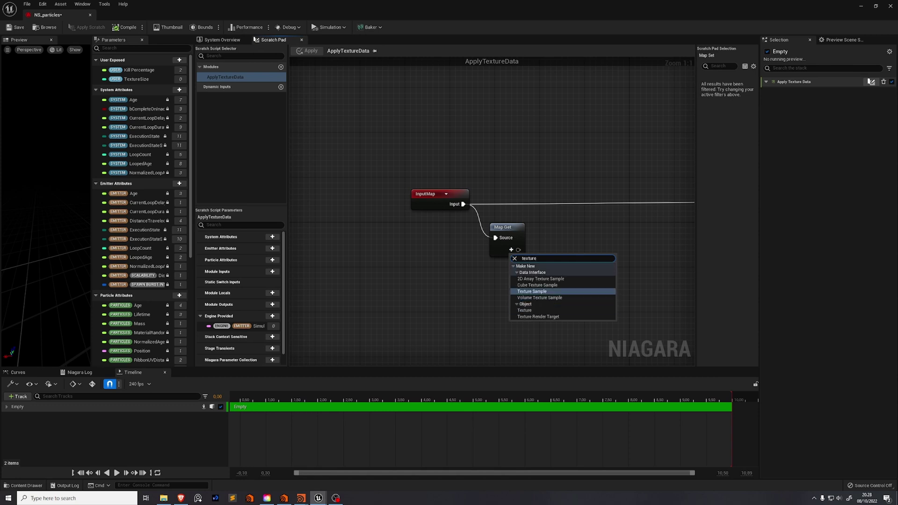
pyautogui.press('Return')
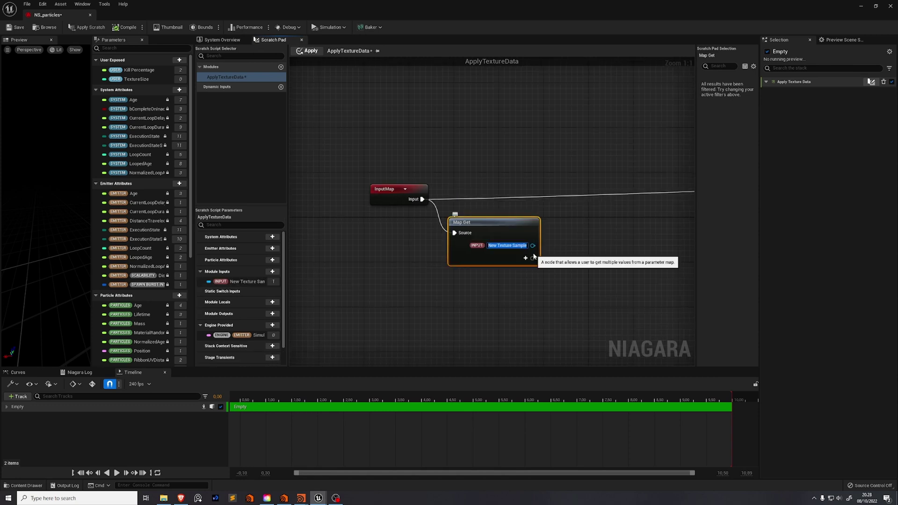
pyautogui.write('Position Texture')
pyautogui.press('Return')
# Step: Add the Particles UniqueID attribute and an integer input named Texture Size to the Map Get node
pyautogui.click(514, 257)
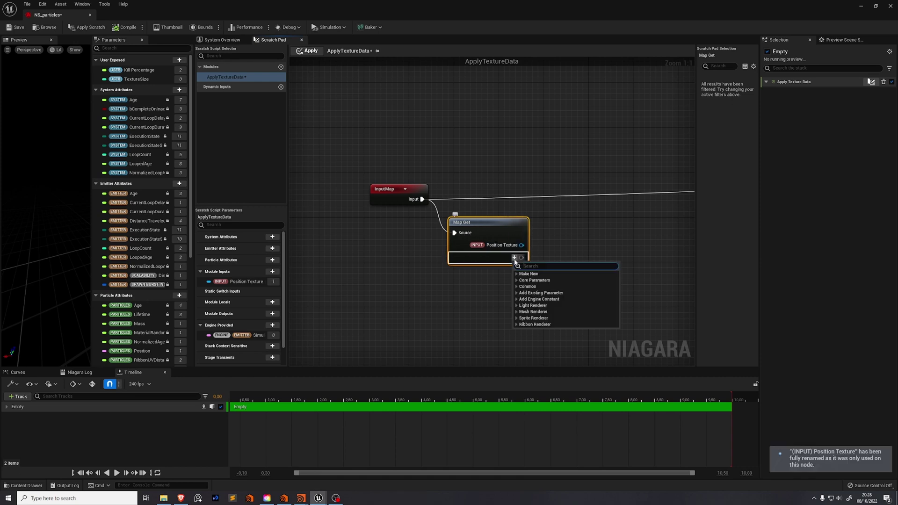
pyautogui.write('unique')
pyautogui.press('Return')
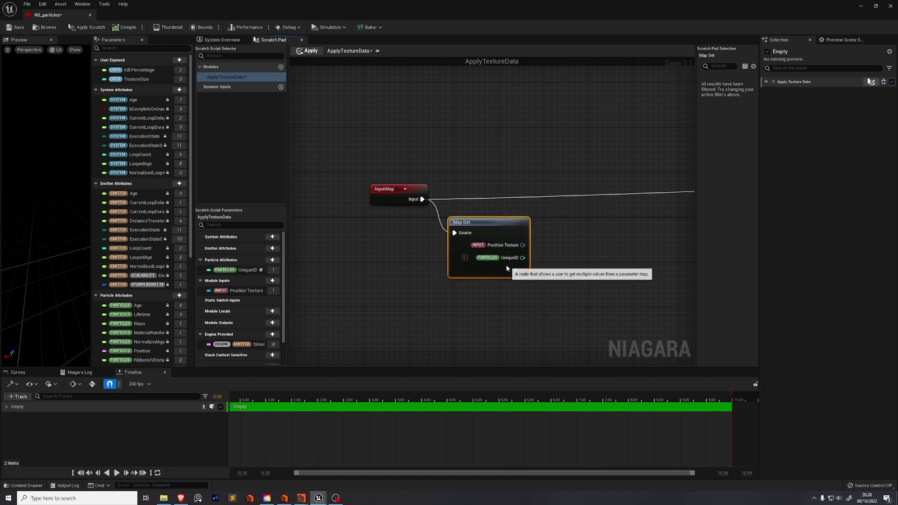
pyautogui.click(515, 270)
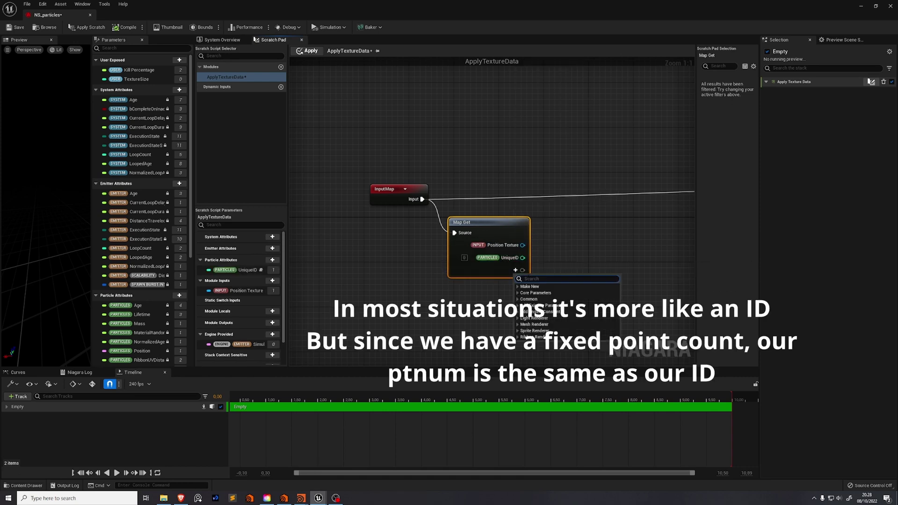
pyautogui.write('int')
pyautogui.press('Return')
pyautogui.doubleClick(514, 271)
pyautogui.write('Texture Size')
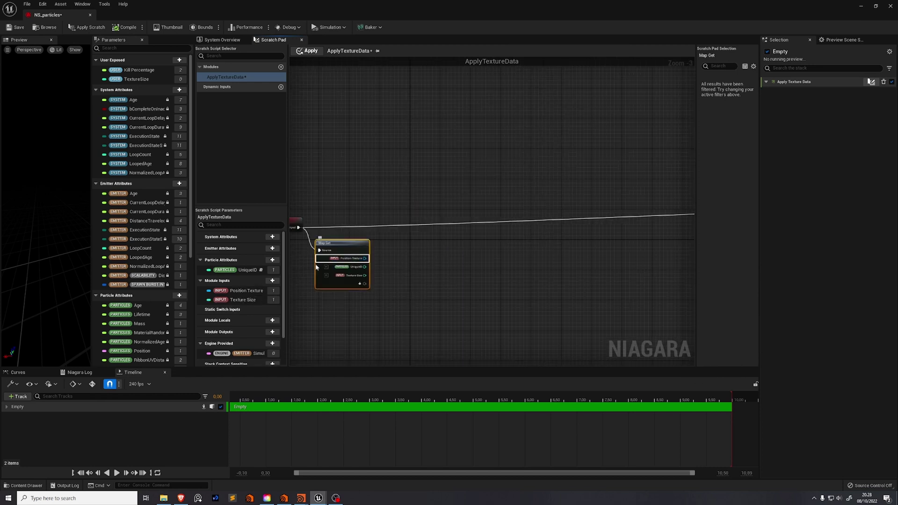
# Step: Create a Sample Texture 2D node from the Position Texture output, well apart from the Map Get node
pyautogui.scroll(2, 358, 264)
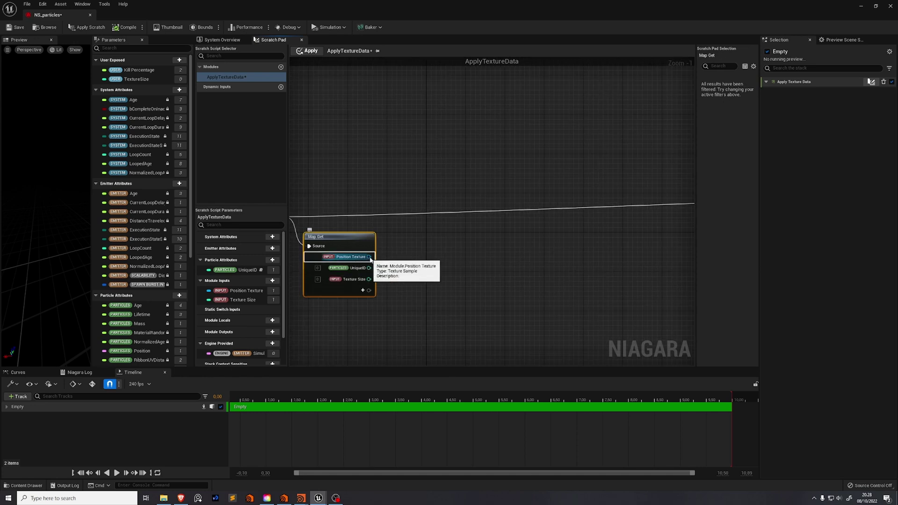
pyautogui.moveTo(369, 257); pyautogui.dragTo(674, 249)
pyautogui.write('sample')
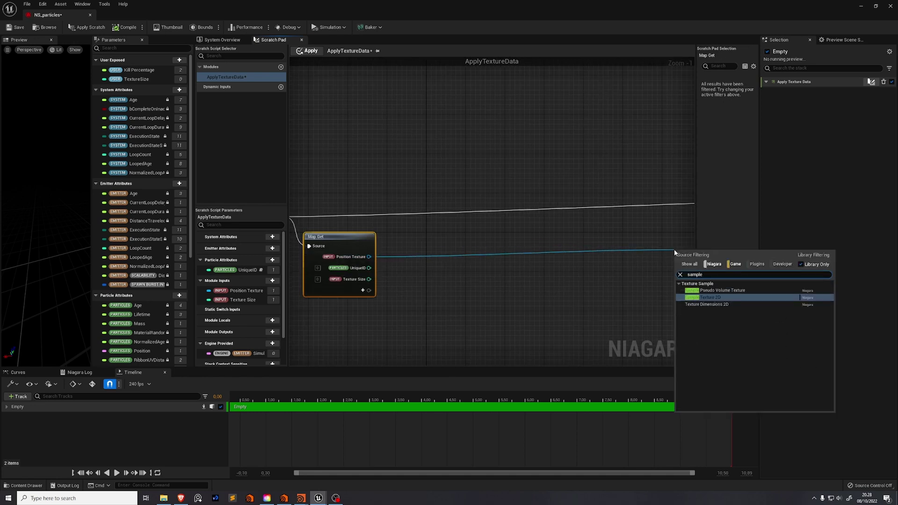
pyautogui.press('Return')
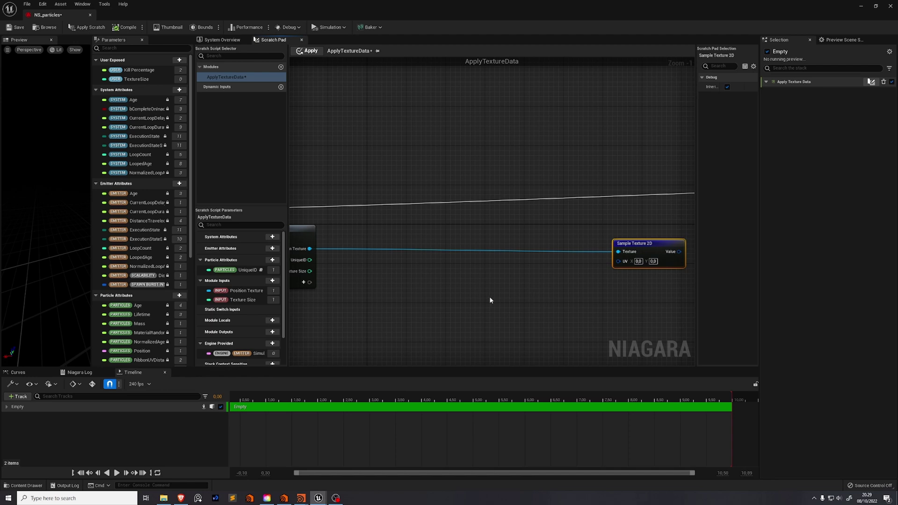
# Step: Create a Modulo node with UniqueID as A and Texture Size as B
pyautogui.moveTo(485, 301); pyautogui.dragTo(516, 296, button='right')
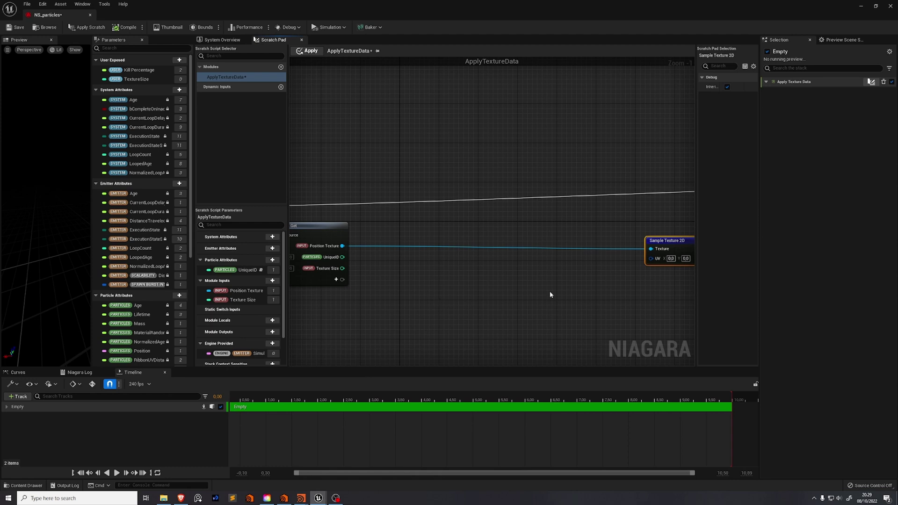
pyautogui.moveTo(546, 293); pyautogui.dragTo(573, 280, button='right')
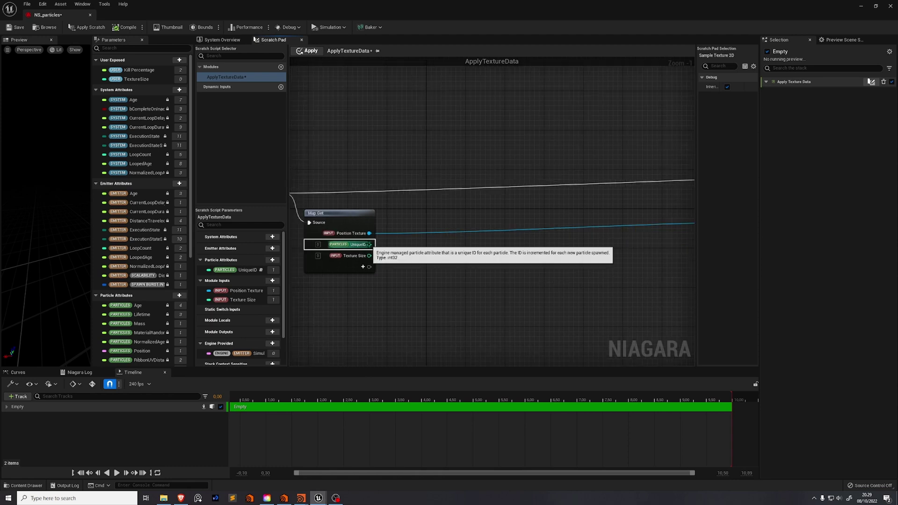
pyautogui.moveTo(370, 244); pyautogui.dragTo(529, 294)
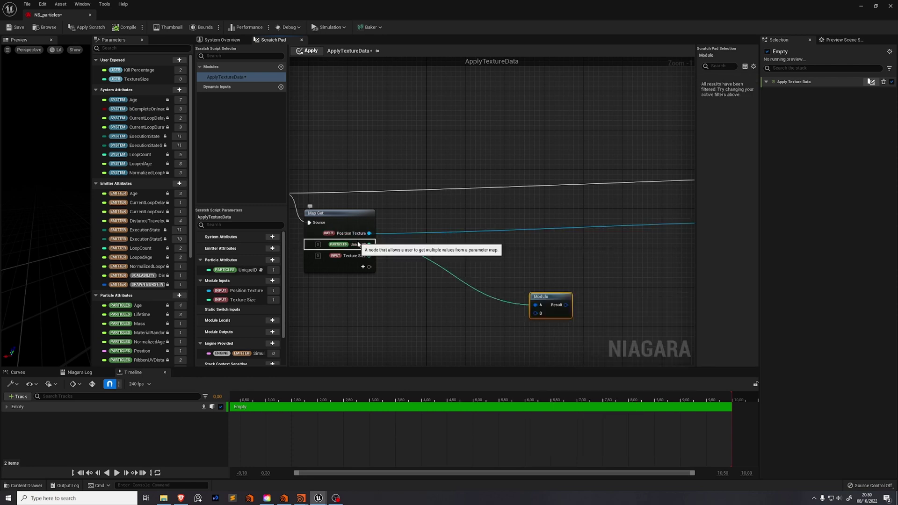
pyautogui.moveTo(369, 257); pyautogui.dragTo(528, 312)
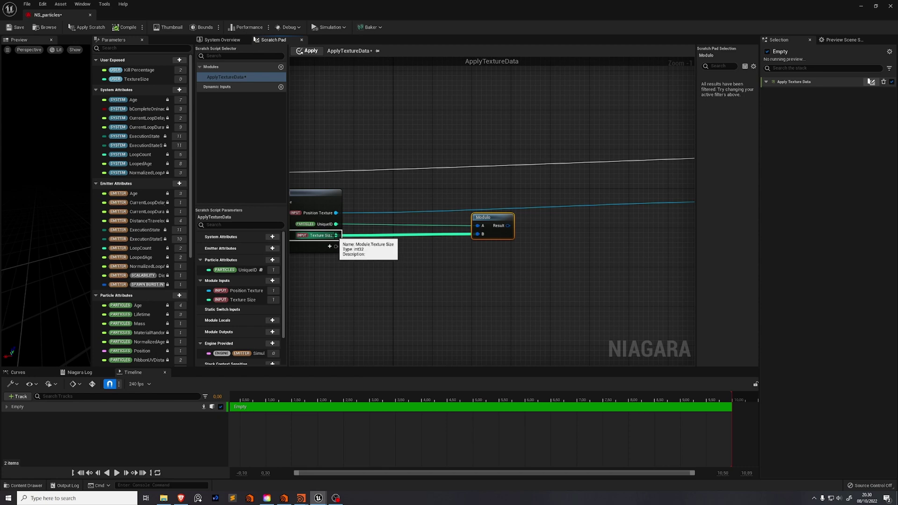
# Step: Convert Texture Size with a Make Float node and divide the Modulo result by that float
pyautogui.moveTo(336, 236); pyautogui.dragTo(500, 273)
pyautogui.write('float')
pyautogui.press('Return')
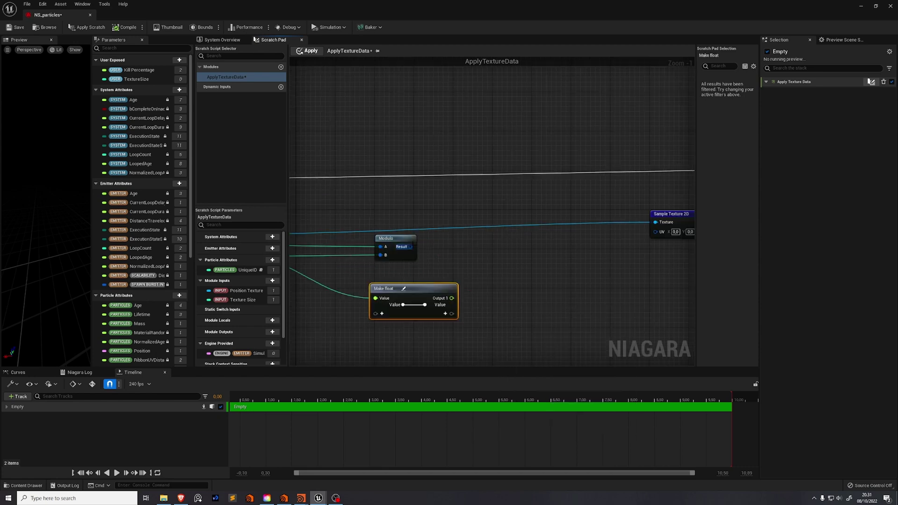
pyautogui.moveTo(411, 246); pyautogui.dragTo(503, 248)
pyautogui.moveTo(503, 249); pyautogui.dragTo(545, 246)
pyautogui.write('divide')
pyautogui.press('Return')
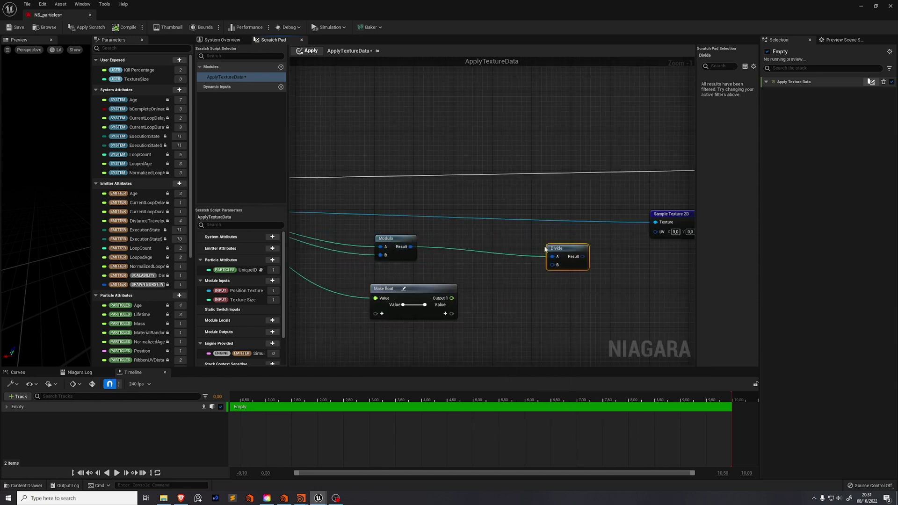
pyautogui.moveTo(451, 298); pyautogui.dragTo(552, 265)
# Step: Add a second Make Float node with the value 0.5 and place it below the first one
pyautogui.moveTo(570, 300); pyautogui.dragTo(583, 265, button='right')
pyautogui.moveTo(531, 205); pyautogui.dragTo(547, 273, button='right')
pyautogui.rightClick(429, 322)
pyautogui.write('float')
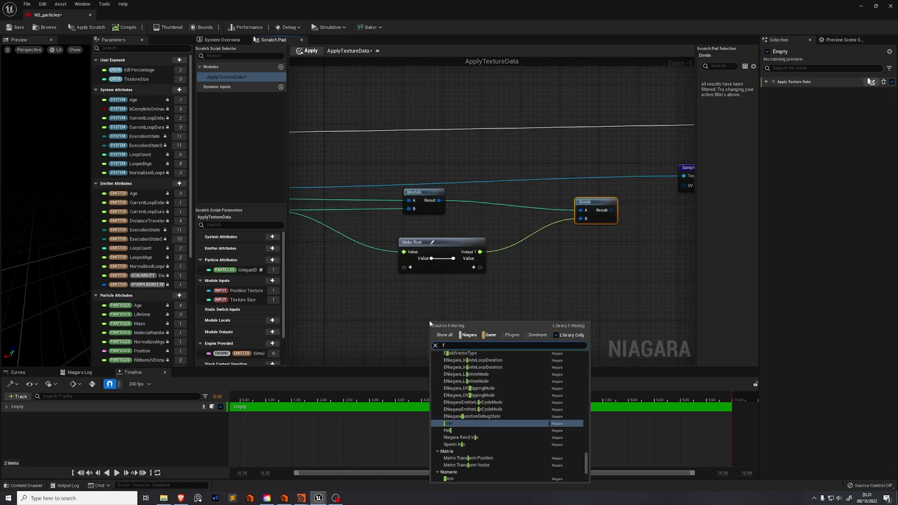
pyautogui.press('Return')
pyautogui.scroll(1, 452, 348)
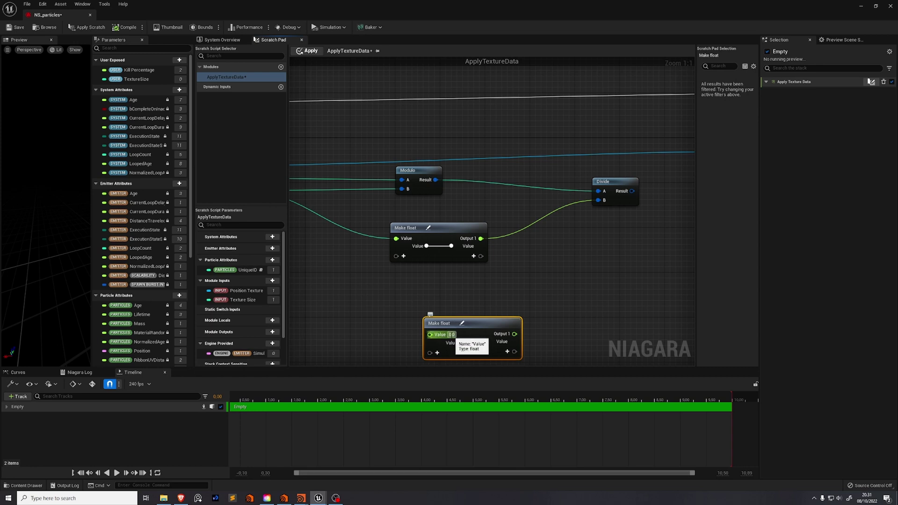
pyautogui.write(',5')
pyautogui.press('Return')
pyautogui.moveTo(509, 323); pyautogui.dragTo(474, 283)
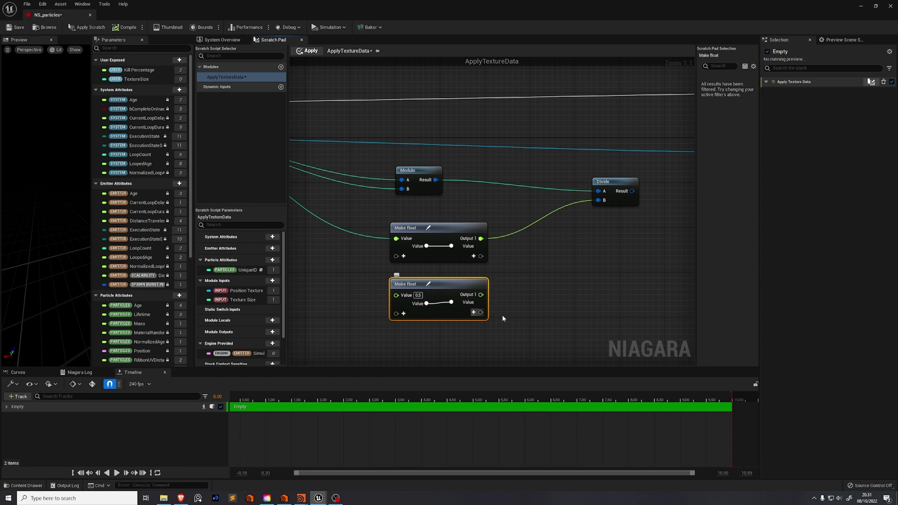
# Step: Divide the 0.5 float by the Texture Size float with a new Divide node
pyautogui.moveTo(505, 318); pyautogui.dragTo(491, 328, button='right')
pyautogui.moveTo(467, 304); pyautogui.dragTo(541, 284)
pyautogui.write('div')
pyautogui.press('Return')
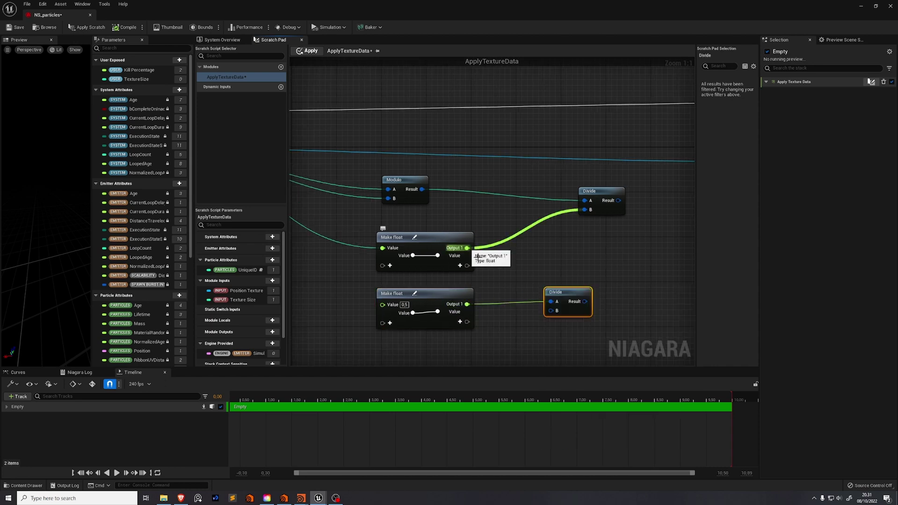
pyautogui.moveTo(466, 248); pyautogui.dragTo(555, 313)
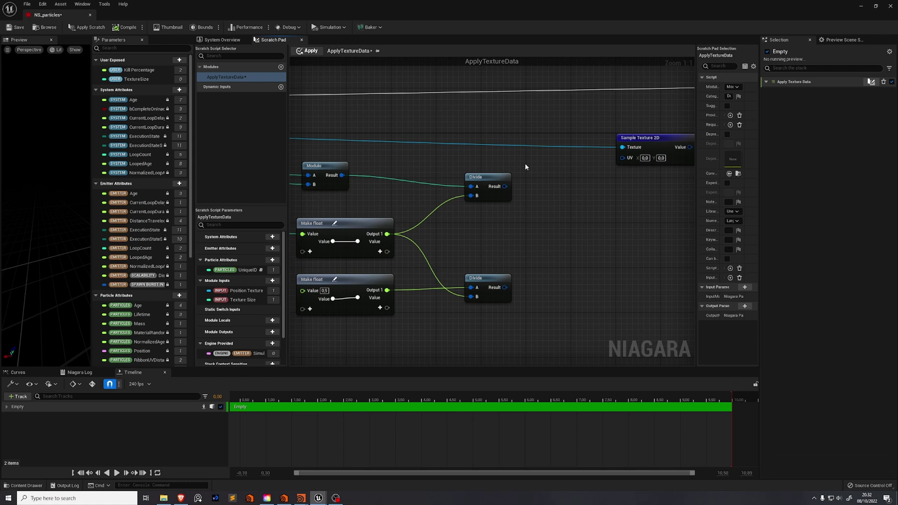
# Step: Sum the results of the two Divide nodes with an Add node
pyautogui.moveTo(525, 166); pyautogui.dragTo(459, 323)
pyautogui.moveTo(504, 186); pyautogui.dragTo(591, 236)
pyautogui.write('add')
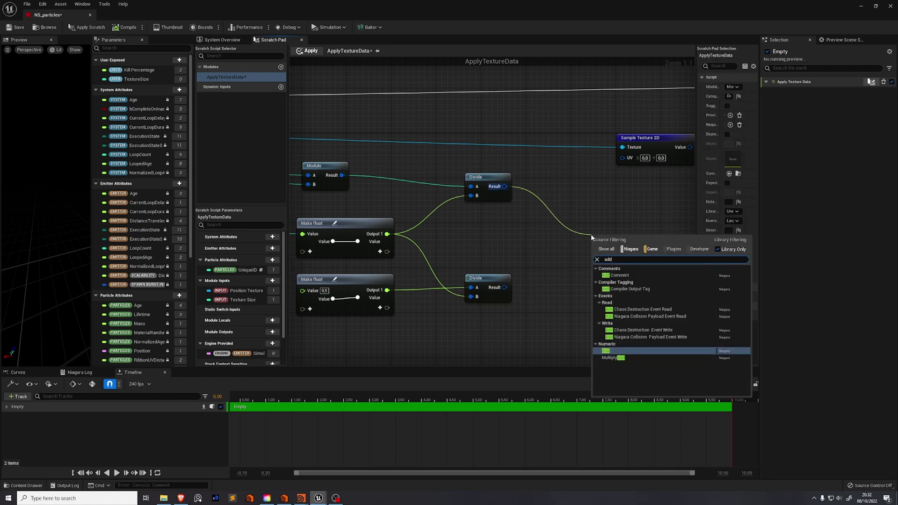
pyautogui.press('Return')
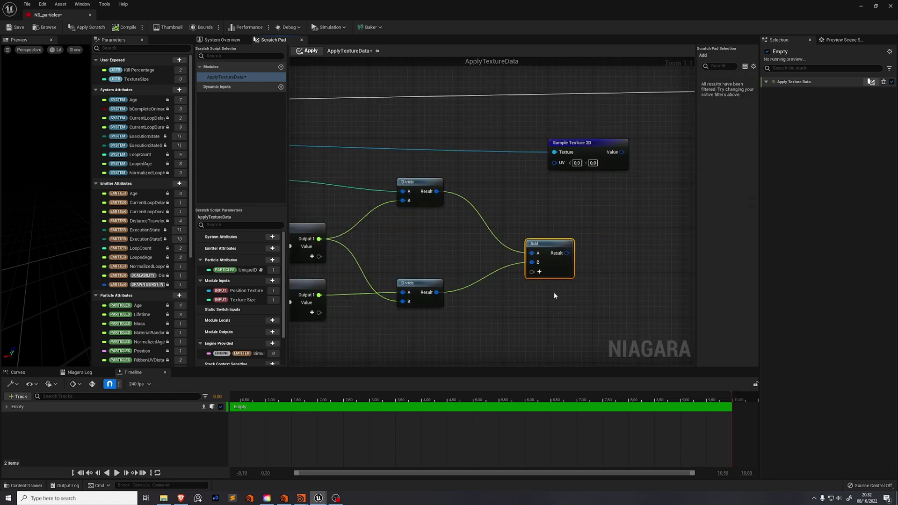
# Step: Move Sample Texture 2D further along the graph and create a Make Vector 2D node with the Add result as X
pyautogui.moveTo(555, 295); pyautogui.dragTo(509, 294, button='right')
pyautogui.moveTo(538, 145); pyautogui.dragTo(654, 126)
pyautogui.moveTo(488, 274); pyautogui.dragTo(467, 268, button='right')
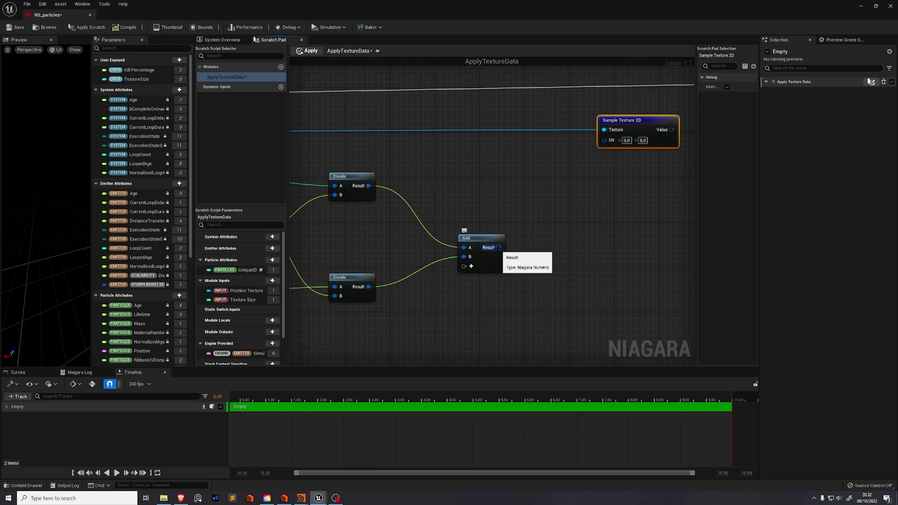
pyautogui.moveTo(498, 247); pyautogui.dragTo(573, 234)
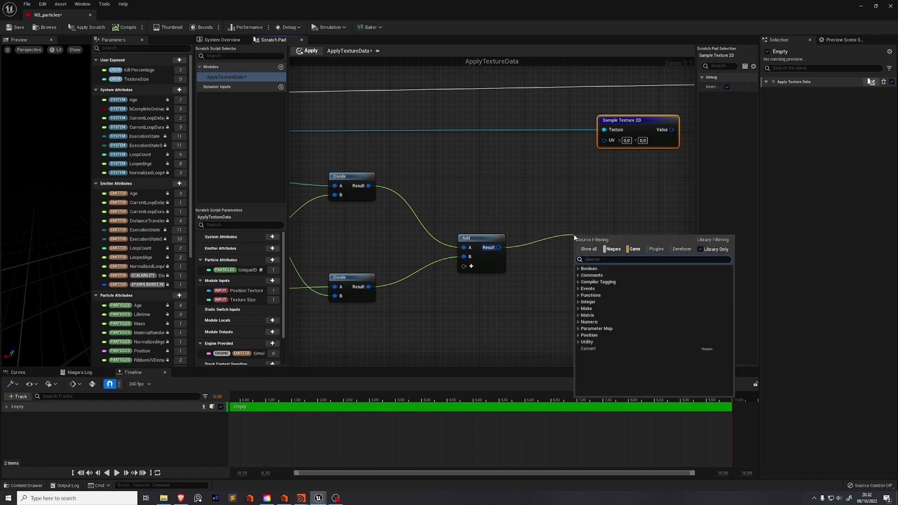
pyautogui.write('vector 2d')
pyautogui.press('Return')
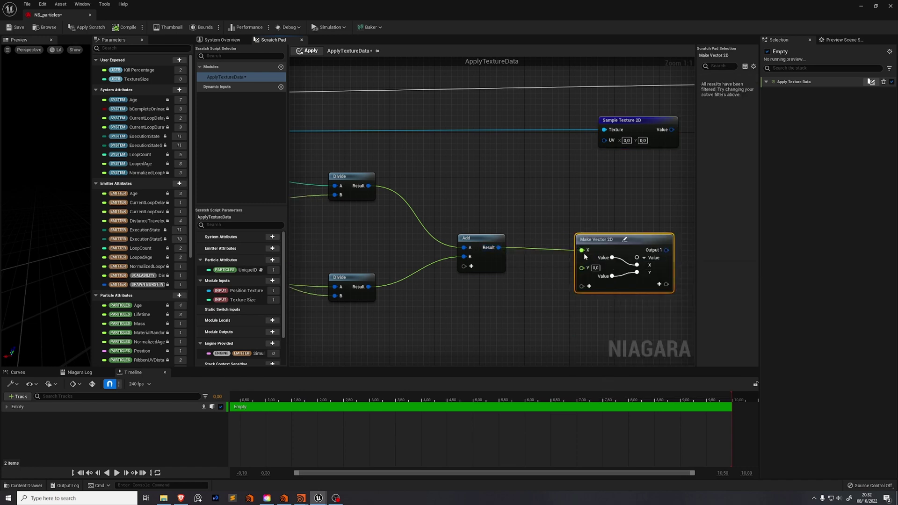
# Step: Create a Divide node with UniqueID as A and Texture Size as B, below the Make Float nodes
pyautogui.moveTo(605, 217); pyautogui.dragTo(573, 215, button='right')
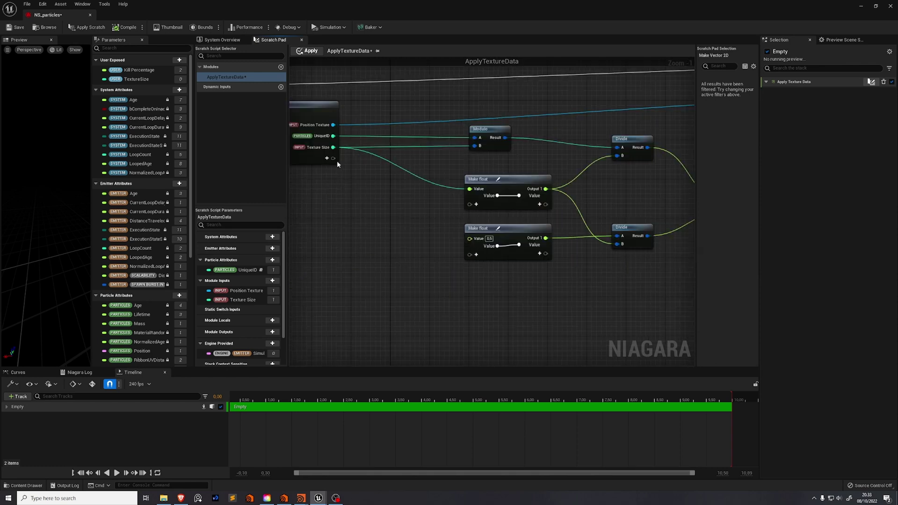
pyautogui.moveTo(333, 136); pyautogui.dragTo(452, 285)
pyautogui.write('div')
pyautogui.press('Return')
pyautogui.moveTo(333, 147); pyautogui.dragTo(462, 305)
# Step: Divide the UniqueID by Texture Size quotient by the Texture Size float using another Divide node
pyautogui.moveTo(496, 306); pyautogui.dragTo(416, 308, button='right')
pyautogui.moveTo(410, 296); pyautogui.dragTo(508, 293)
pyautogui.write('div')
pyautogui.press('Return')
pyautogui.moveTo(466, 191); pyautogui.dragTo(512, 314)
pyautogui.moveTo(341, 183); pyautogui.dragTo(451, 218, button='right')
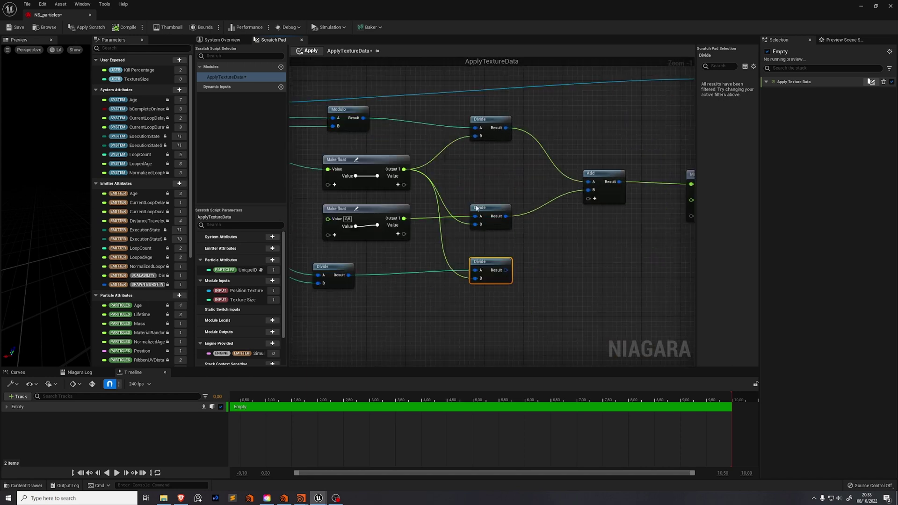
# Step: Create a second Add node that sums the 0.5 offset quotient and the lowest Divide node's result
pyautogui.moveTo(507, 199); pyautogui.dragTo(359, 243)
pyautogui.press('Return')
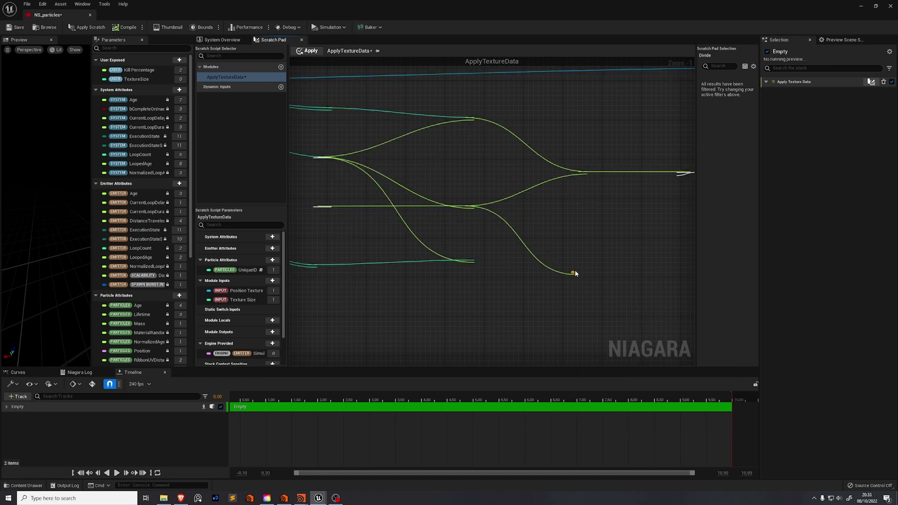
pyautogui.moveTo(506, 271); pyautogui.dragTo(589, 258)
# Step: Connect the second Add result to Make Vector 2D's Y and the resulting vector to Sample Texture 2D's UV input
pyautogui.moveTo(608, 265); pyautogui.dragTo(532, 274, button='right')
pyautogui.moveTo(534, 274); pyautogui.dragTo(591, 159)
pyautogui.scroll(-2, 619, 215)
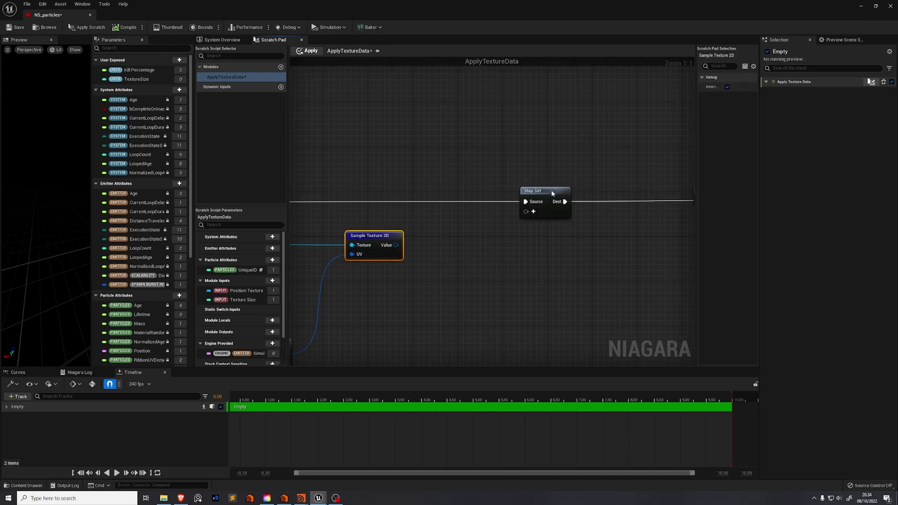
# Step: Add Particles Position to the Map Set node and feed it the Sample Texture 2D value, converted from Vector 4 to Position
pyautogui.click(552, 193)
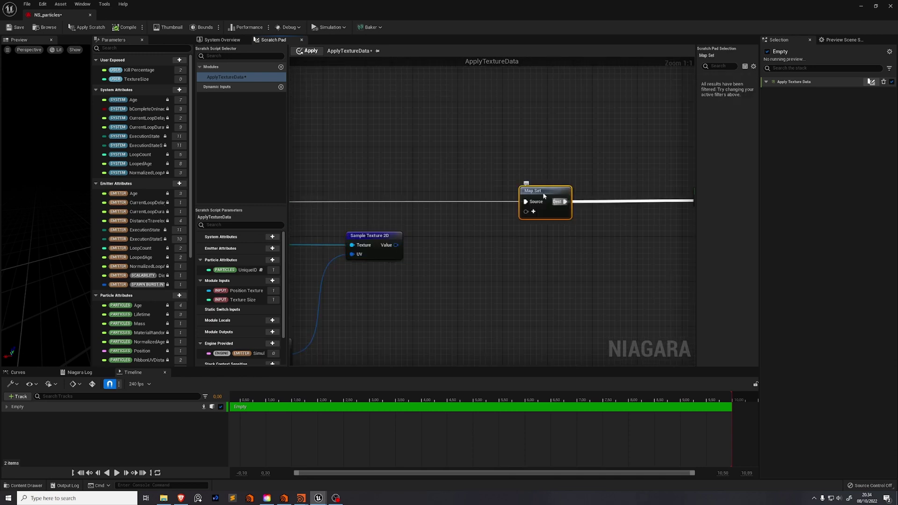
pyautogui.click(533, 211)
pyautogui.write('posi')
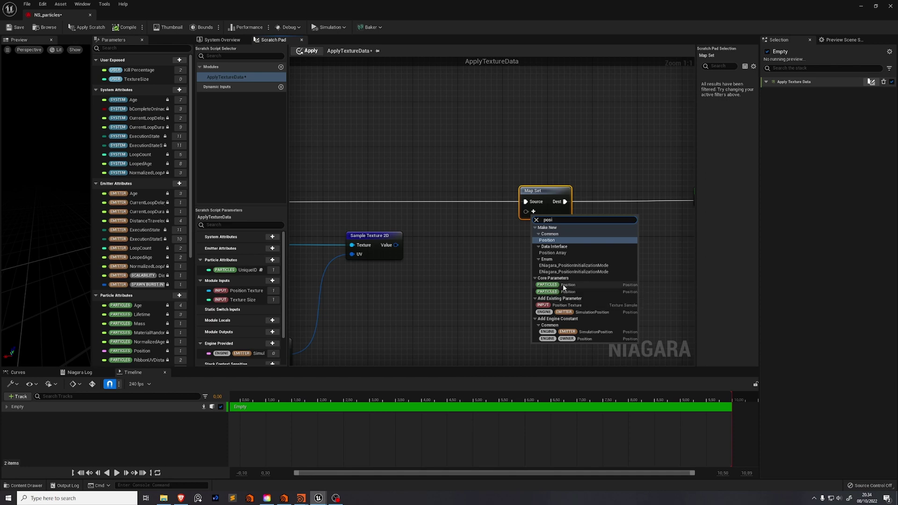
pyautogui.click(561, 287)
pyautogui.moveTo(395, 245); pyautogui.dragTo(583, 217)
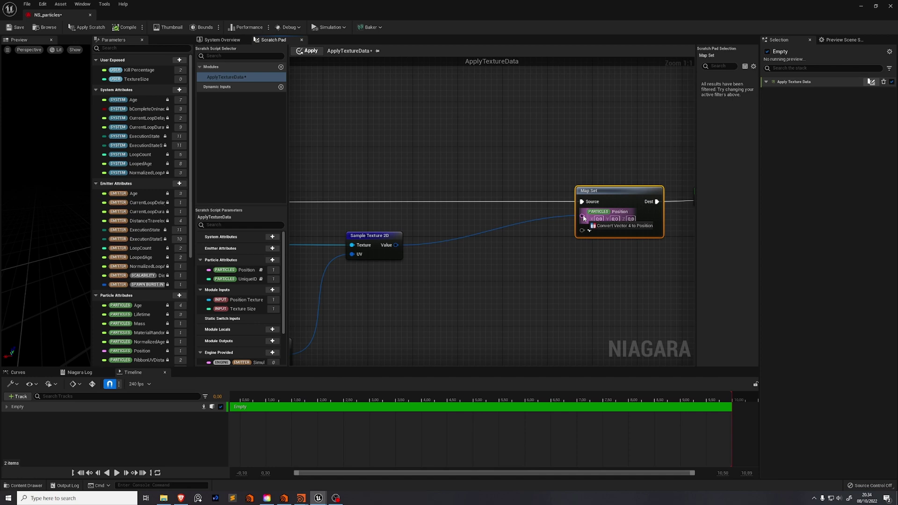
pyautogui.moveTo(584, 217); pyautogui.dragTo(583, 218)
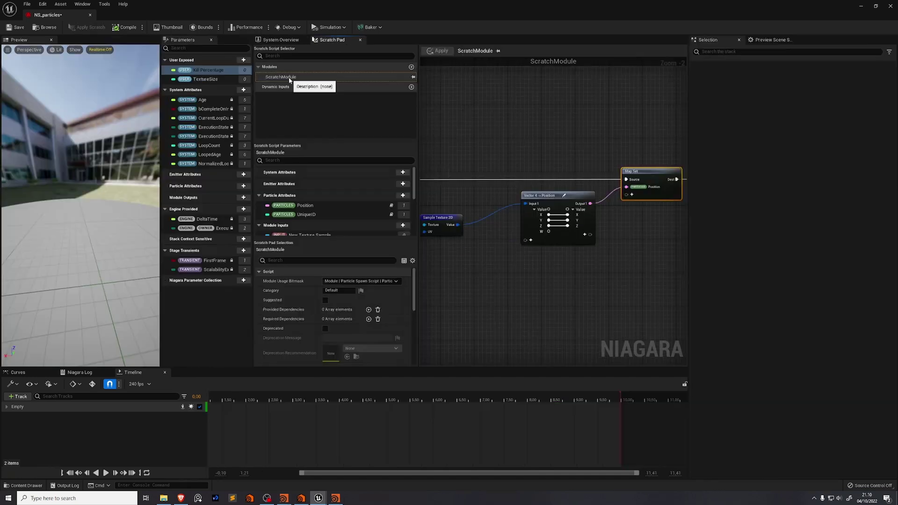
# Step: Rename the scratch module to ApplyTextureData and save the Niagara system
pyautogui.doubleClick(284, 76)
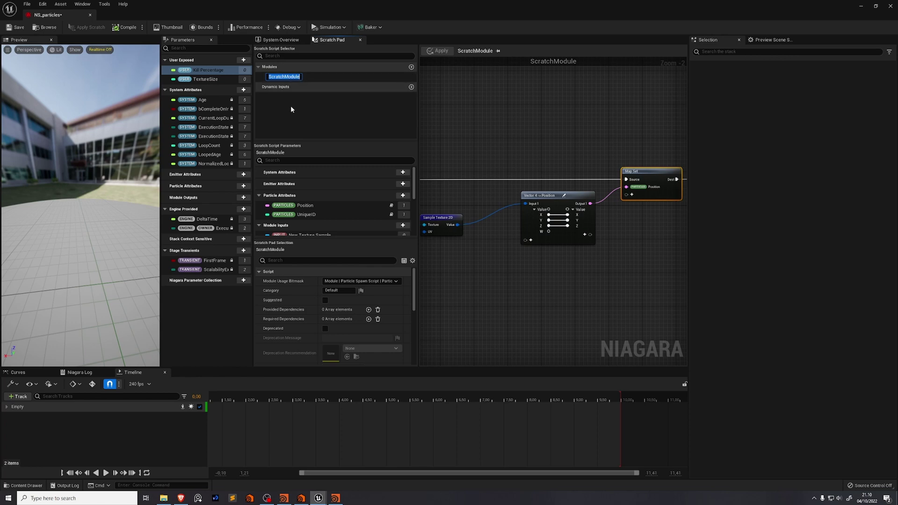
pyautogui.write('ApplyTextureData')
pyautogui.press('Return')
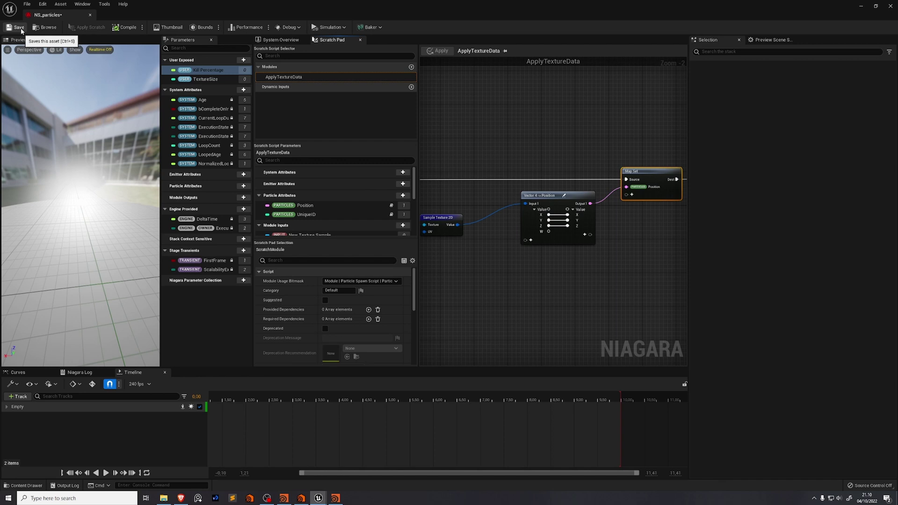
pyautogui.click(21, 29)
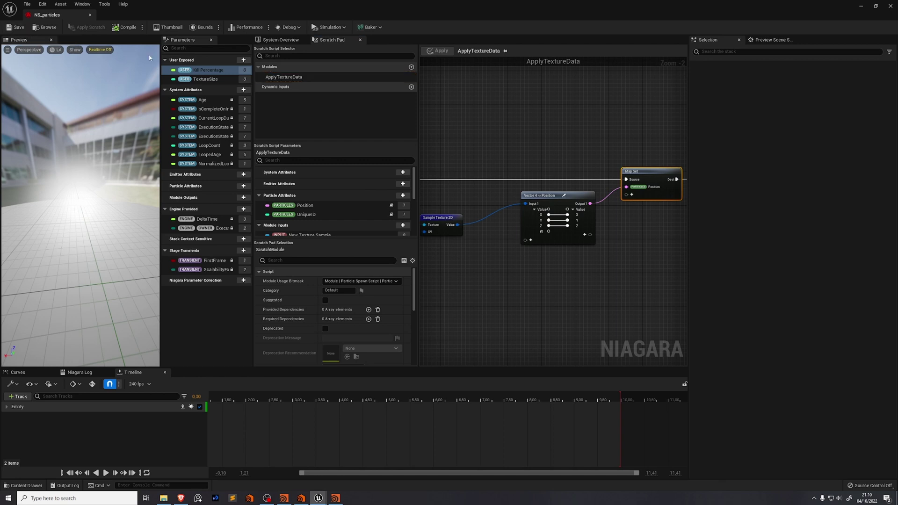
# Step: Link the Apply Texture Data module's Texture Size input to the user parameter TextureSize in the Empty emitter
pyautogui.click(284, 42)
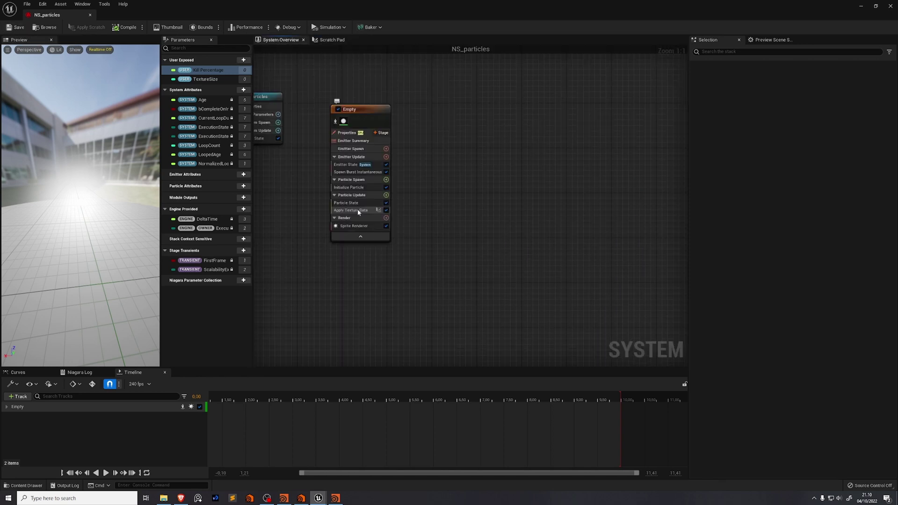
pyautogui.click(353, 214)
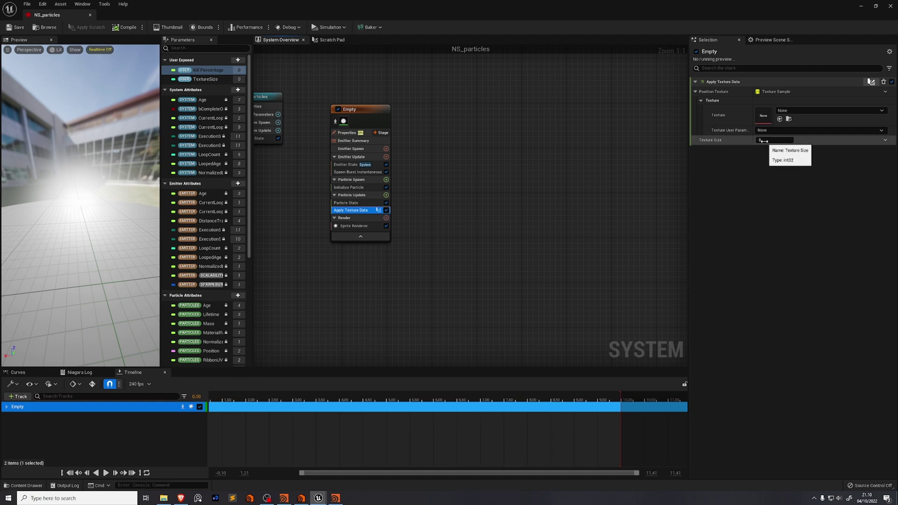
pyautogui.moveTo(406, 93); pyautogui.dragTo(471, 116, button='right')
pyautogui.moveTo(316, 82); pyautogui.dragTo(323, 80, button='right')
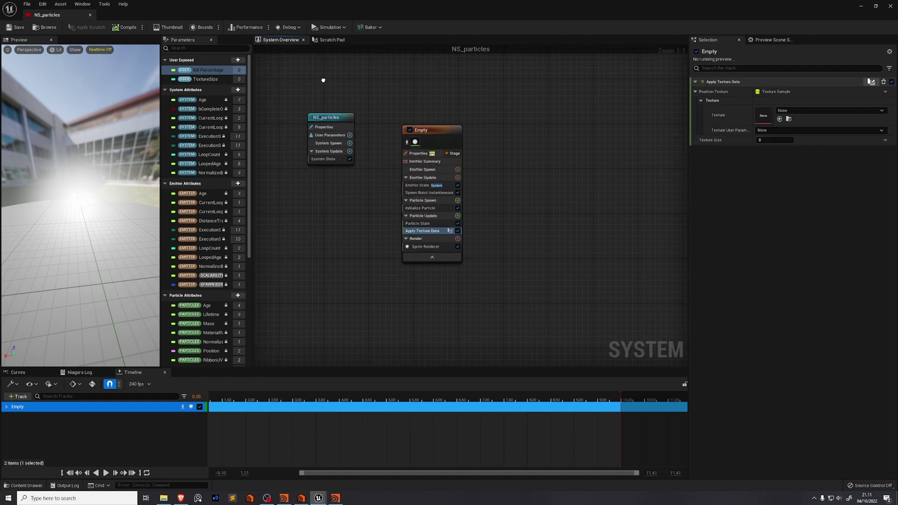
pyautogui.moveTo(450, 129); pyautogui.dragTo(446, 117)
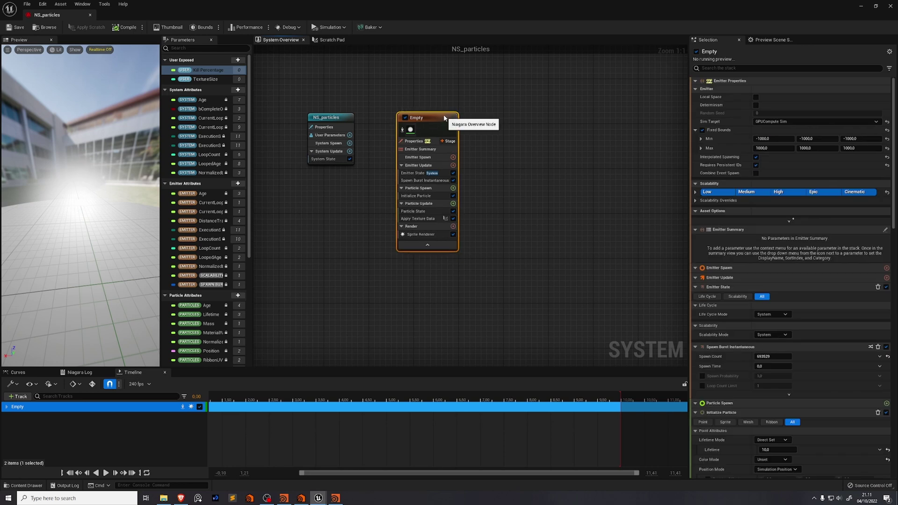
pyautogui.click(418, 218)
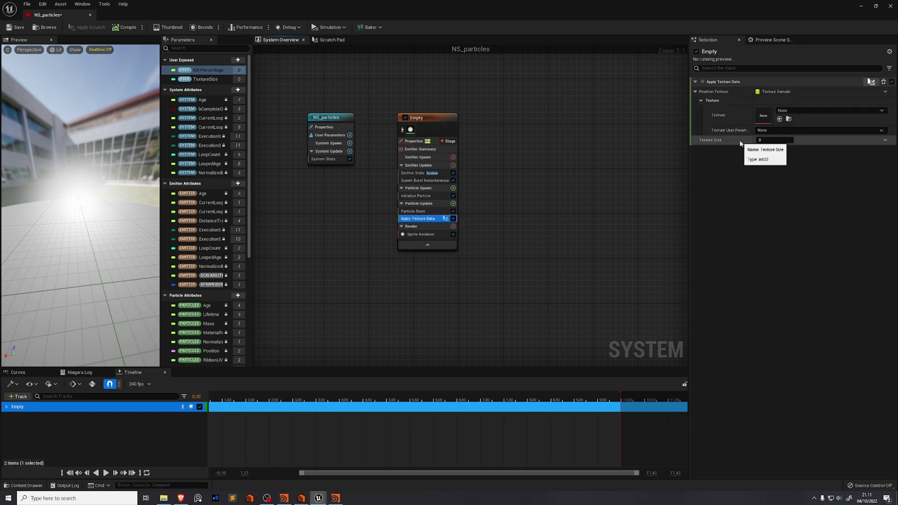
pyautogui.click(885, 141)
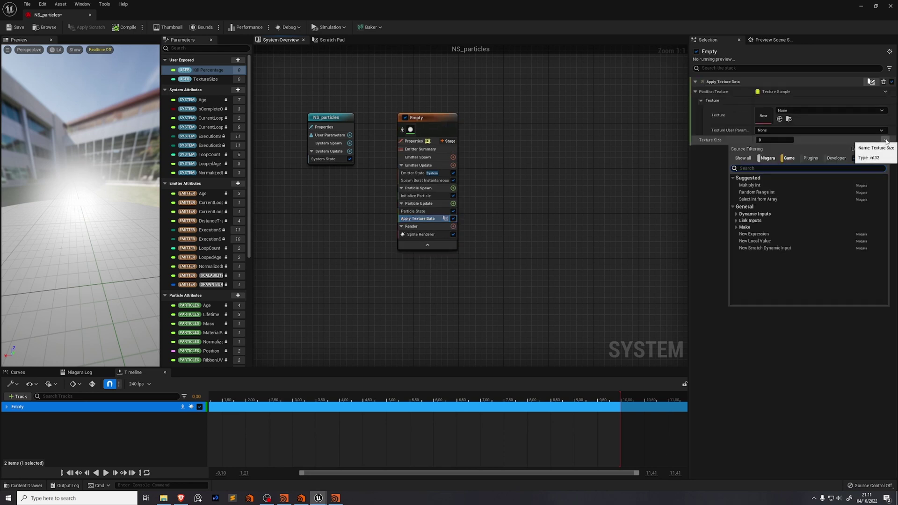
pyautogui.write('texture')
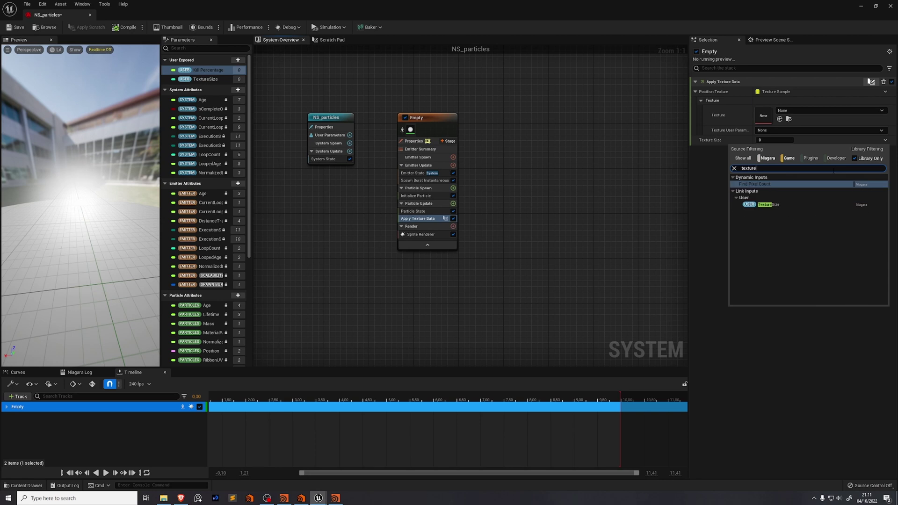
pyautogui.click(777, 205)
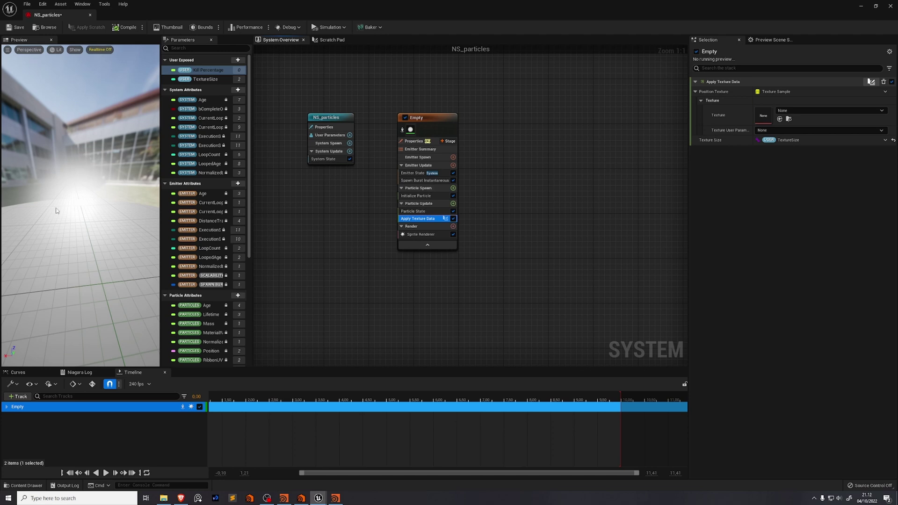
# Step: Add a Kill Particles module to Particle Spawn and drive its Kill Particles input with Set Bool by Float Comparison
pyautogui.moveTo(524, 226); pyautogui.dragTo(534, 232, button='right')
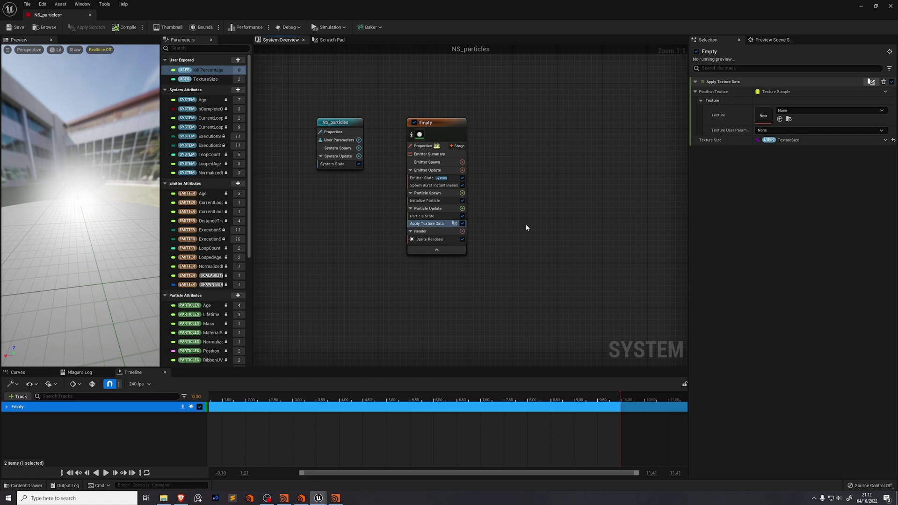
pyautogui.click(462, 193)
pyautogui.write('kill')
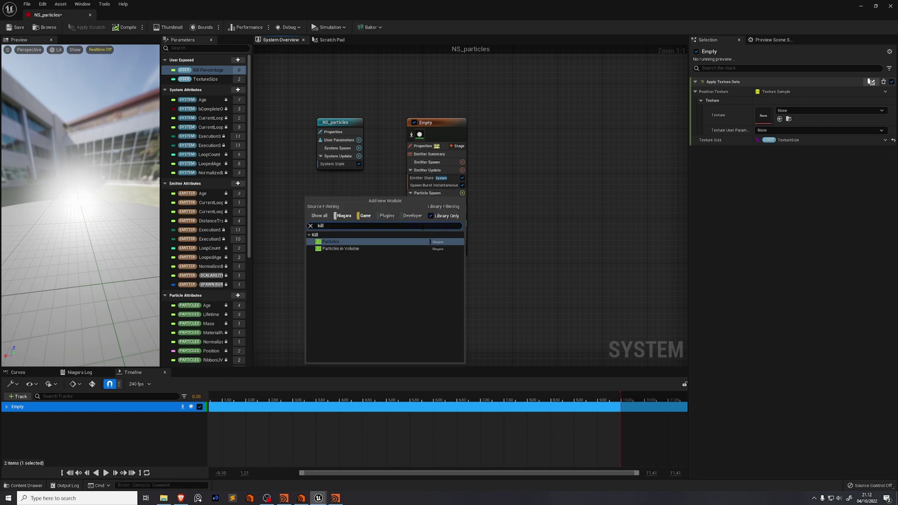
pyautogui.press('Return')
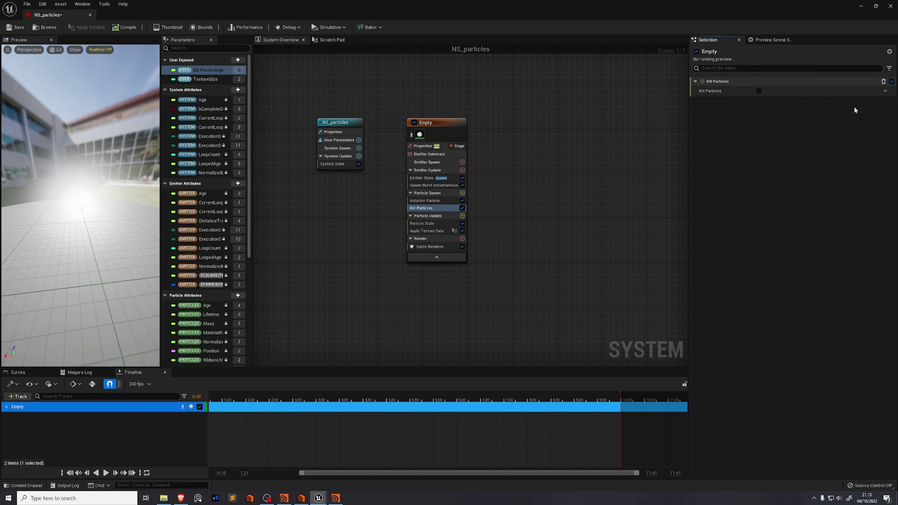
pyautogui.click(886, 92)
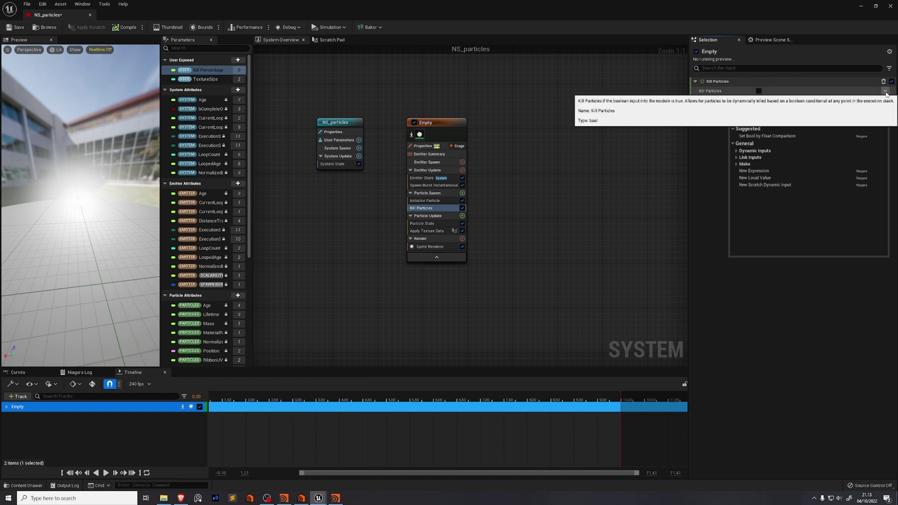
pyautogui.click(796, 135)
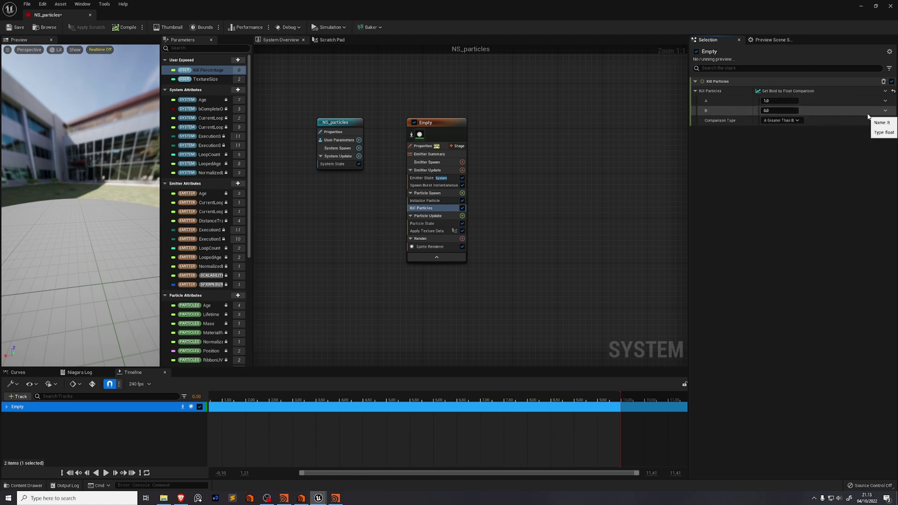
# Step: Assign a Random Range Float to the comparison's B input and collapse its settings
pyautogui.click(885, 110)
pyautogui.write('random')
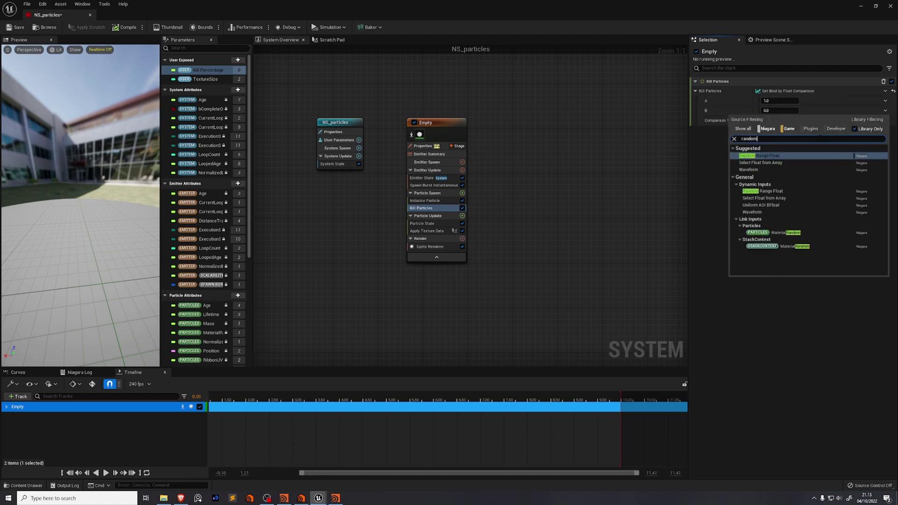
pyautogui.press('Return')
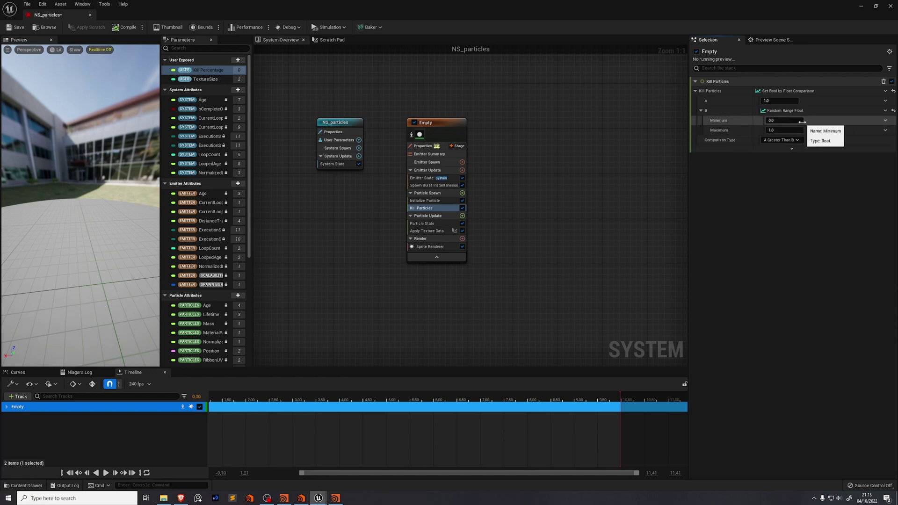
pyautogui.click(700, 111)
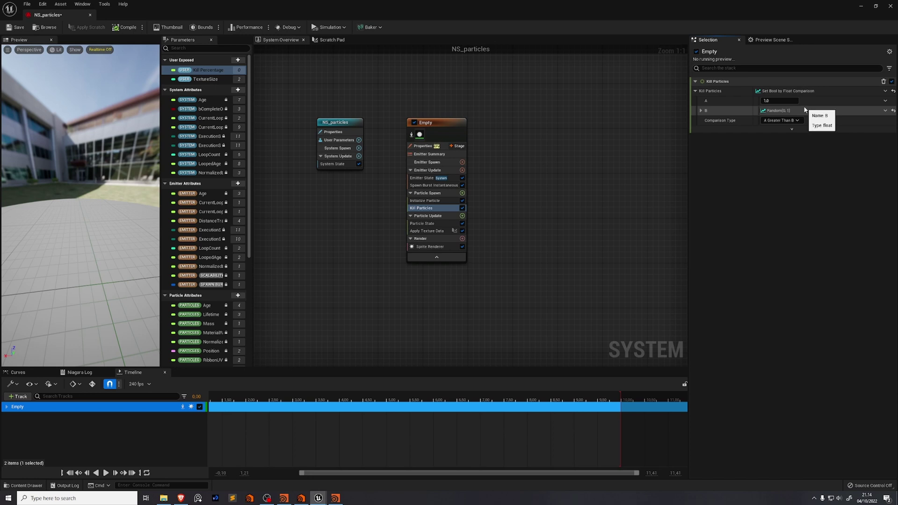
# Step: Link the comparison's A input to the user parameter Kill Percentage
pyautogui.click(886, 101)
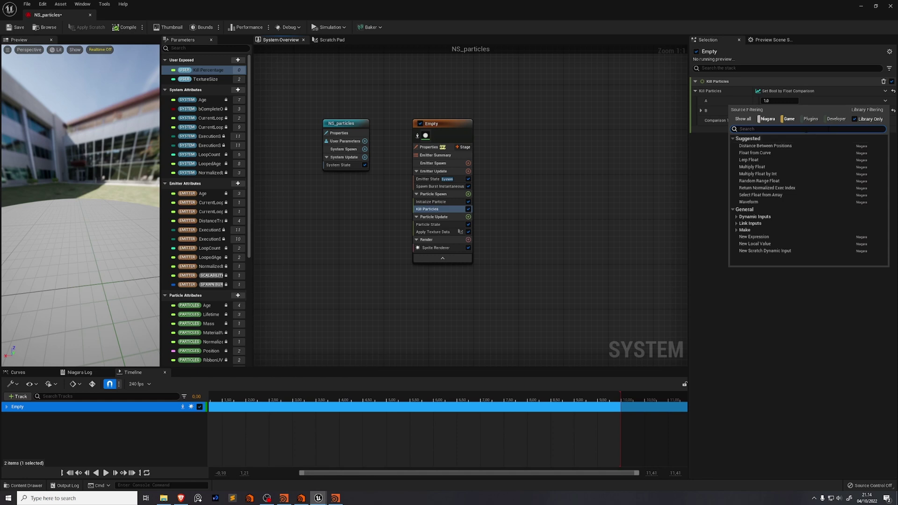
pyautogui.write('kill')
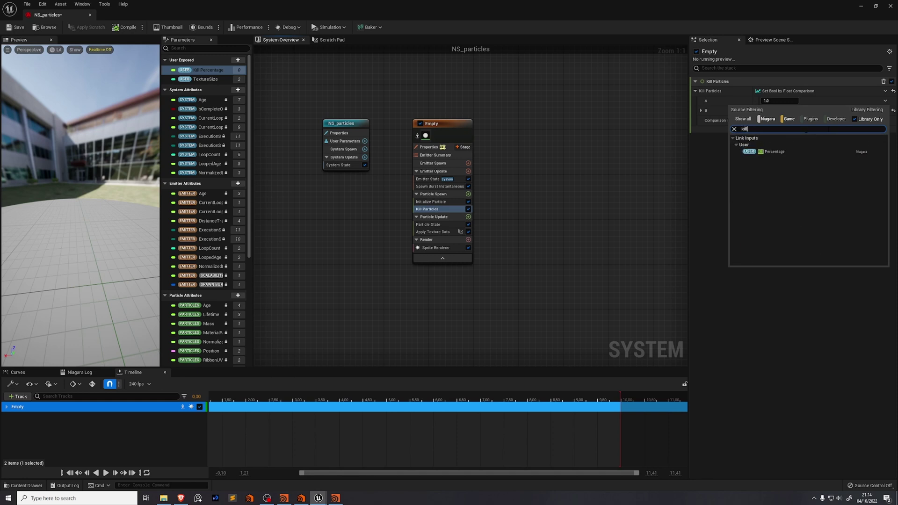
pyautogui.click(762, 152)
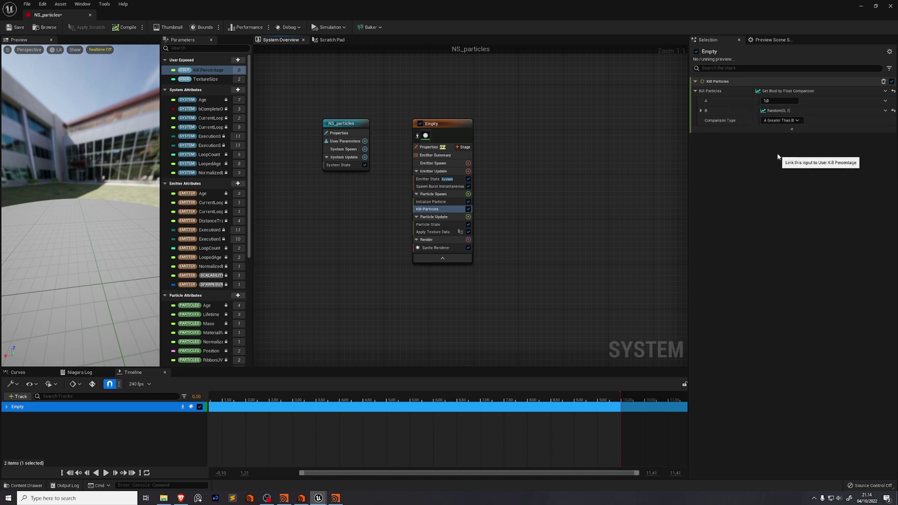
# Step: Set the system's user parameters TextureSize to 833 and Kill Percentage to 0.95, then save and close NS_particles
pyautogui.click(360, 124)
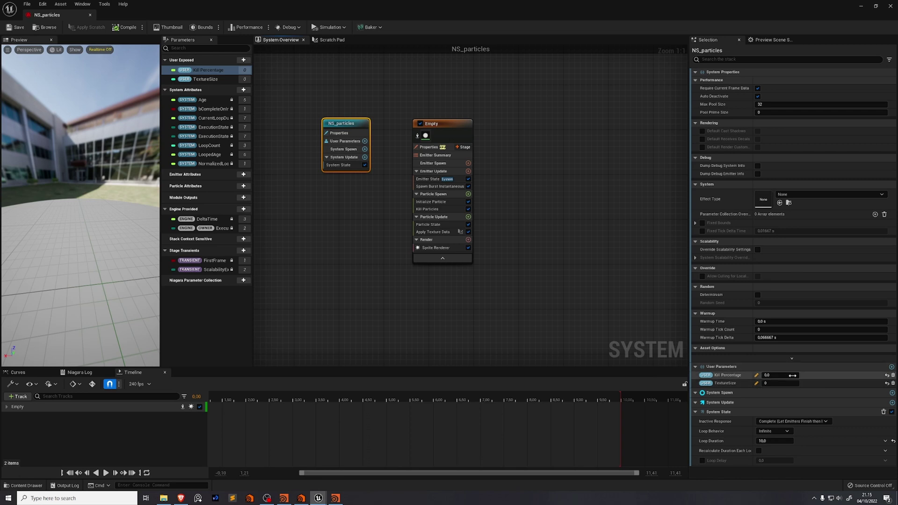
pyautogui.click(790, 382)
pyautogui.click(795, 376)
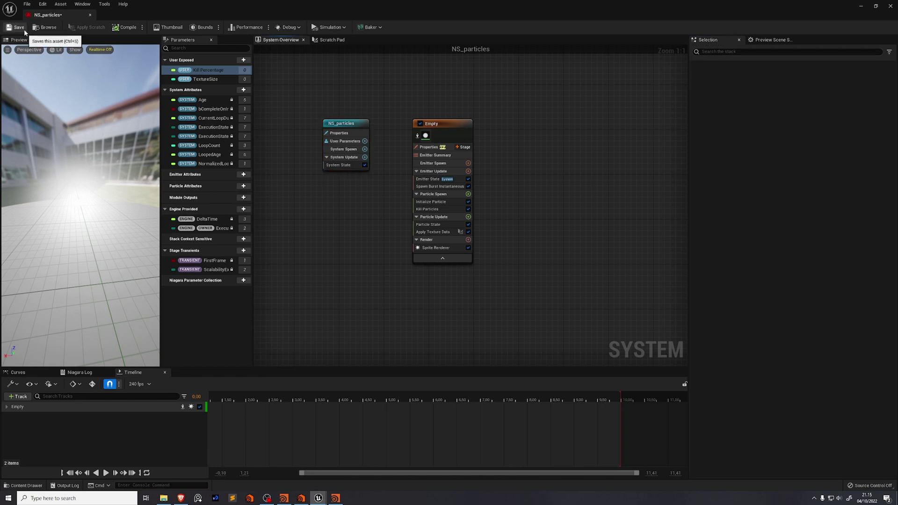
pyautogui.click(18, 29)
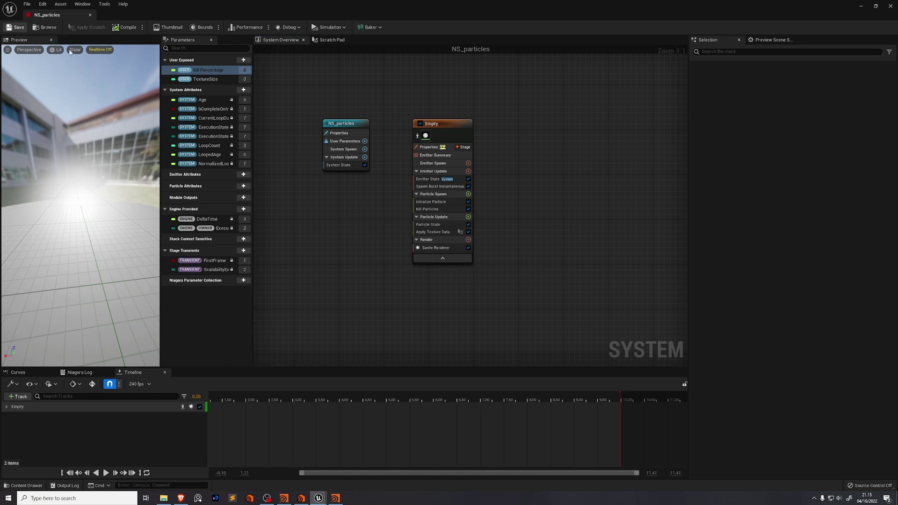
pyautogui.click(90, 15)
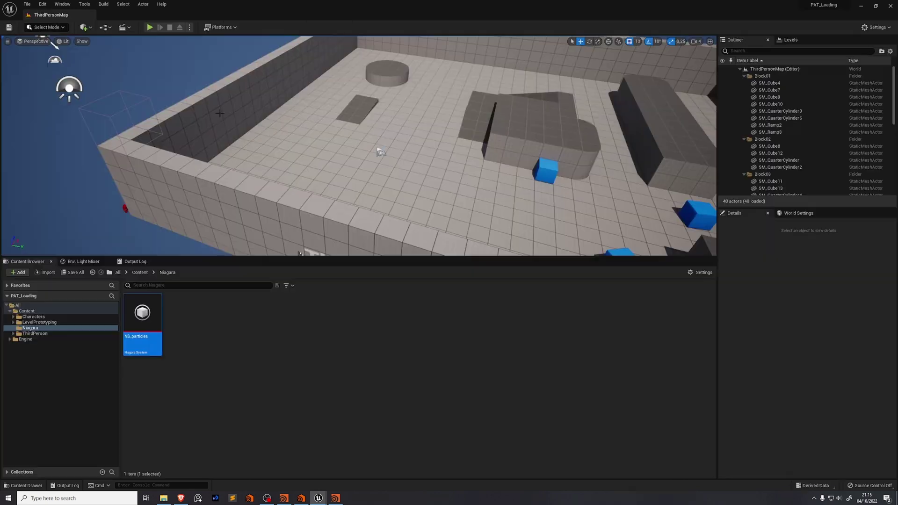
# Step: Create a new level from the empty template
pyautogui.click(26, 4)
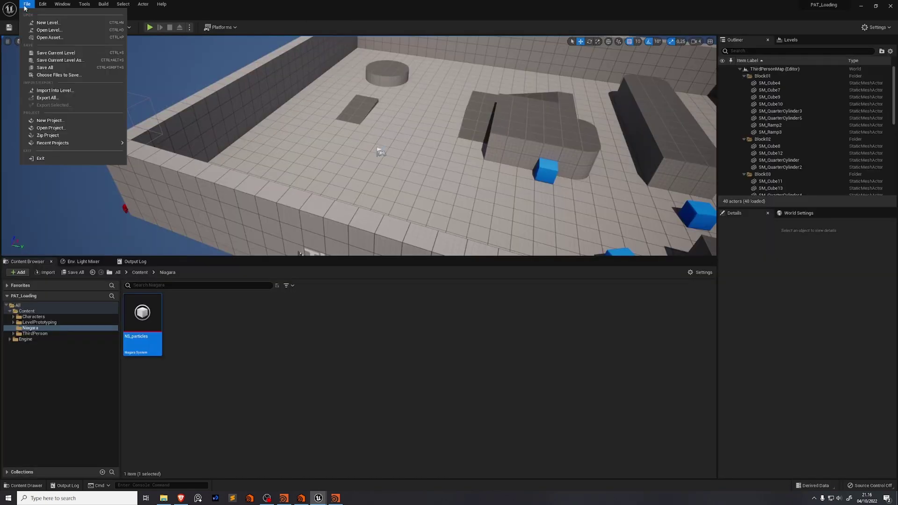
pyautogui.click(47, 23)
pyautogui.click(495, 209)
pyautogui.click(493, 315)
# Step: Place the NS_particles system in the empty level and check its override parameters
pyautogui.moveTo(142, 313); pyautogui.dragTo(368, 180)
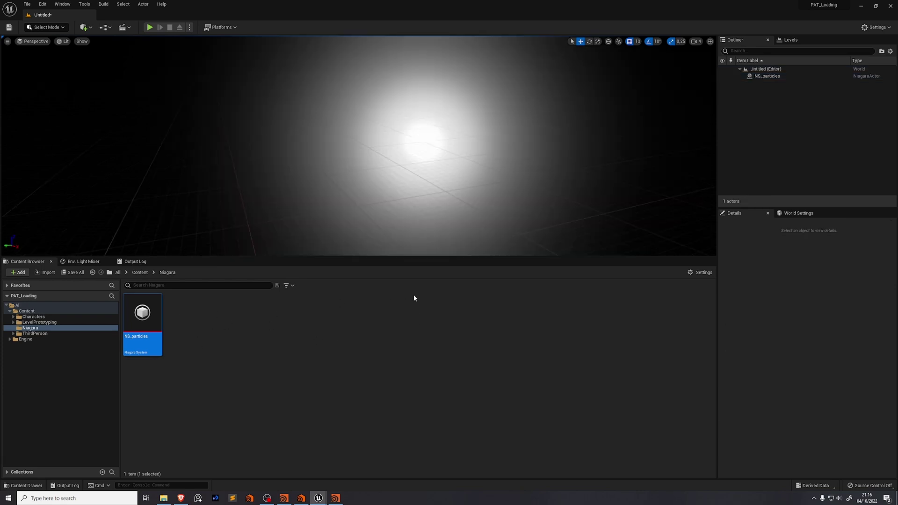
pyautogui.click(426, 137)
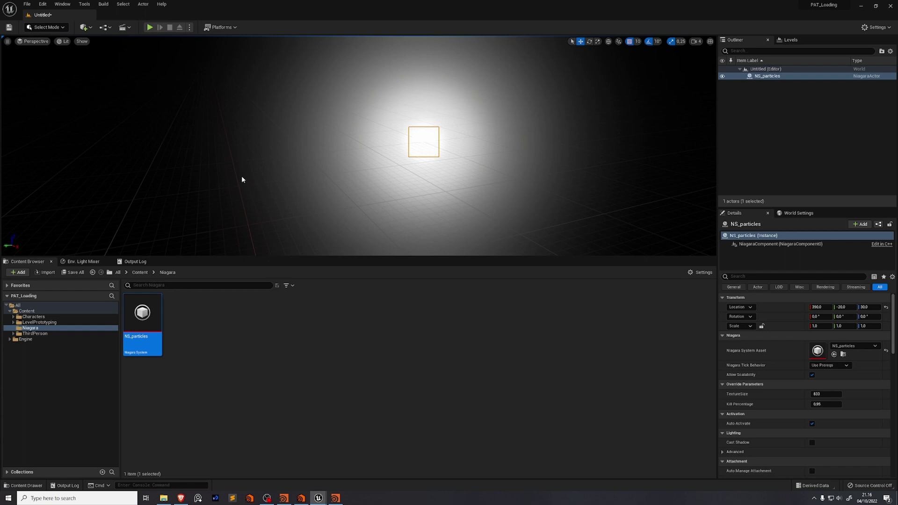
pyautogui.click(213, 195)
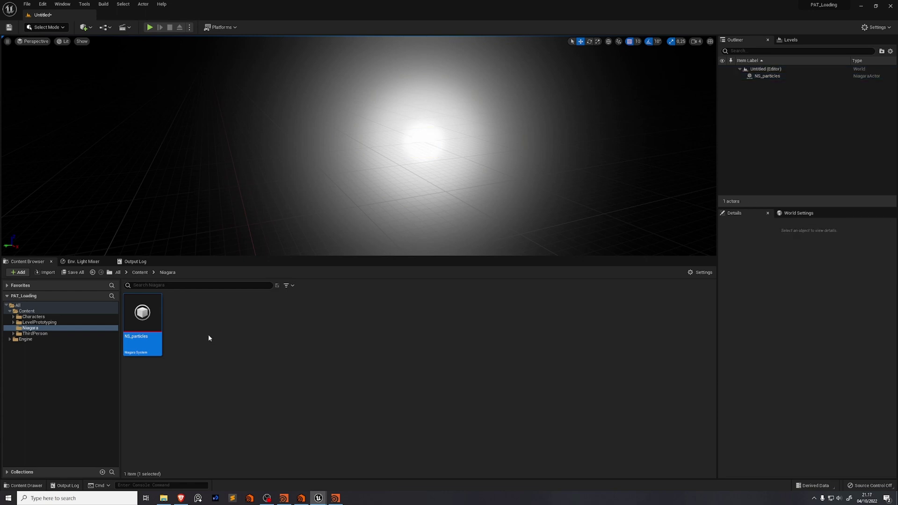
# Step: Create an Img Media Source named H_Pos in the Niagara folder
pyautogui.rightClick(209, 335)
pyautogui.moveTo(248, 282)
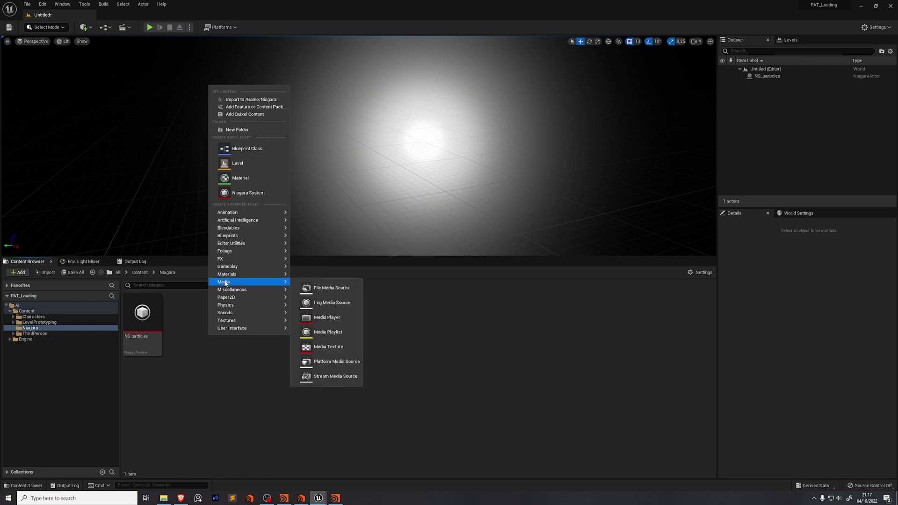
pyautogui.click(344, 304)
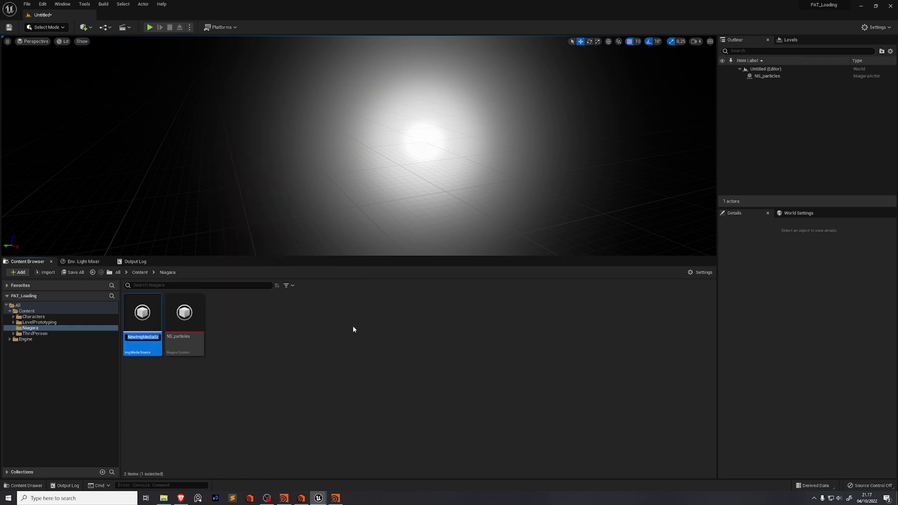
pyautogui.write('H_Pos')
pyautogui.press('Return')
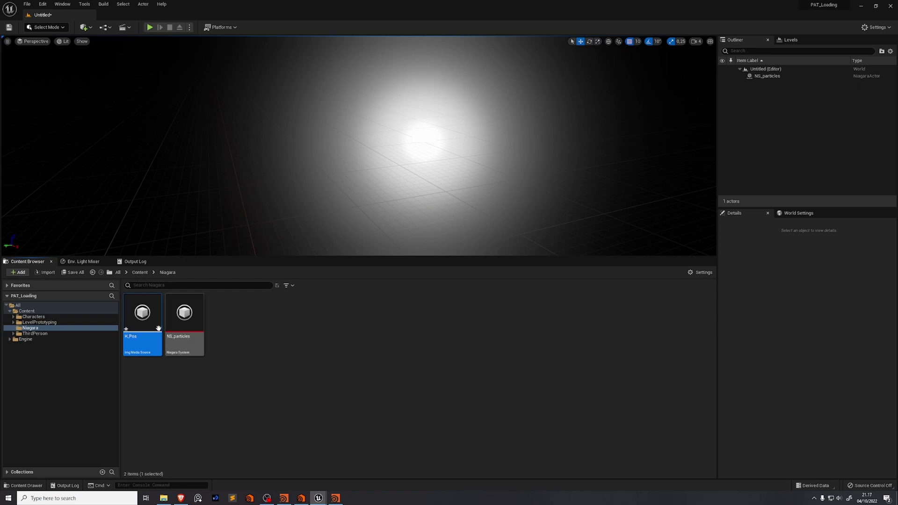
# Step: Point H_Pos's Sequence Path at the EXR sequence by choosing pos.0001.exr in the render/pos folder
pyautogui.doubleClick(129, 317)
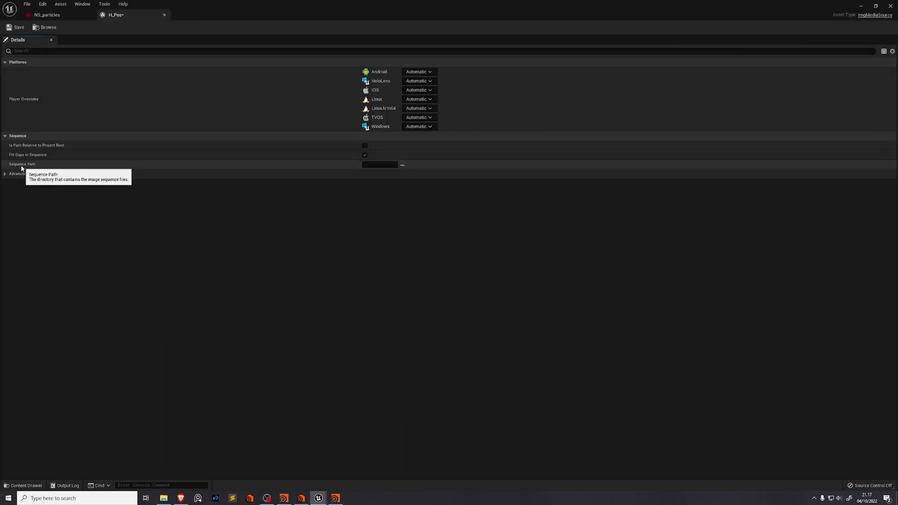
pyautogui.click(403, 166)
pyautogui.moveTo(524, 58)
pyautogui.mouseDown()
pyautogui.moveTo(531, 186)
pyautogui.moveTo(522, 74)
pyautogui.moveTo(512, 189)
pyautogui.moveTo(510, 60)
pyautogui.moveTo(527, 199)
pyautogui.moveTo(524, 52)
pyautogui.mouseUp()
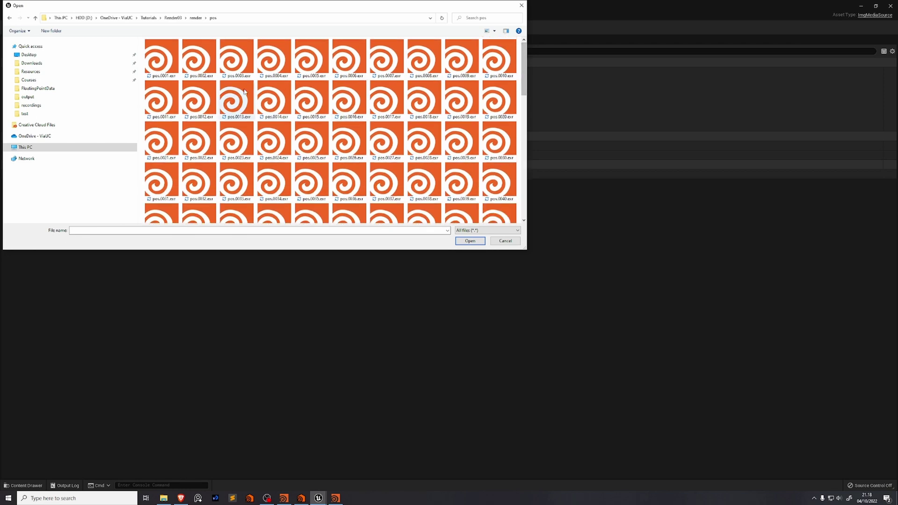
pyautogui.click(163, 59)
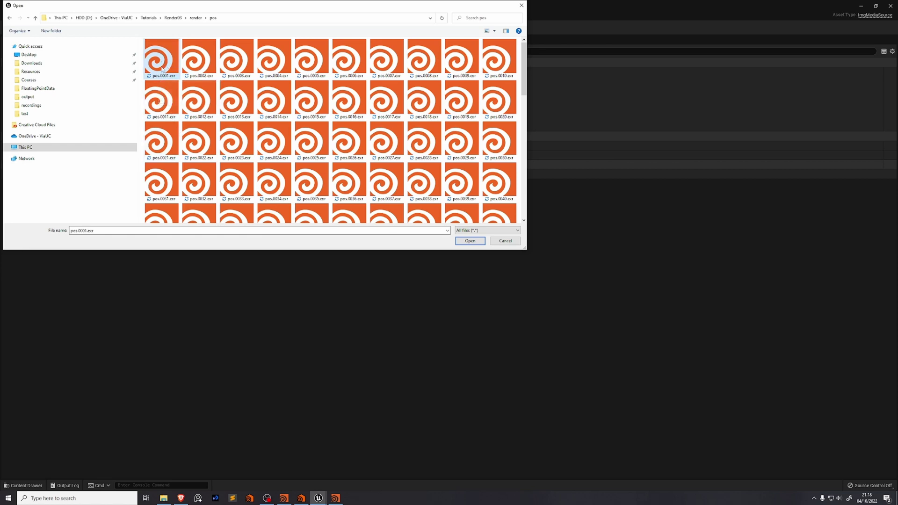
pyautogui.click(467, 241)
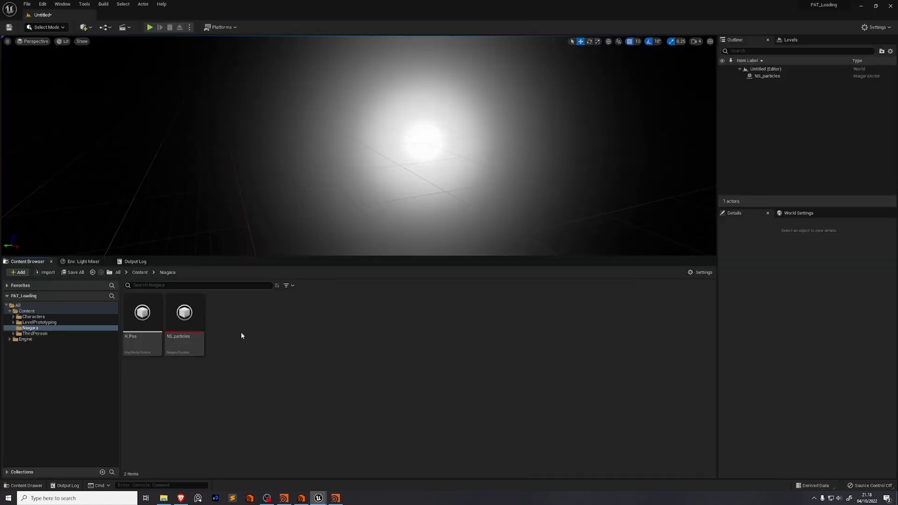
# Step: Create a Media Player named MP_Pos together with a linked video output MediaTexture asset
pyautogui.rightClick(240, 332)
pyautogui.moveTo(279, 280)
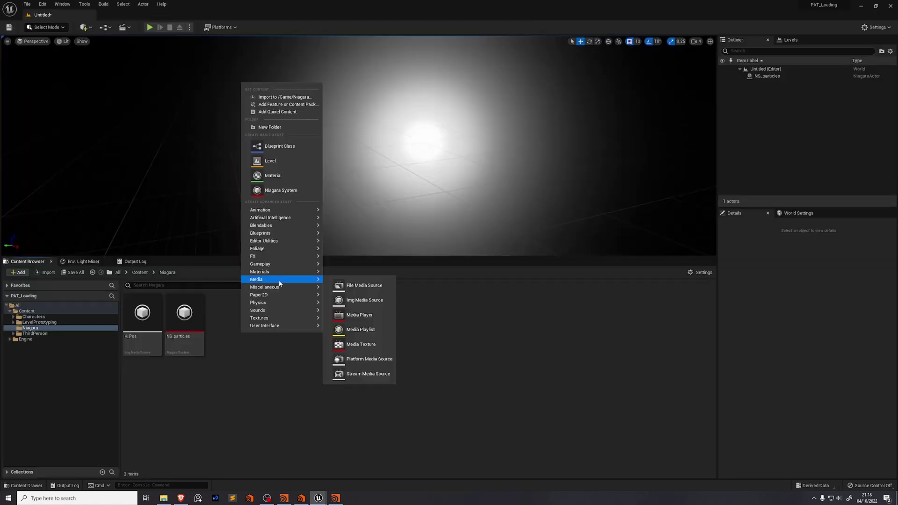
pyautogui.click(365, 316)
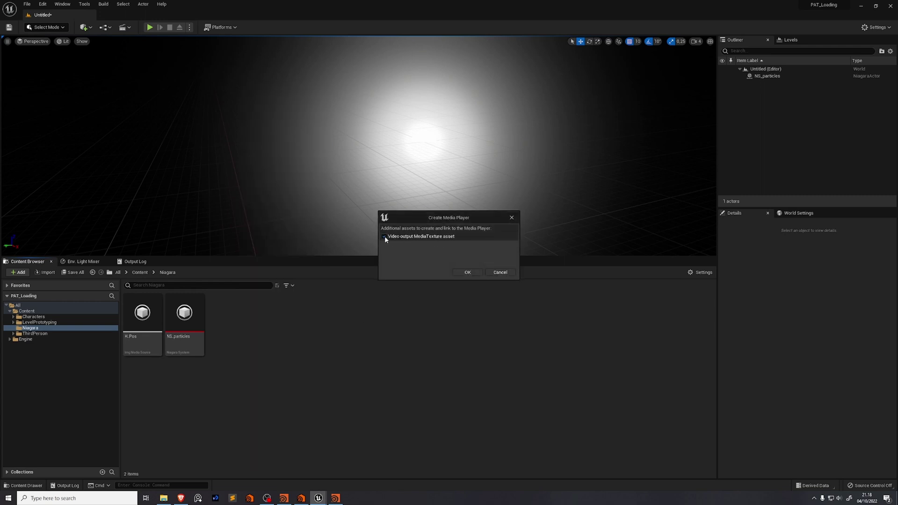
pyautogui.press('Return')
pyautogui.write('MP_Pos')
pyautogui.press('Return')
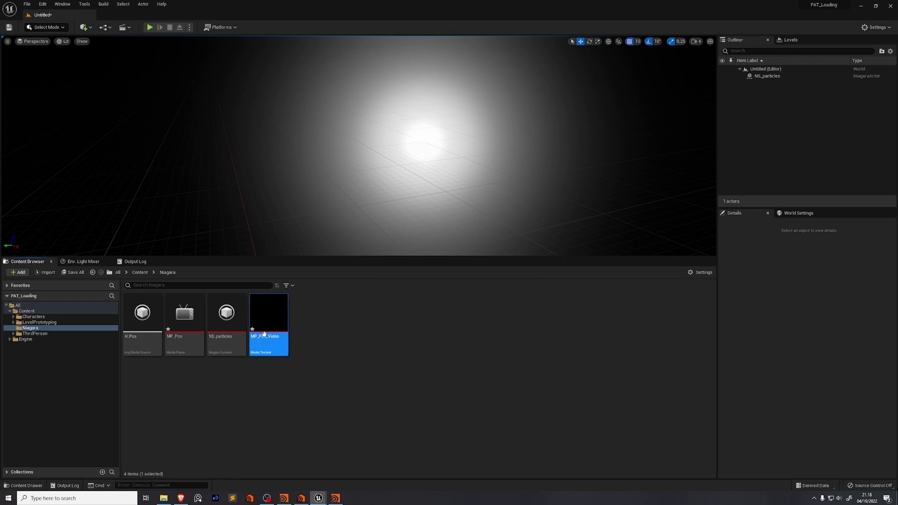
# Step: Rename the media player's linked video texture to MT_Pos
pyautogui.press('F2')
pyautogui.write('MT_Pos')
pyautogui.press('Return')
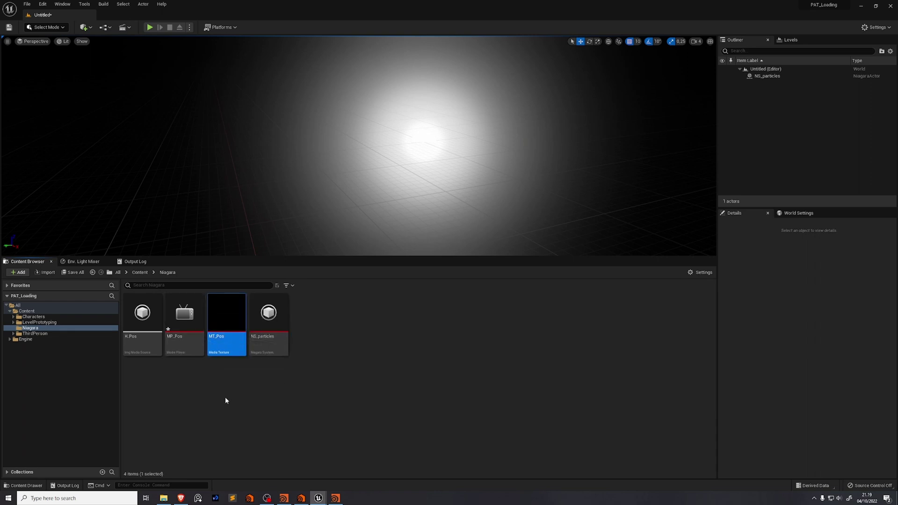
# Step: Play the H_Pos source in MP_Pos and open the output format options of the MT_Pos media texture
pyautogui.doubleClick(188, 318)
pyautogui.doubleClick(29, 355)
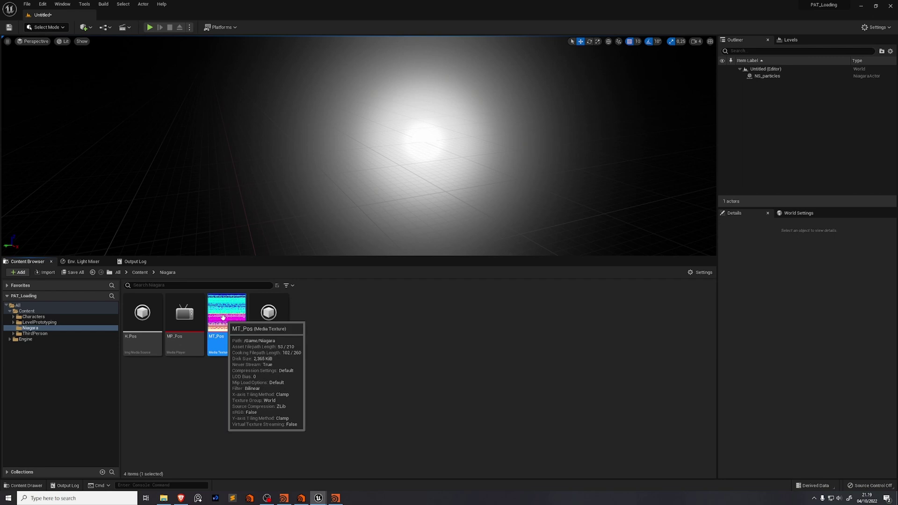
pyautogui.doubleClick(222, 318)
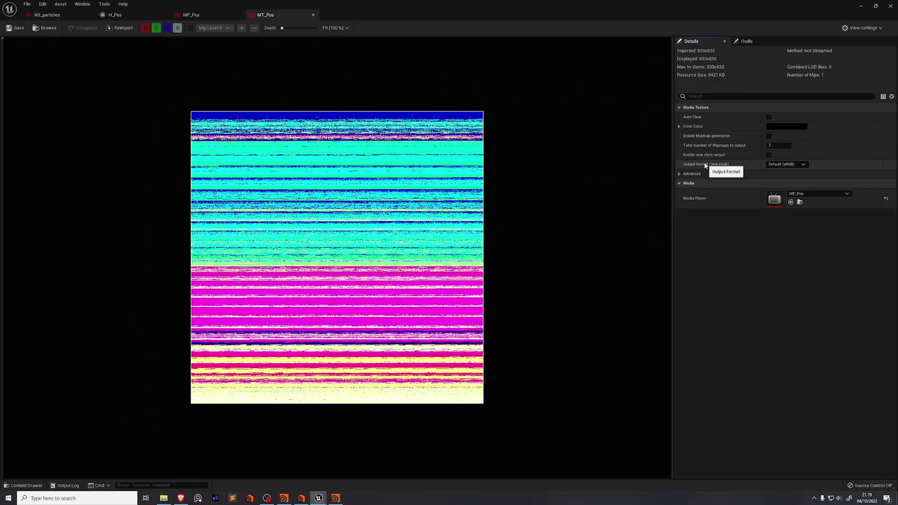
pyautogui.click(796, 165)
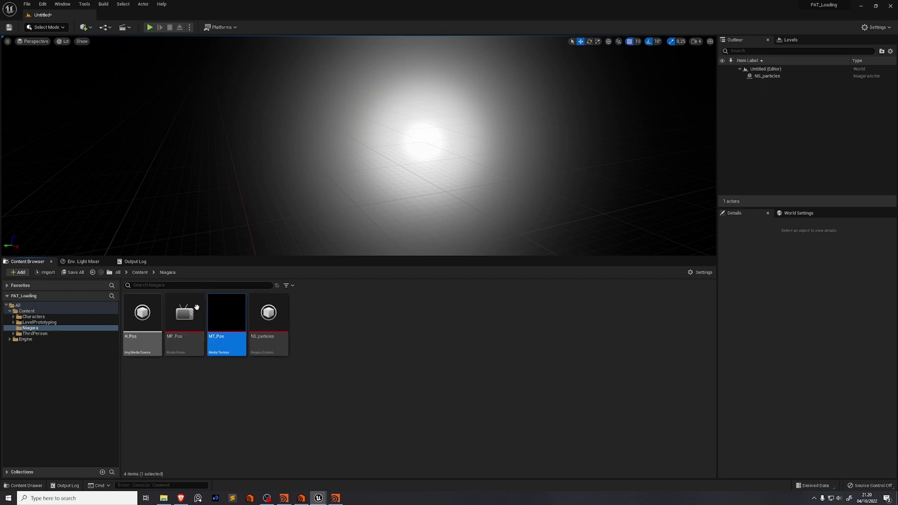
# Step: Add a level sequence to the level and save it as LS_SH0010_MySequence_01
pyautogui.moveTo(227, 319)
pyautogui.click(123, 28)
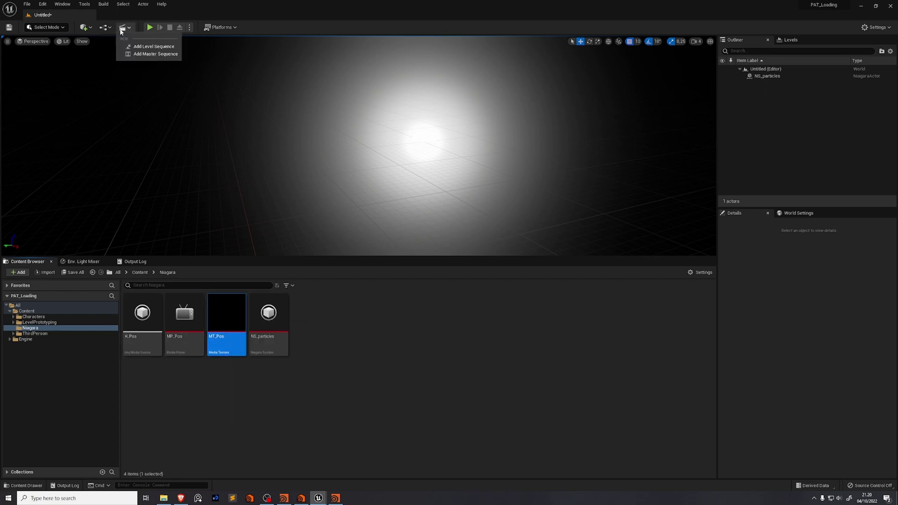
pyautogui.click(122, 28)
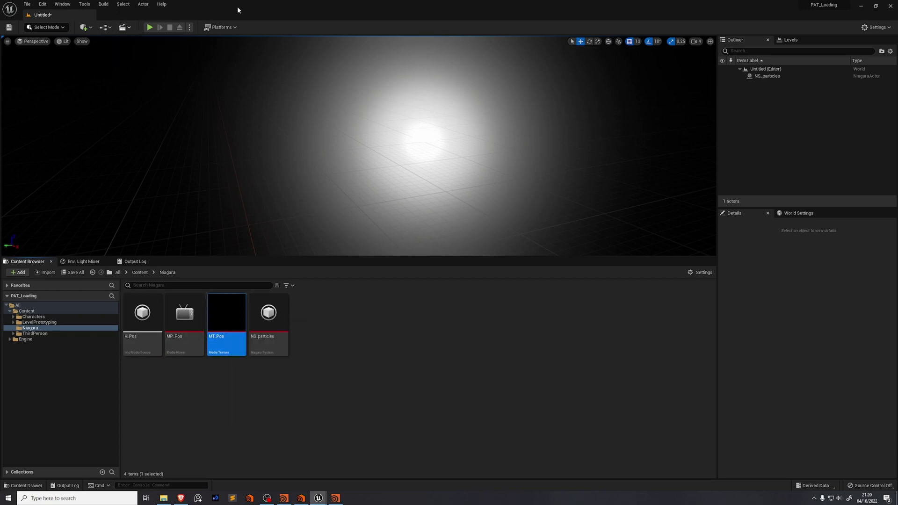
pyautogui.click(123, 28)
pyautogui.click(139, 46)
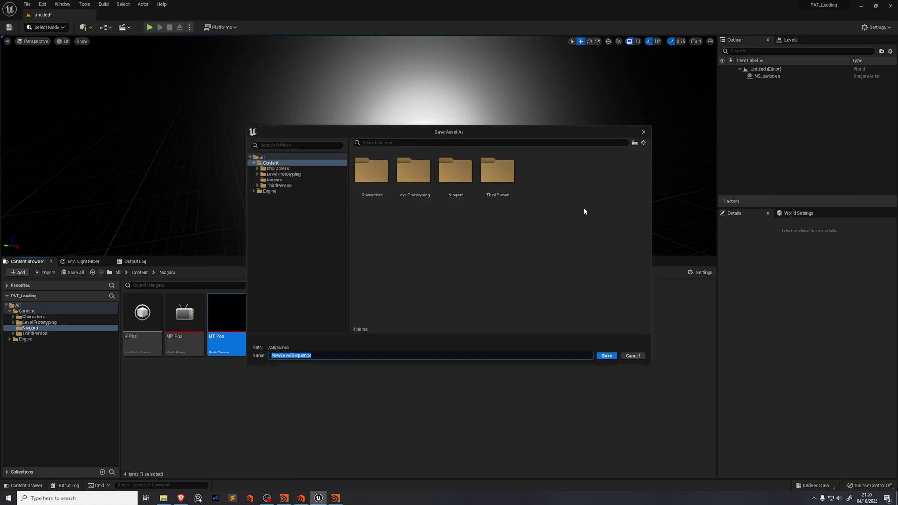
pyautogui.write('LS_SH0010_MySequence_01')
pyautogui.press('Return')
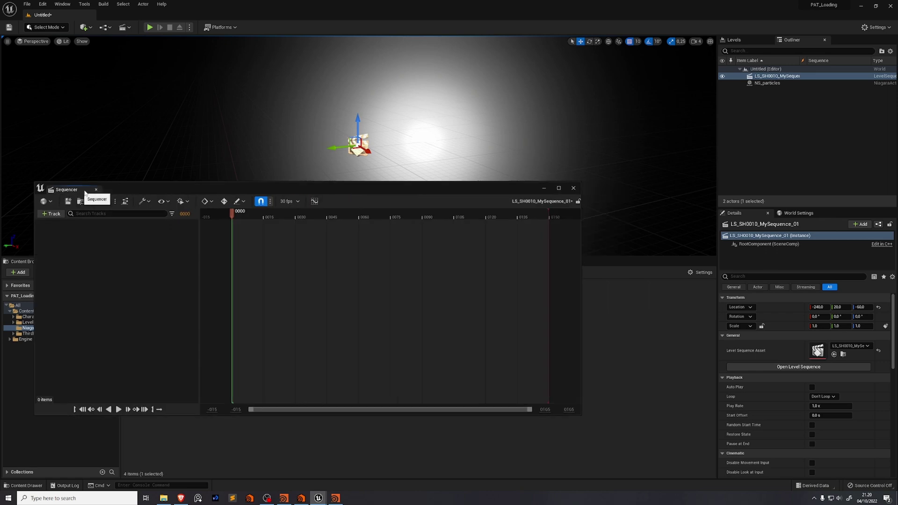
# Step: Add a media track to the sequence and place the H_Pos media source on it
pyautogui.moveTo(78, 195); pyautogui.dragTo(193, 173)
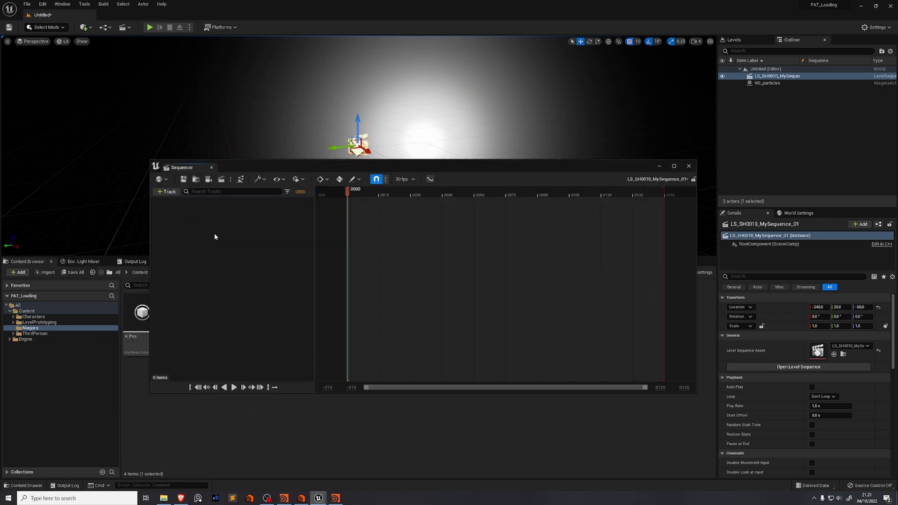
pyautogui.rightClick(221, 227)
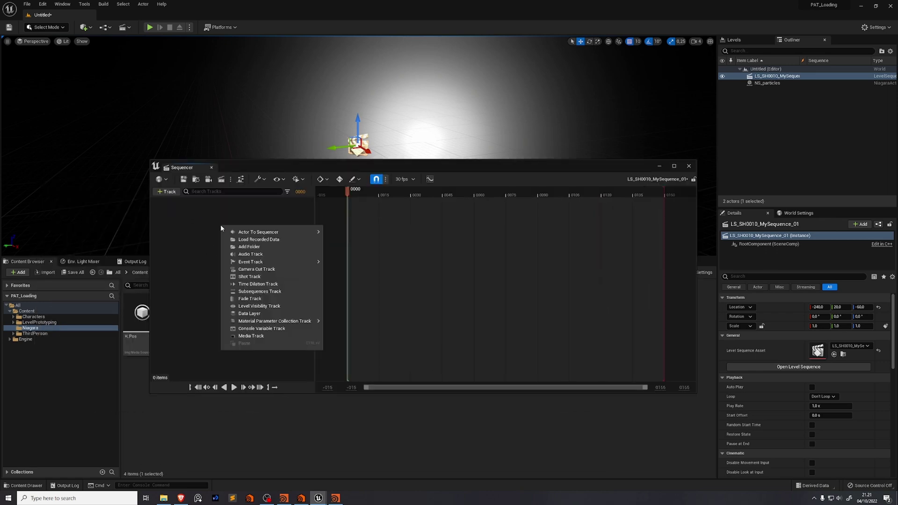
pyautogui.click(251, 335)
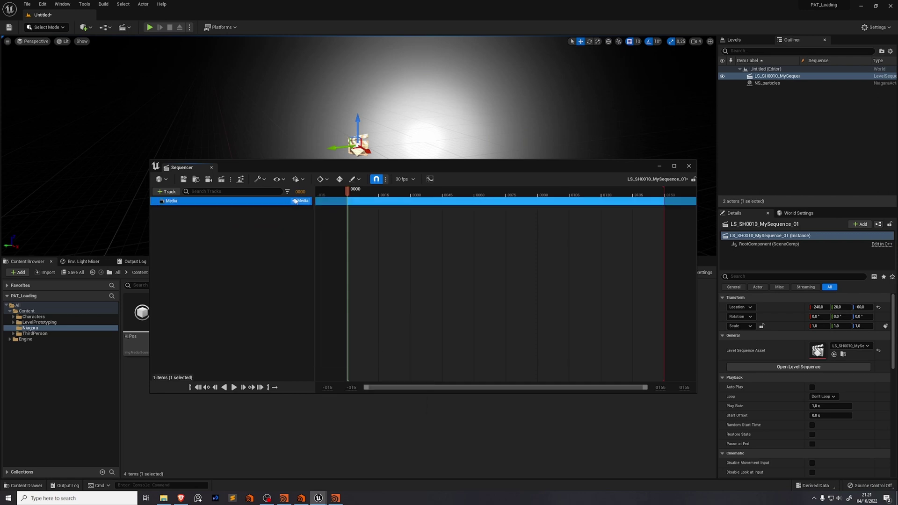
pyautogui.click(300, 202)
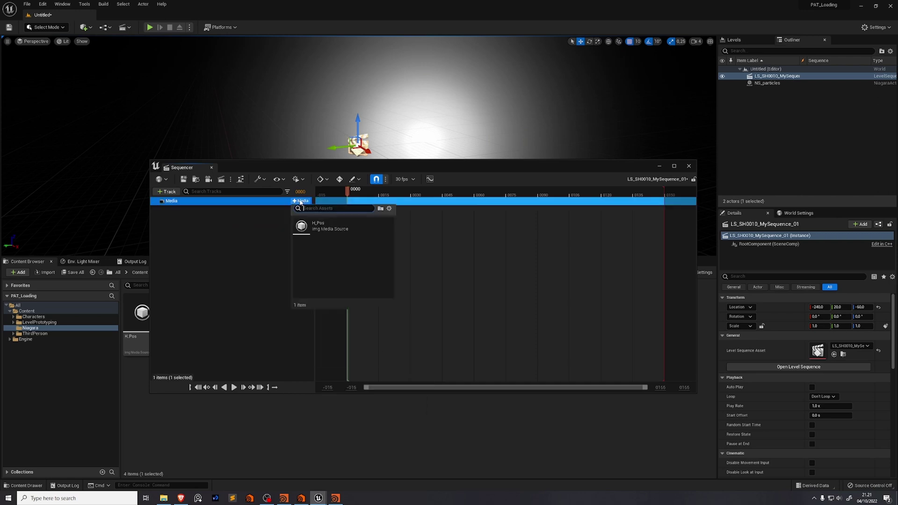
pyautogui.click(328, 230)
# Step: Set the sequence to 24 fps and extend the playback range to about frame 148
pyautogui.click(405, 180)
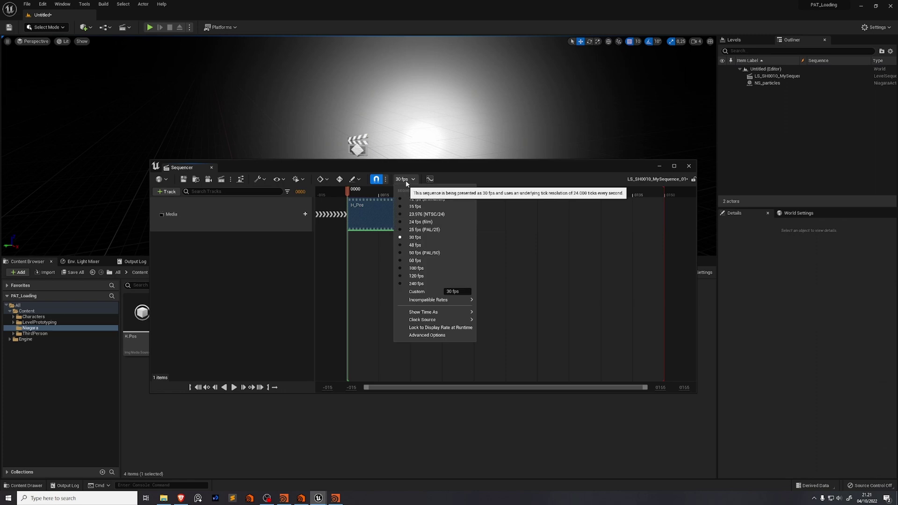
pyautogui.click(424, 215)
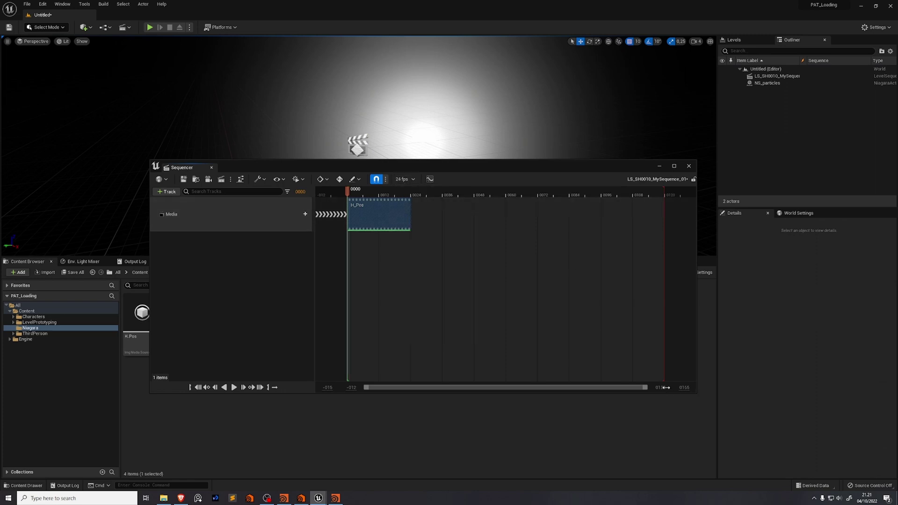
pyautogui.moveTo(665, 388); pyautogui.dragTo(680, 387)
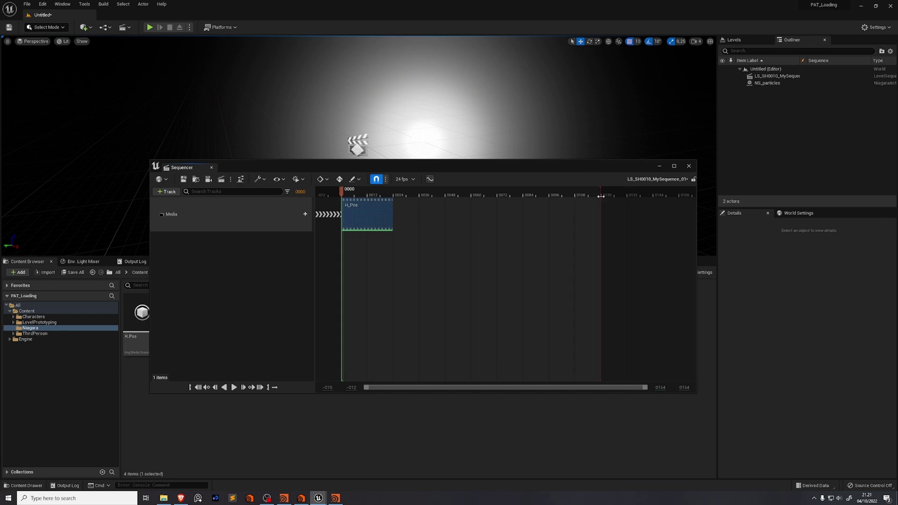
pyautogui.moveTo(601, 196); pyautogui.dragTo(665, 210)
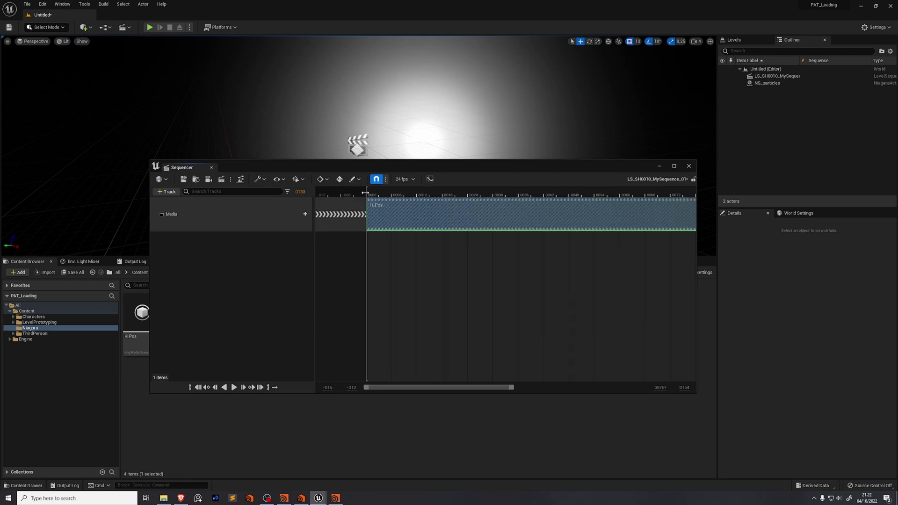
# Step: Move the start of the playback range and the H_Pos section to frame 1
pyautogui.click(365, 192)
pyautogui.keyDown('ctrl'); pyautogui.scroll(2, 370, 194); pyautogui.keyUp('ctrl')
pyautogui.moveTo(372, 194); pyautogui.dragTo(381, 195)
pyautogui.keyDown('ctrl'); pyautogui.scroll(-5, 381, 196); pyautogui.keyUp('ctrl')
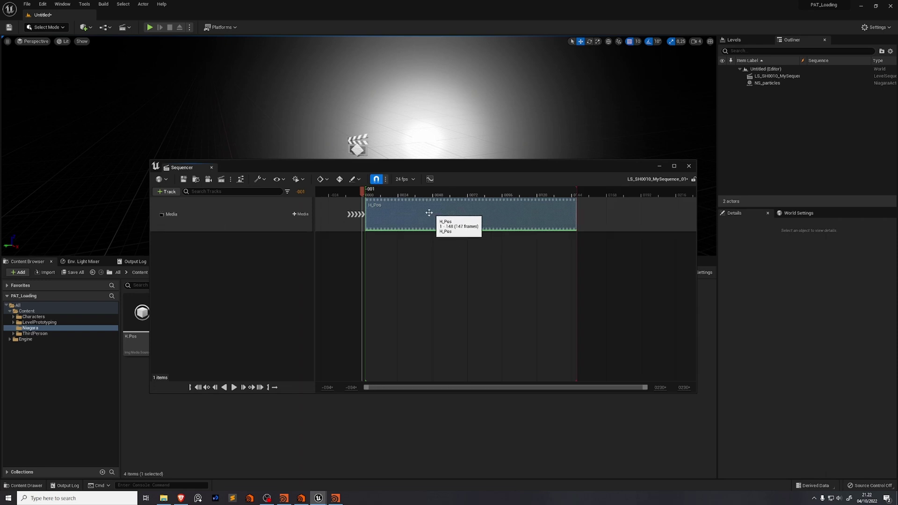
# Step: Set the H_Pos section's Start Frame Offset to 0 and open its Media Texture choices
pyautogui.rightClick(464, 211)
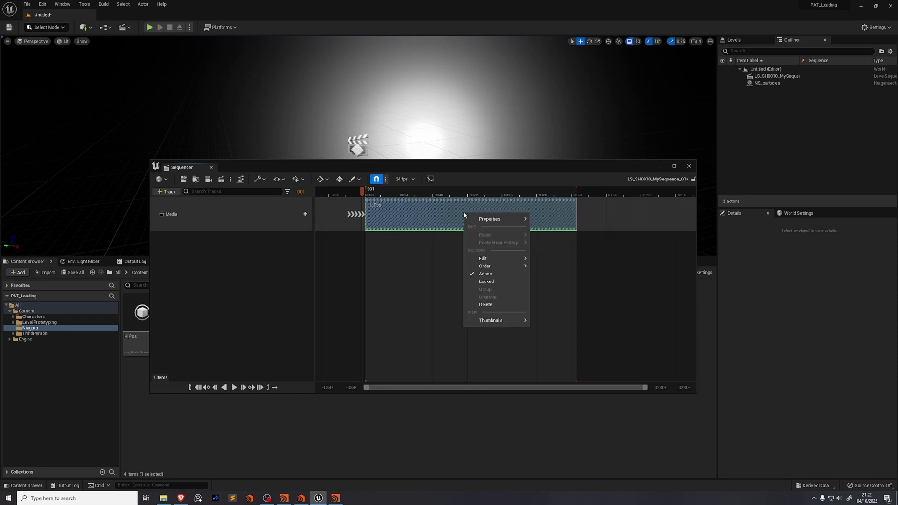
pyautogui.moveTo(484, 221)
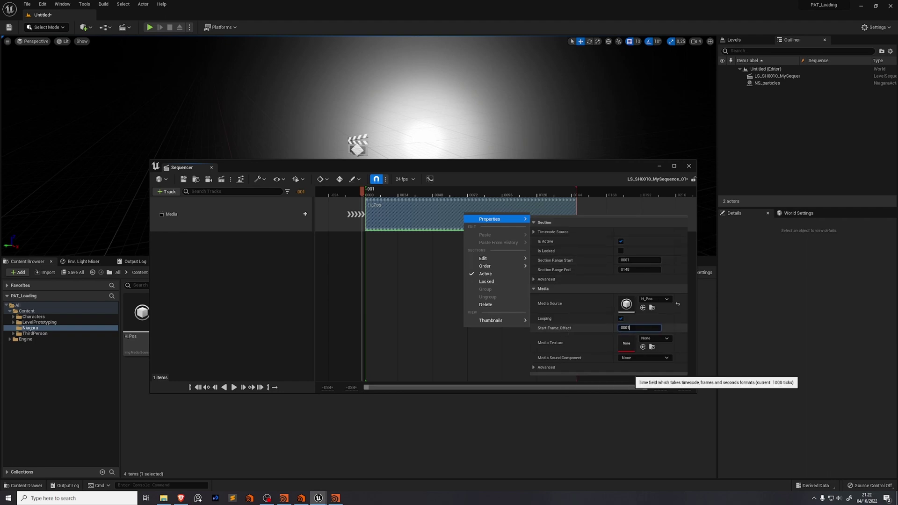
pyautogui.click(629, 329)
pyautogui.write('0')
pyautogui.press('Tab')
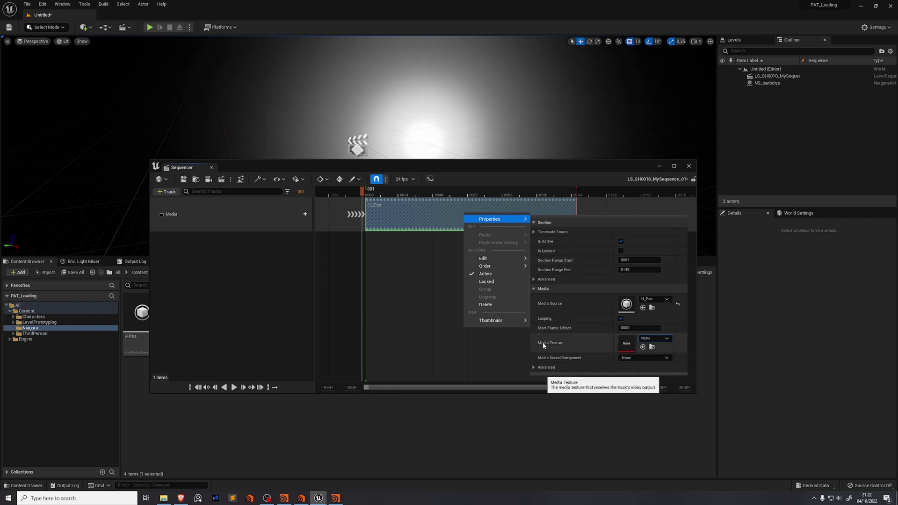
pyautogui.click(659, 341)
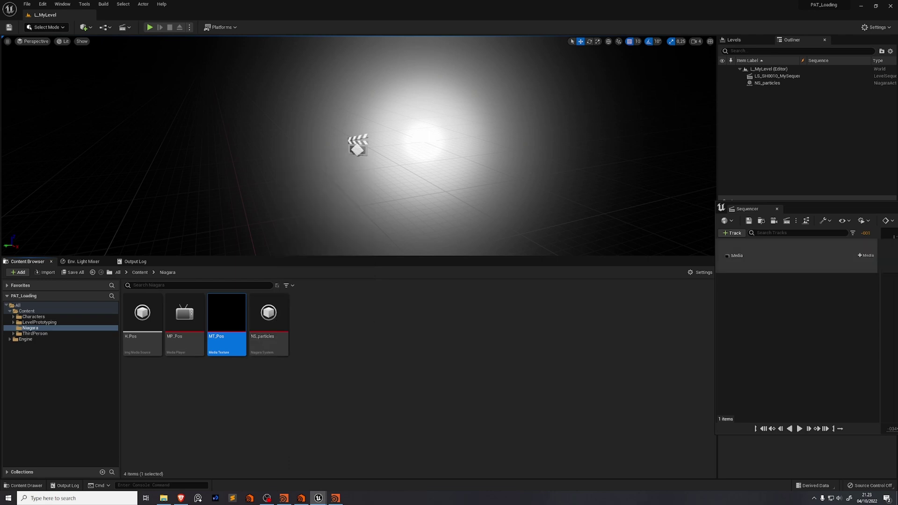
# Step: In NS_particles, assign MT_Pos as the position texture of the Apply Texture Data module
pyautogui.moveTo(748, 208); pyautogui.dragTo(443, 308)
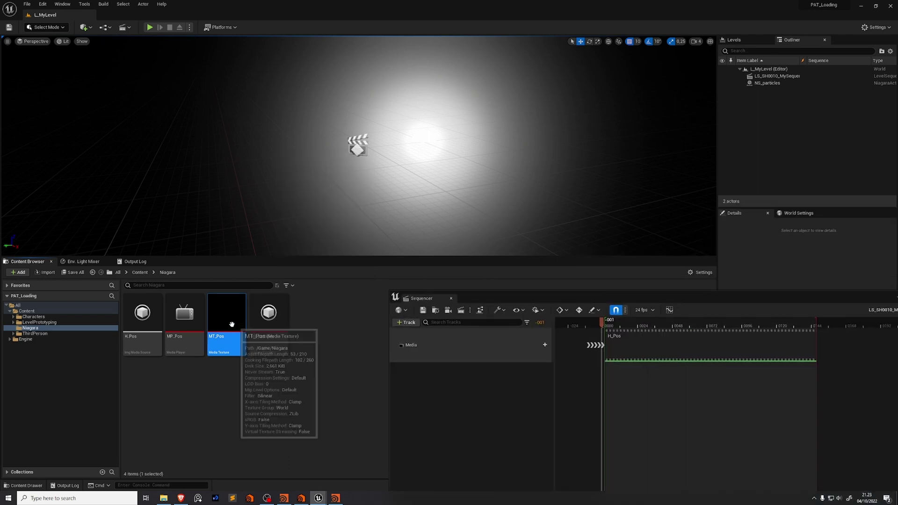
pyautogui.doubleClick(278, 312)
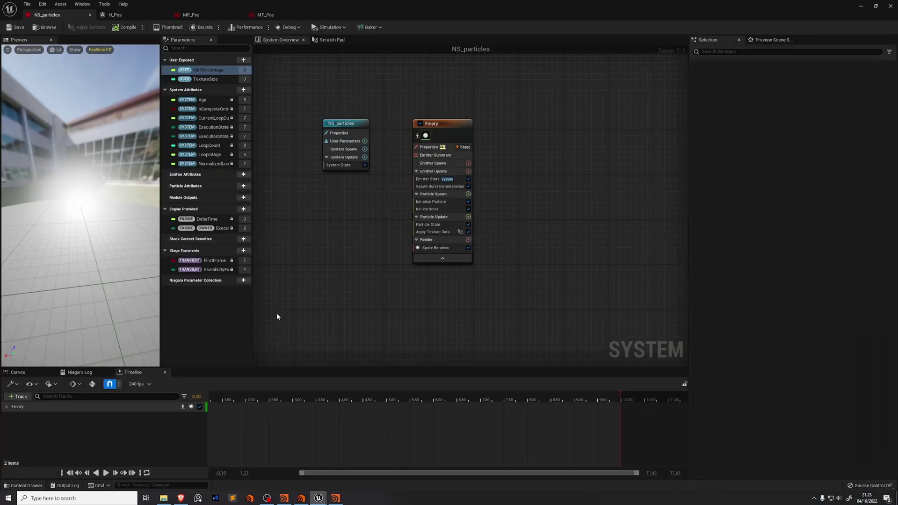
pyautogui.click(444, 233)
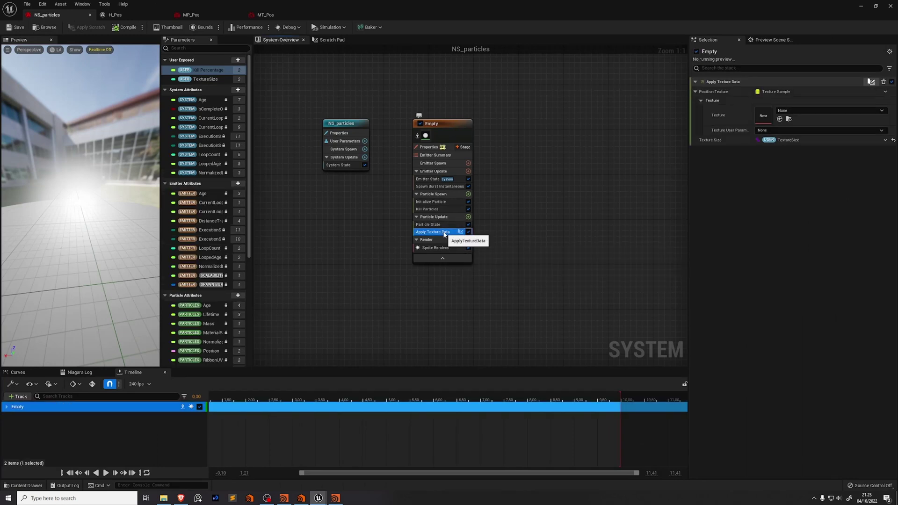
pyautogui.click(823, 111)
pyautogui.write('MT_Pos')
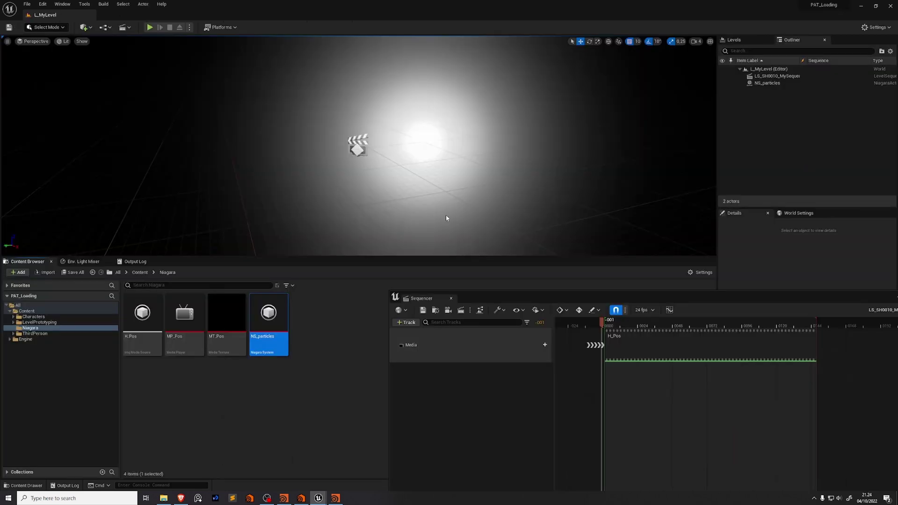
# Step: Add the NS_particles actor to the sequence and give its NiagaraComponent0 a Niagara System Life Cycle track
pyautogui.click(324, 328)
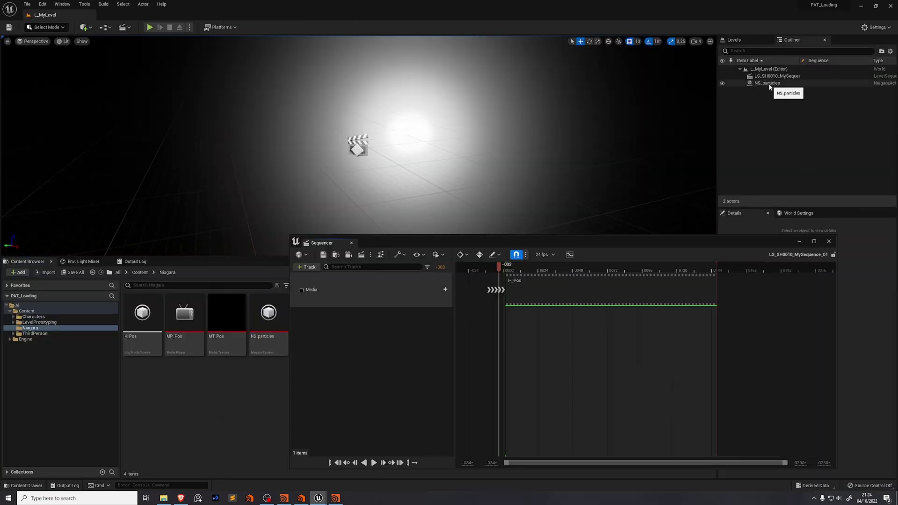
pyautogui.moveTo(769, 86); pyautogui.dragTo(395, 329)
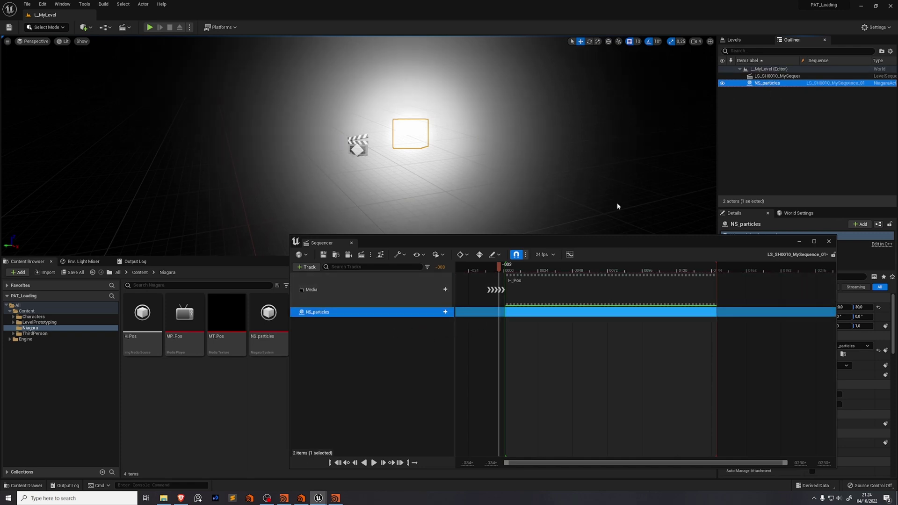
pyautogui.click(440, 312)
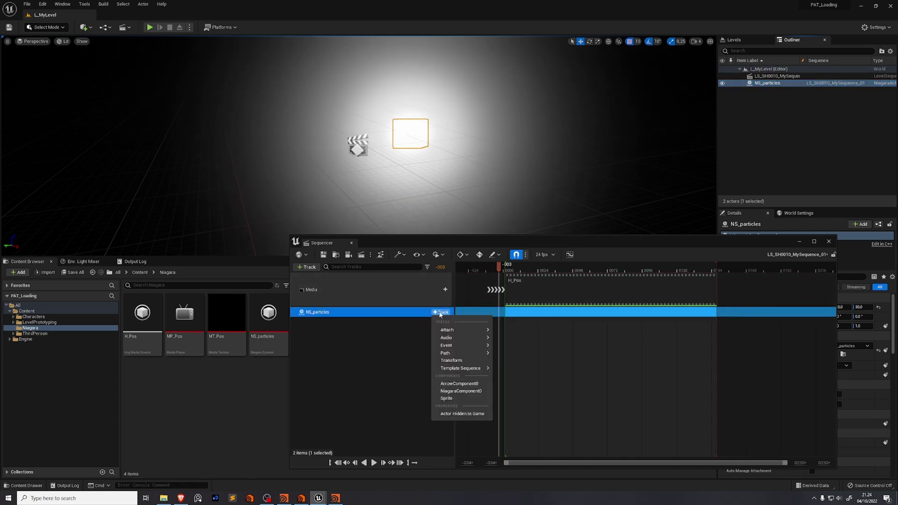
pyautogui.click(461, 391)
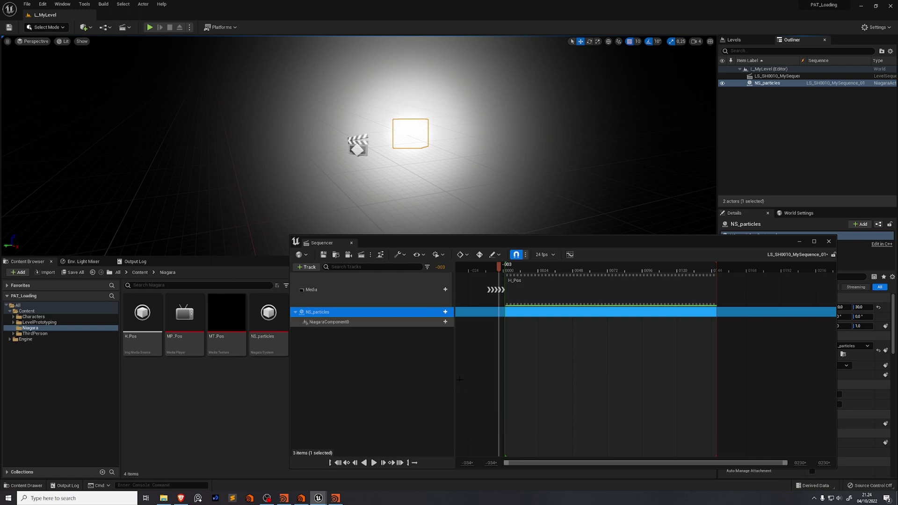
pyautogui.click(440, 322)
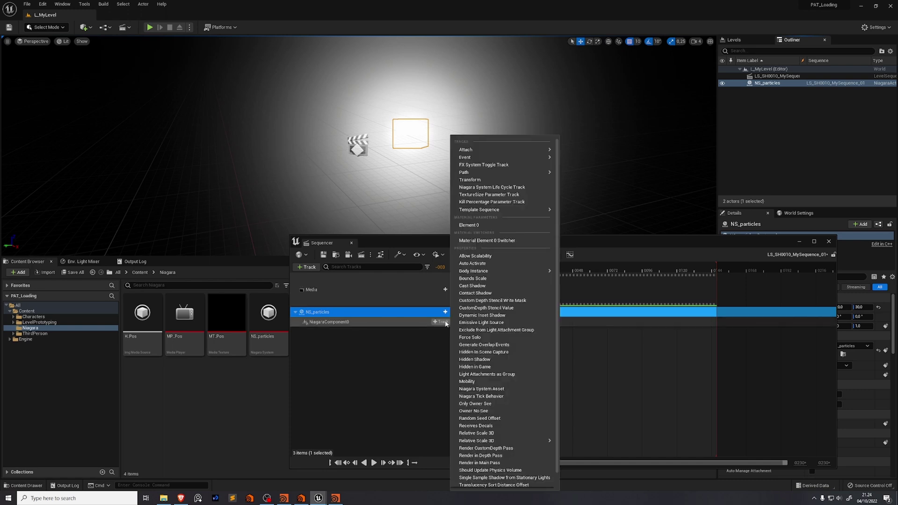
pyautogui.click(515, 188)
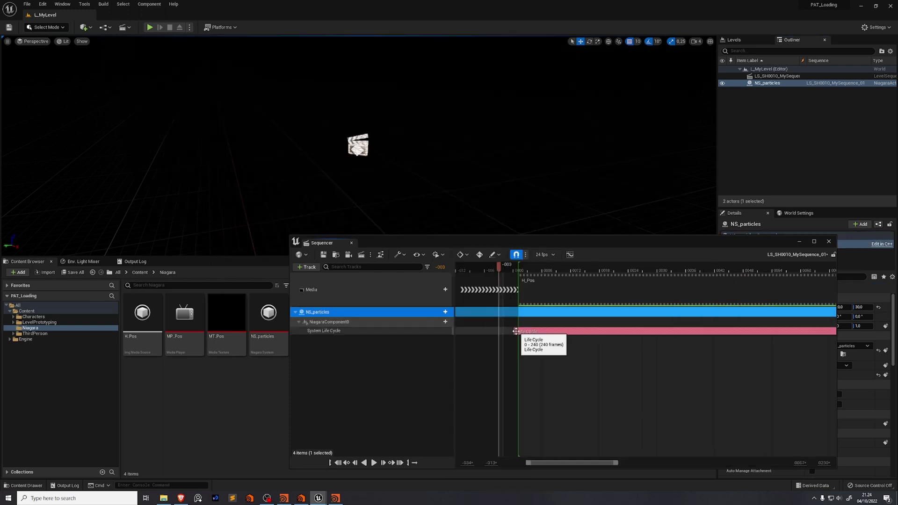
# Step: Adjust the properties of the System Life Cycle section and scrub through the sequence to check the particle playback
pyautogui.keyDown('ctrl'); pyautogui.scroll(-3, 549, 338); pyautogui.keyUp('ctrl')
pyautogui.rightClick(559, 332)
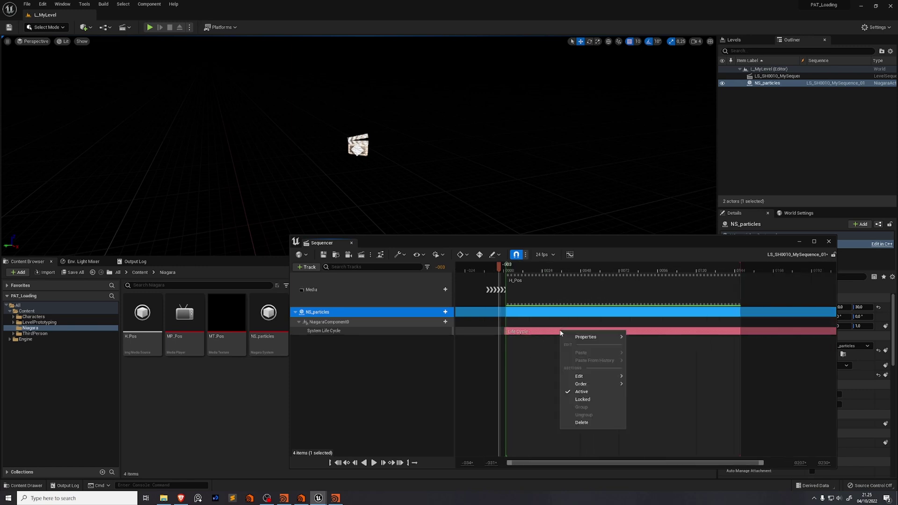
pyautogui.moveTo(585, 336)
pyautogui.click(710, 444)
pyautogui.click(716, 461)
pyautogui.moveTo(551, 272); pyautogui.dragTo(654, 283)
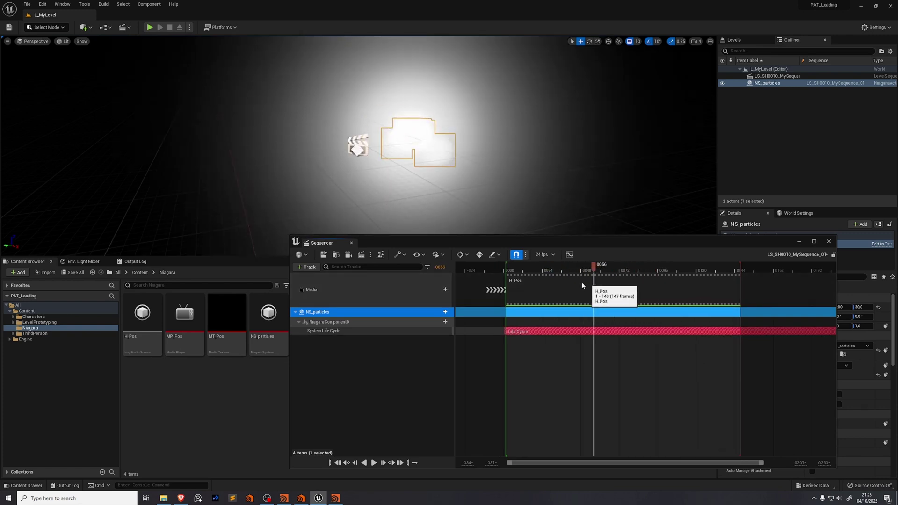
pyautogui.moveTo(577, 285); pyautogui.dragTo(662, 271)
# Step: In NS_particles, delete the Empty emitter's Sprite Renderer and add a Mesh Renderer in its place
pyautogui.doubleClick(268, 313)
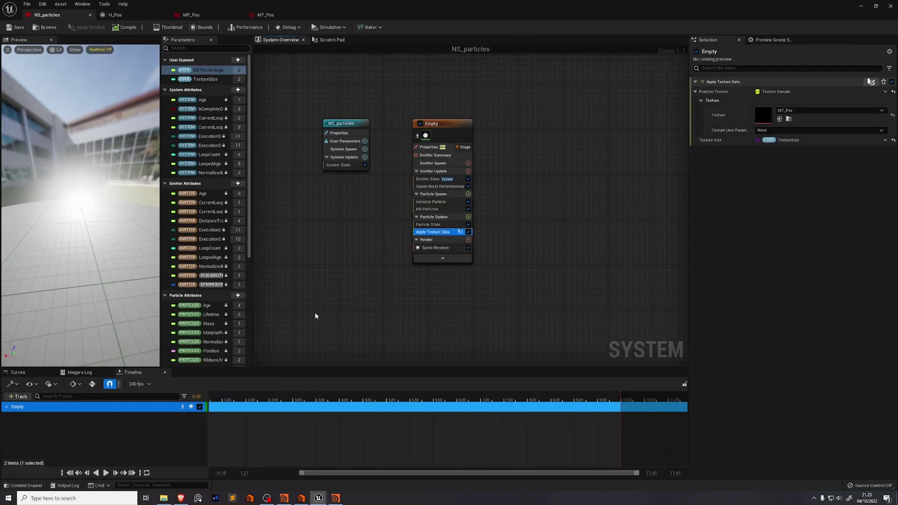
pyautogui.click(448, 248)
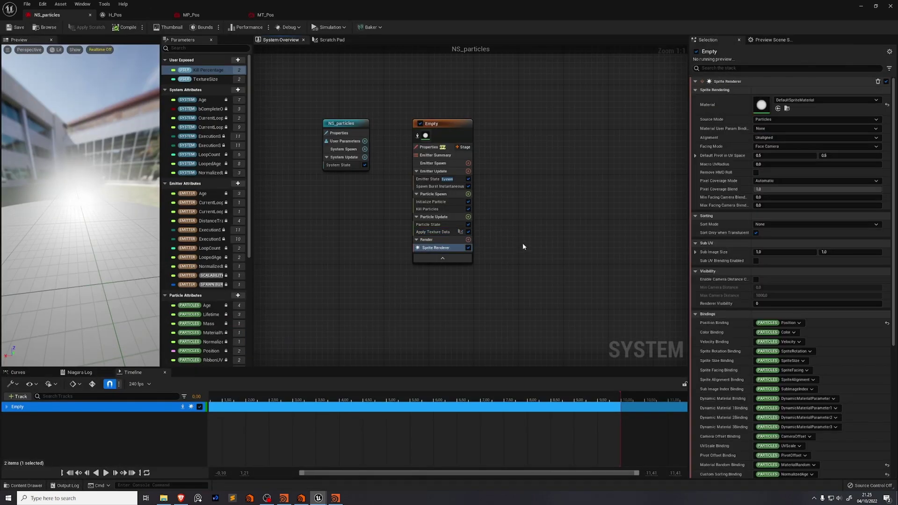
pyautogui.press('Delete')
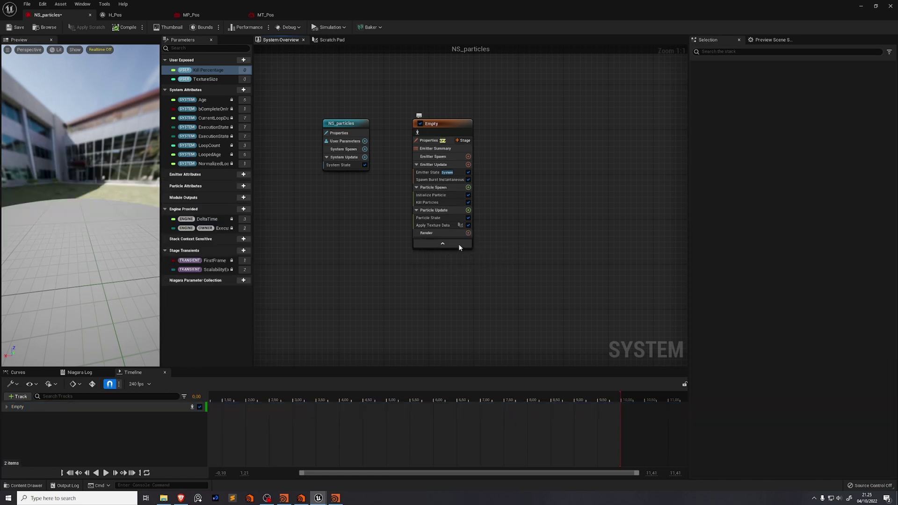
pyautogui.click(468, 233)
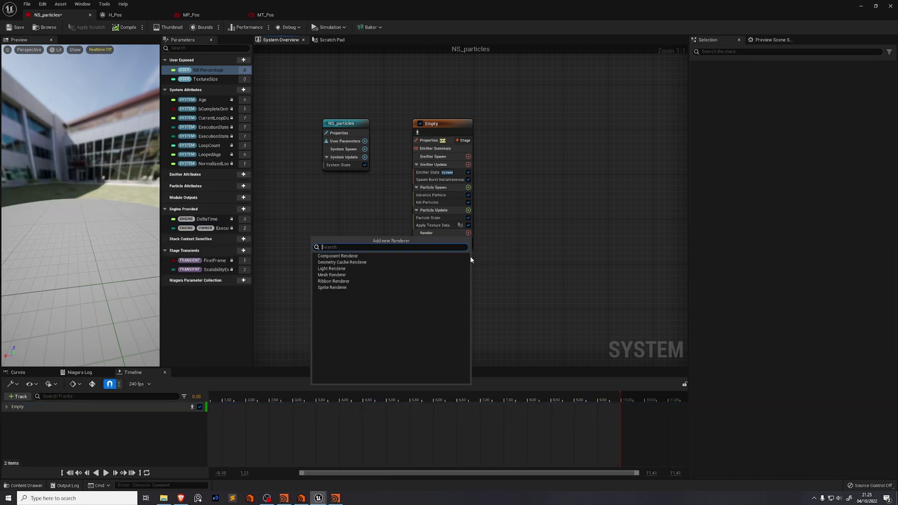
pyautogui.click(330, 275)
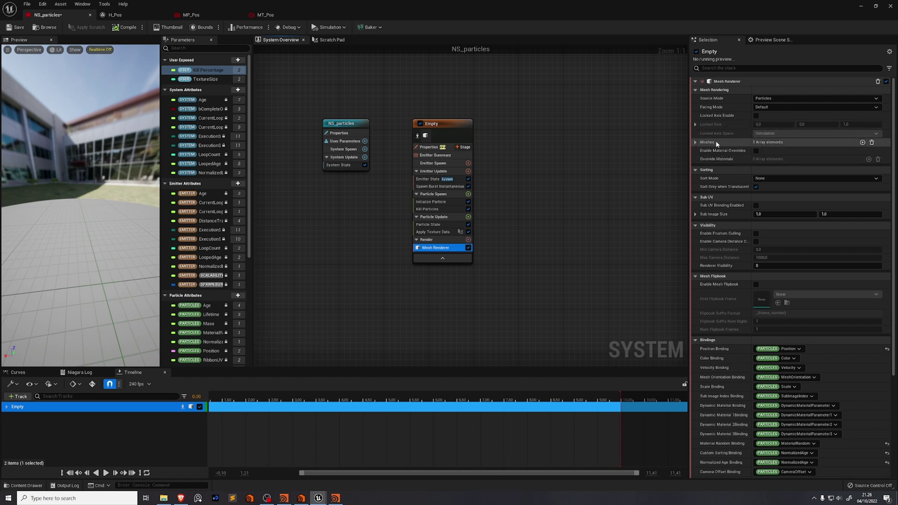
# Step: Assign the Engine BasicShapes Sphere static mesh to the first mesh entry of the Mesh Renderer
pyautogui.click(695, 143)
pyautogui.click(784, 152)
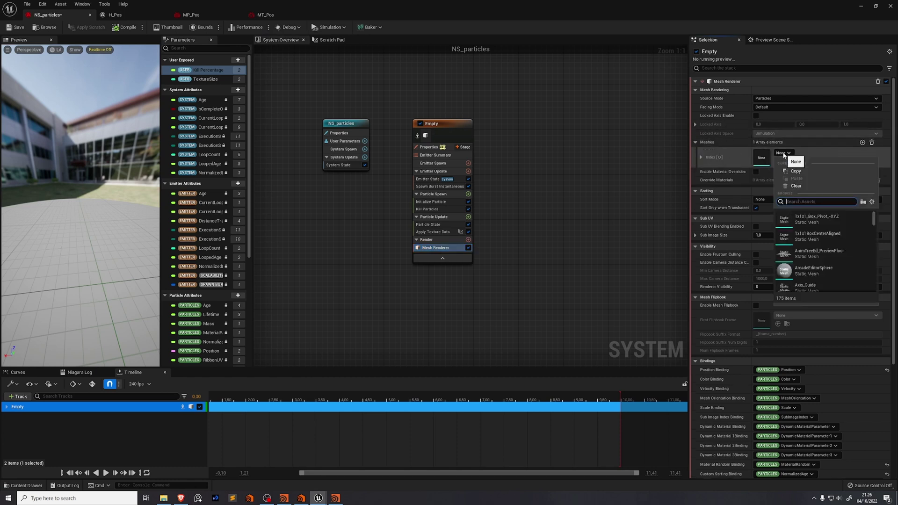
pyautogui.write('sphere')
pyautogui.moveTo(811, 237)
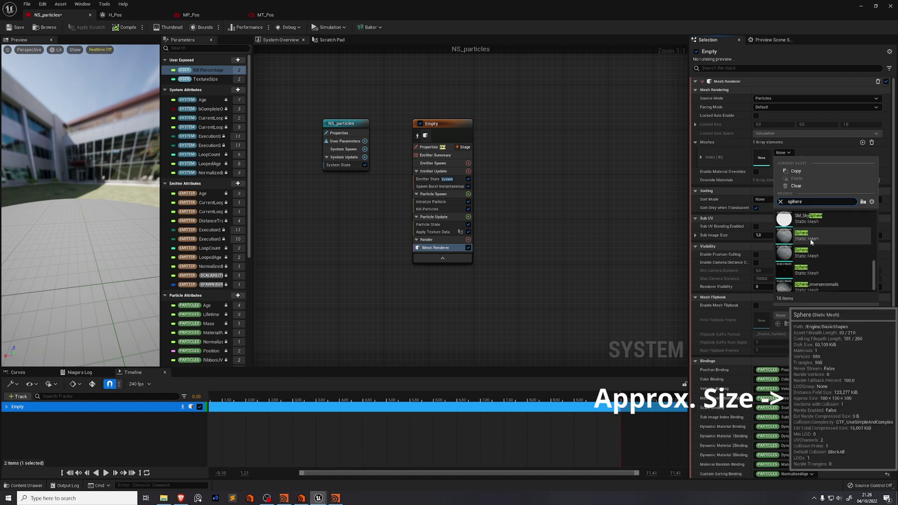
pyautogui.click(810, 238)
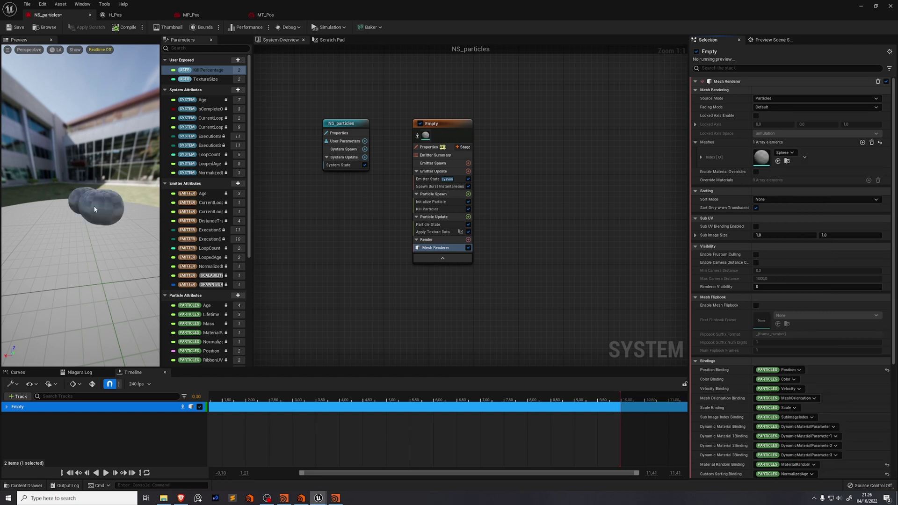
# Step: In the Initialize Particle module, set the Mesh Scale Mode to Uniform
pyautogui.click(431, 201)
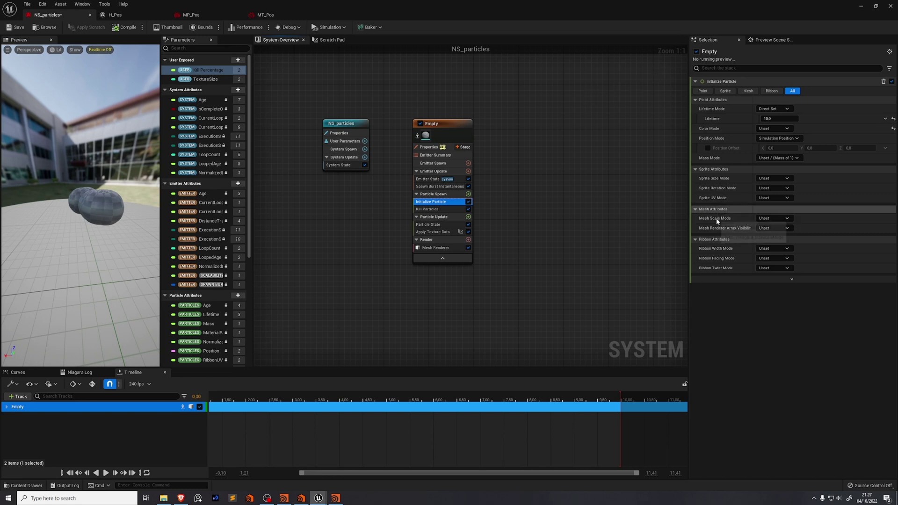
pyautogui.click(779, 219)
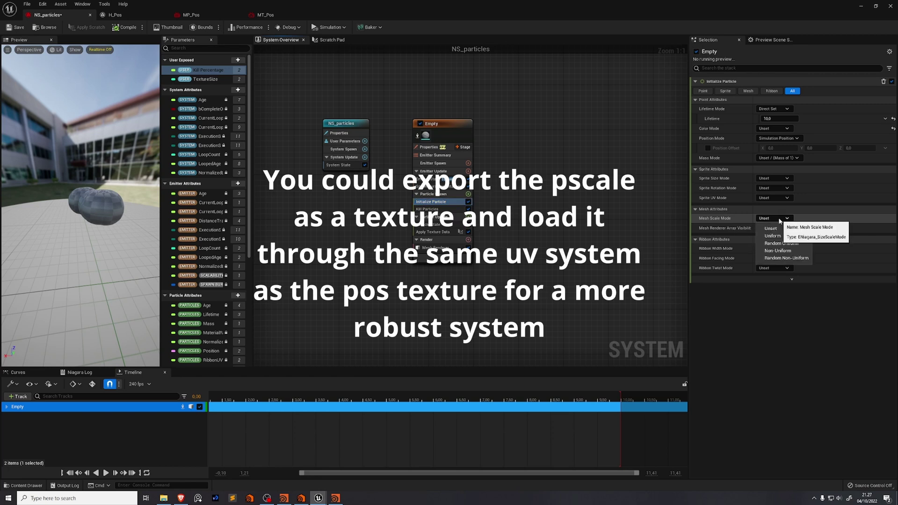
pyautogui.click(773, 236)
# Step: Switch to Houdini and filter the Geometry Spreadsheet of OUT_PTS by the pscale attribute to check the particle size
pyautogui.click(334, 496)
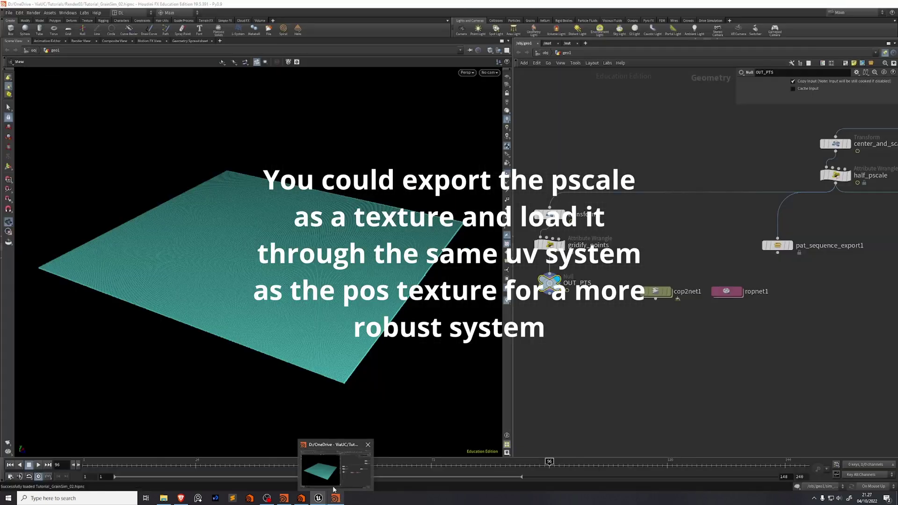
pyautogui.click(186, 41)
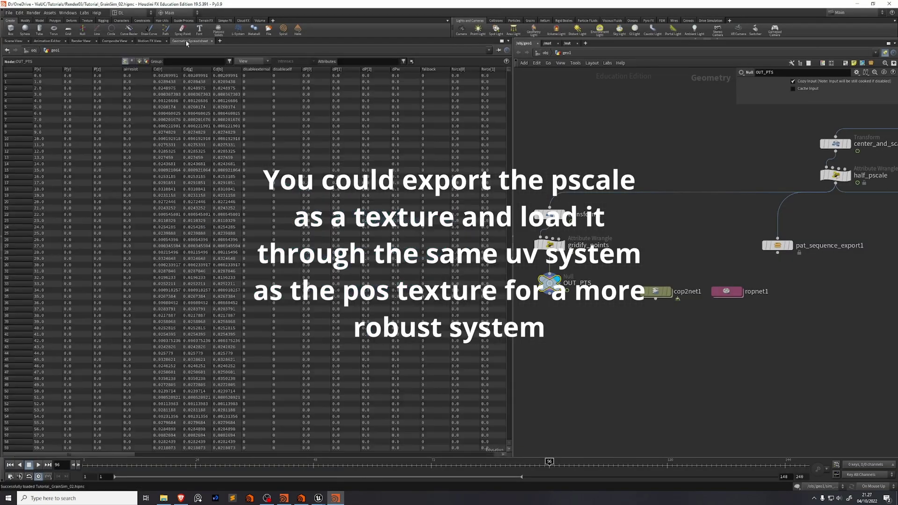
pyautogui.click(369, 61)
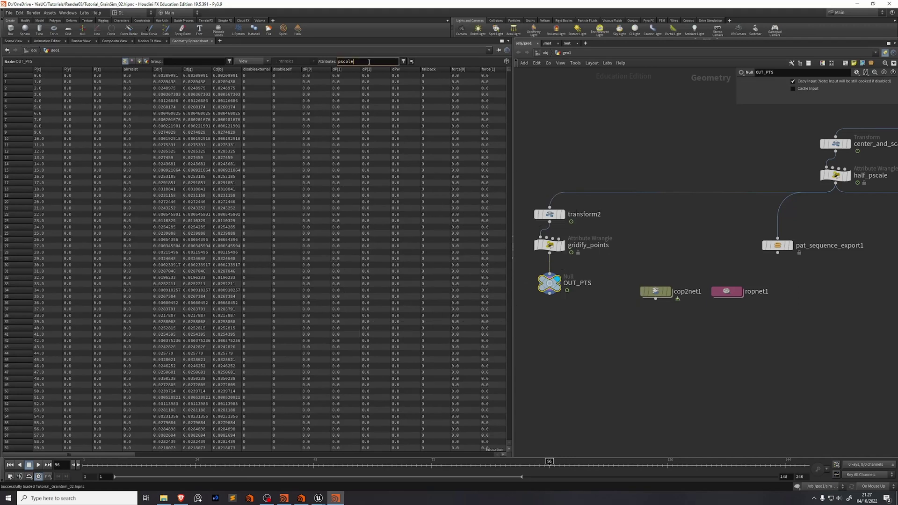
pyautogui.write('pscale')
pyautogui.press('Return')
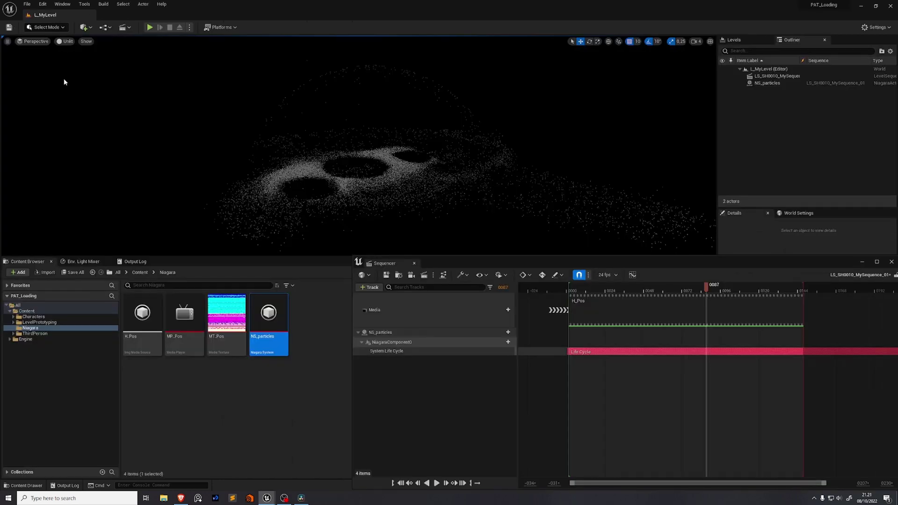
# Step: View the level in Unlit mode and play the sequence from frame 10 to examine the particle motion
pyautogui.click(64, 41)
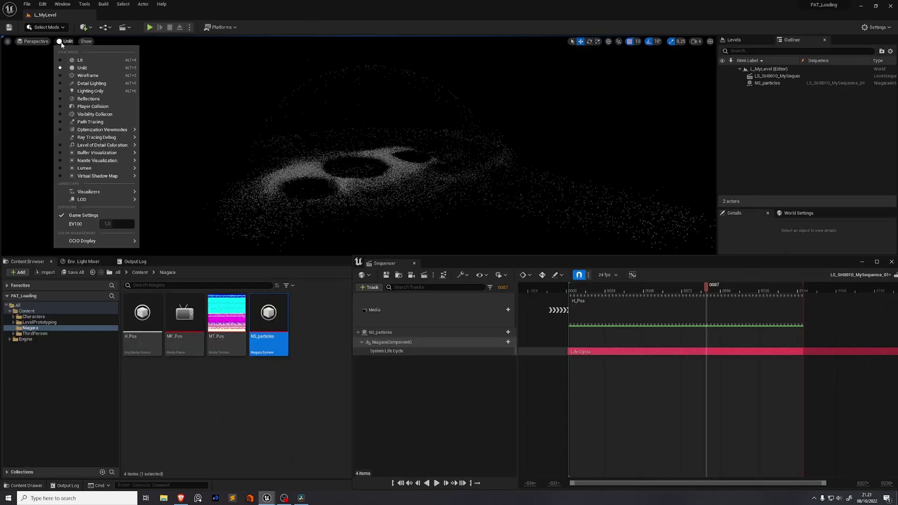
pyautogui.click(78, 68)
pyautogui.moveTo(355, 159); pyautogui.dragTo(343, 149, button='right')
pyautogui.click(581, 290)
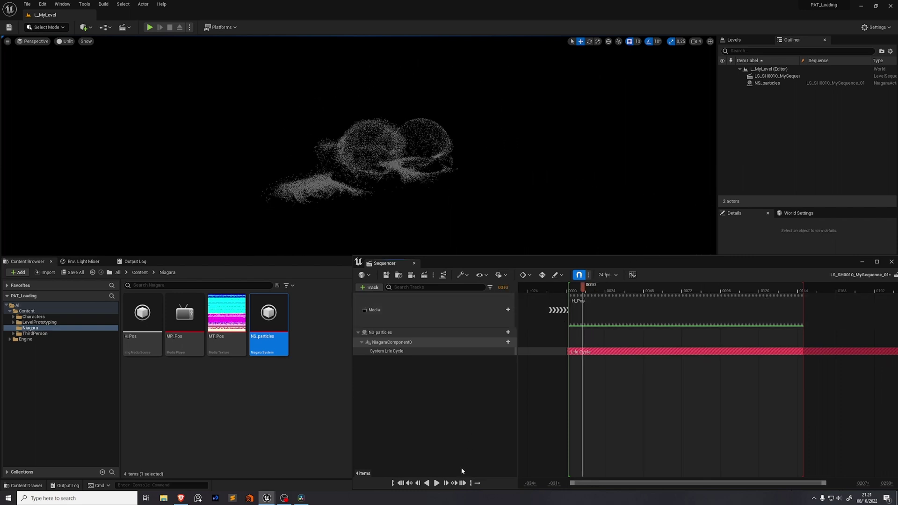
pyautogui.click(436, 483)
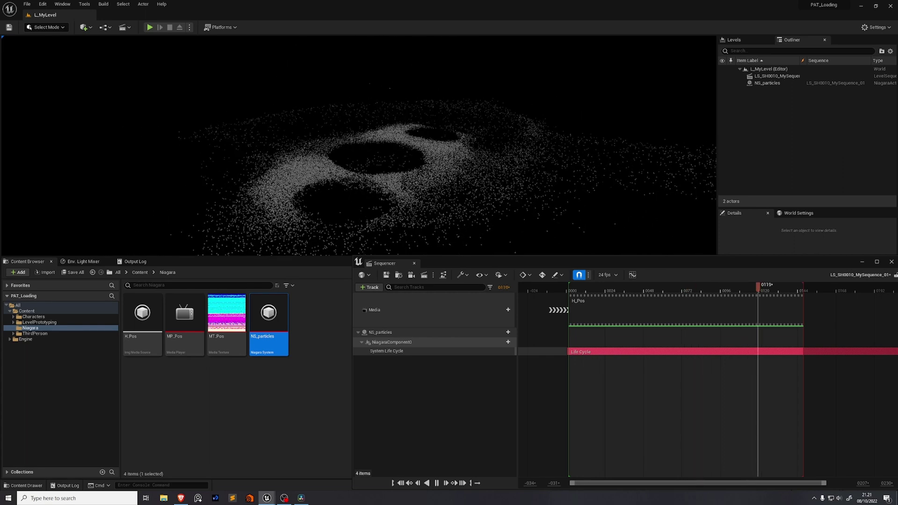
pyautogui.press('space')
pyautogui.moveTo(359, 145); pyautogui.dragTo(341, 139, button='right')
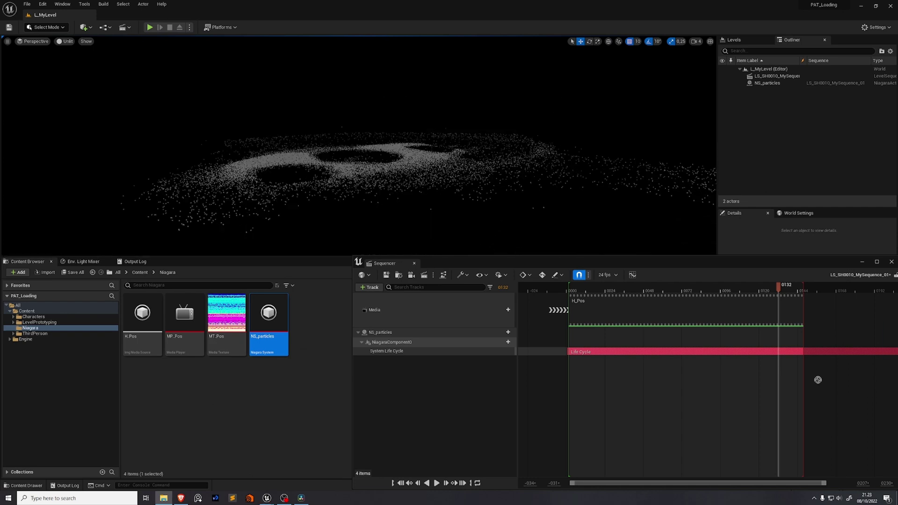
# Step: Import balloons.abc as a Geometry Cache into the Niagara folder and place it in the level at location 0, 0, 0
pyautogui.moveTo(710, 405); pyautogui.dragTo(315, 379)
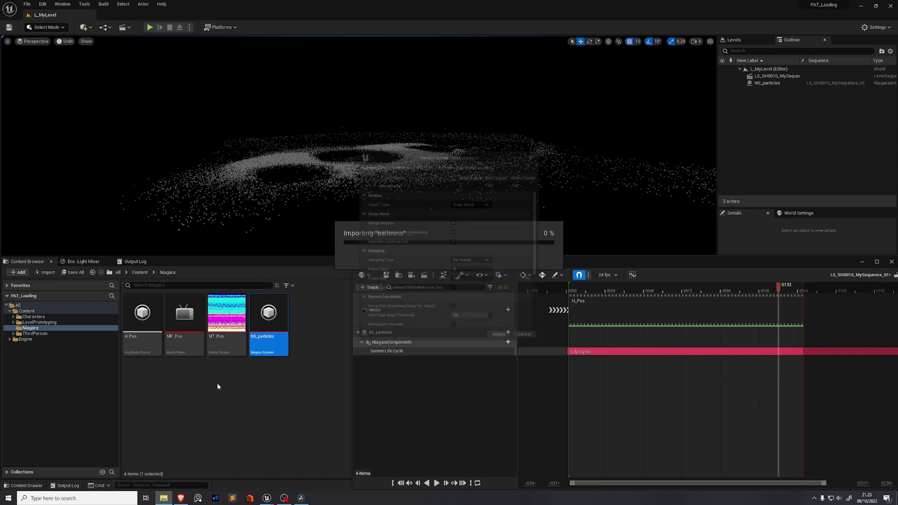
pyautogui.click(470, 203)
pyautogui.click(468, 217)
pyautogui.scroll(-5, 418, 233)
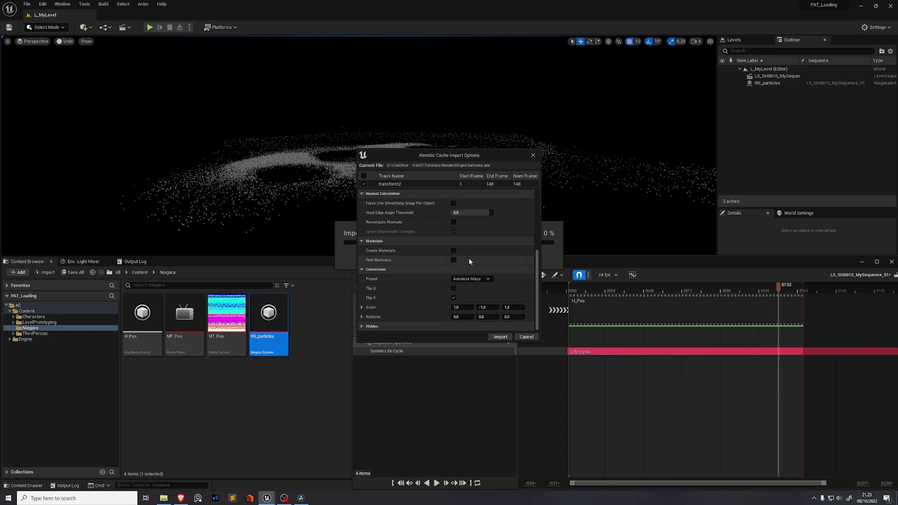
pyautogui.click(500, 337)
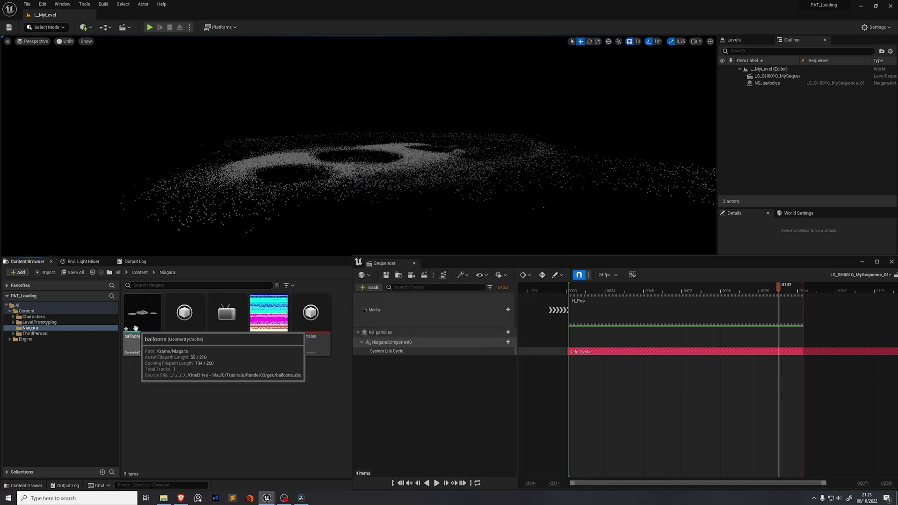
pyautogui.moveTo(132, 330); pyautogui.dragTo(382, 177)
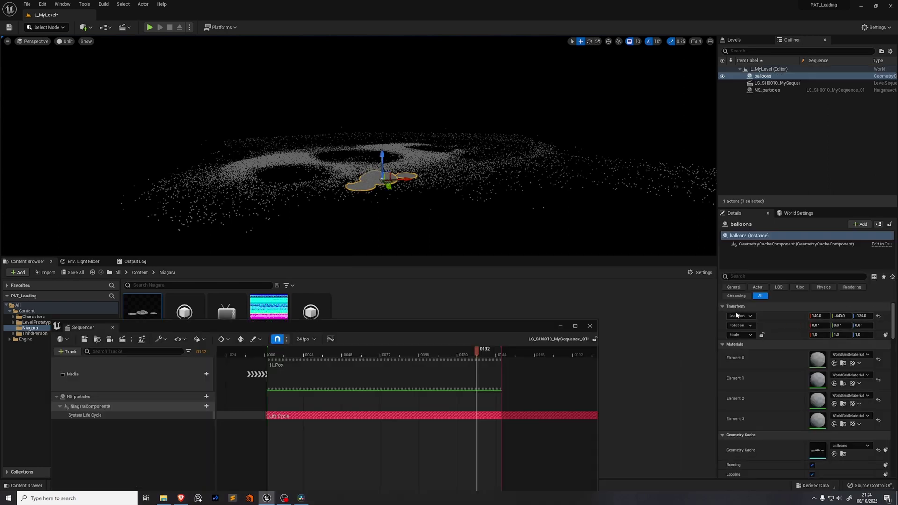
pyautogui.click(877, 318)
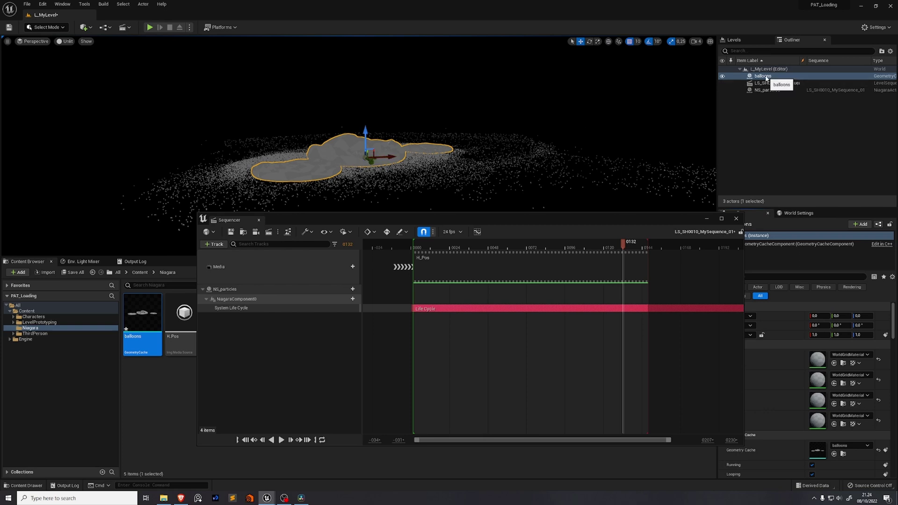
# Step: Add the balloons actor to the sequence with a Geometry Cache track
pyautogui.moveTo(766, 79); pyautogui.dragTo(257, 349)
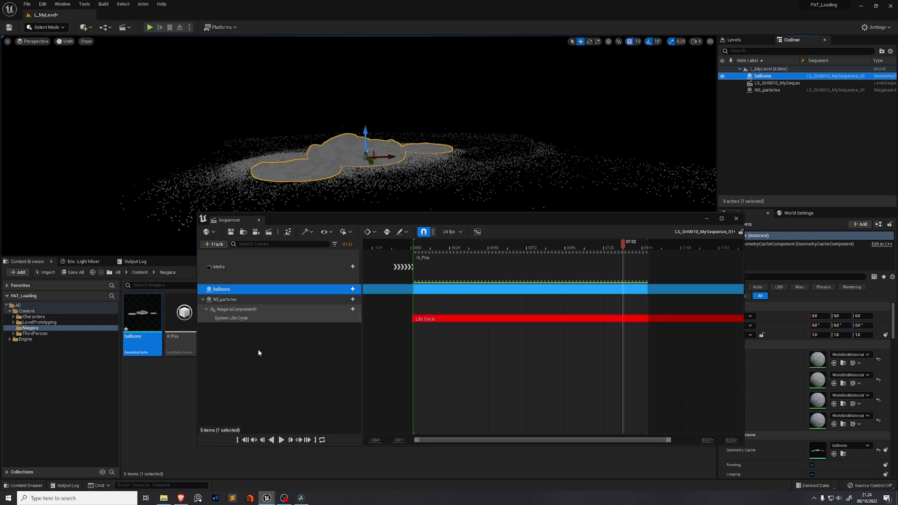
pyautogui.click(349, 289)
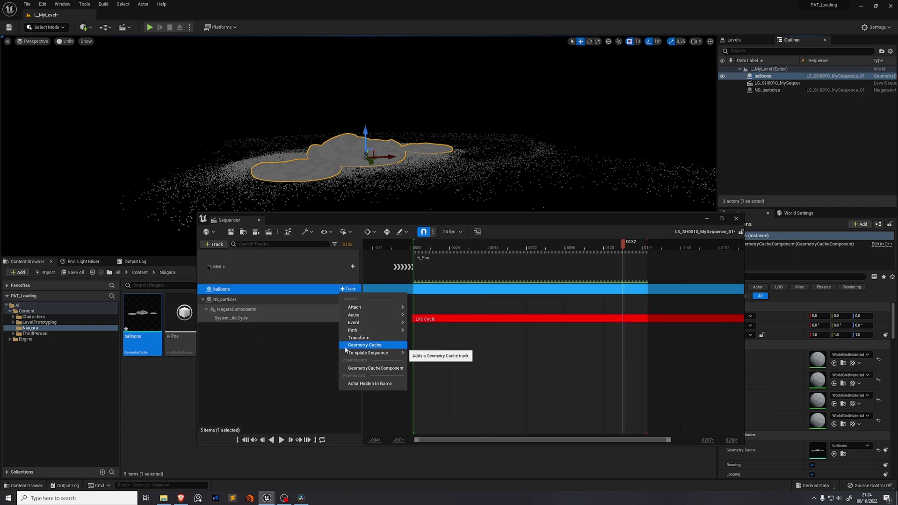
pyautogui.click(367, 345)
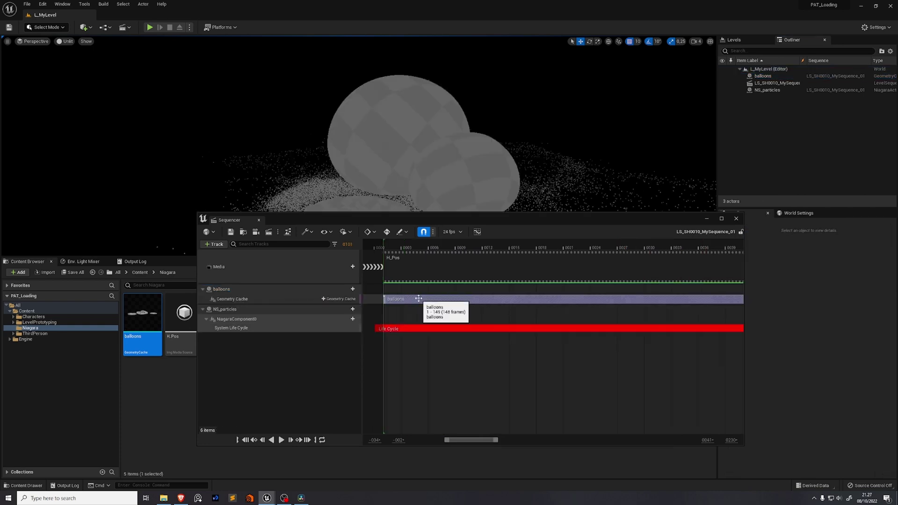
pyautogui.click(423, 300)
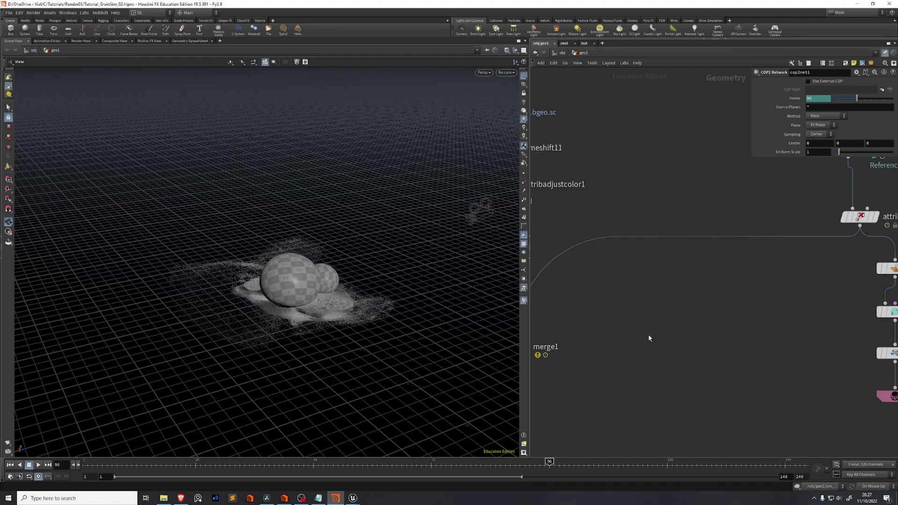
# Step: Switch to Houdini, review the balloons Alembic output chain, and display OUT_PTS to examine the gridded points beside the cop2net1 and ropnet1 nodes
pyautogui.moveTo(684, 340); pyautogui.dragTo(578, 331, button='middle')
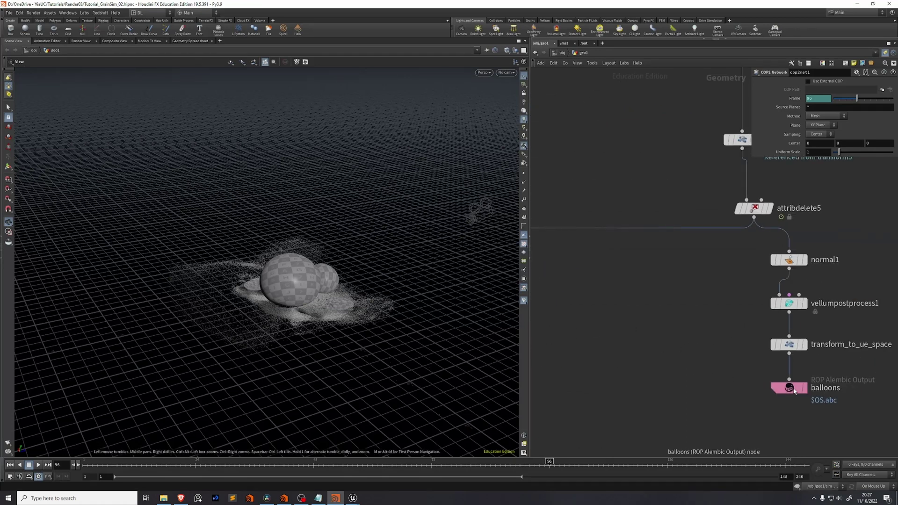
pyautogui.moveTo(615, 356); pyautogui.dragTo(776, 357, button='middle')
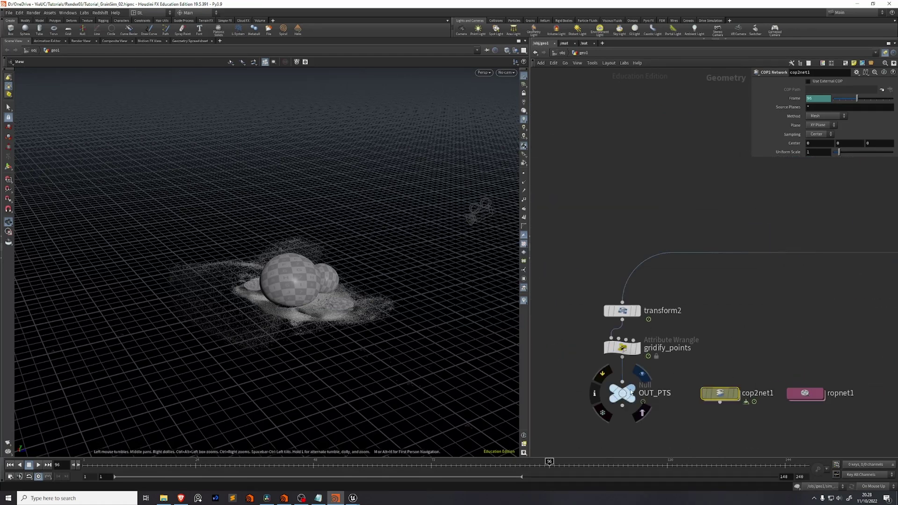
pyautogui.click(642, 375)
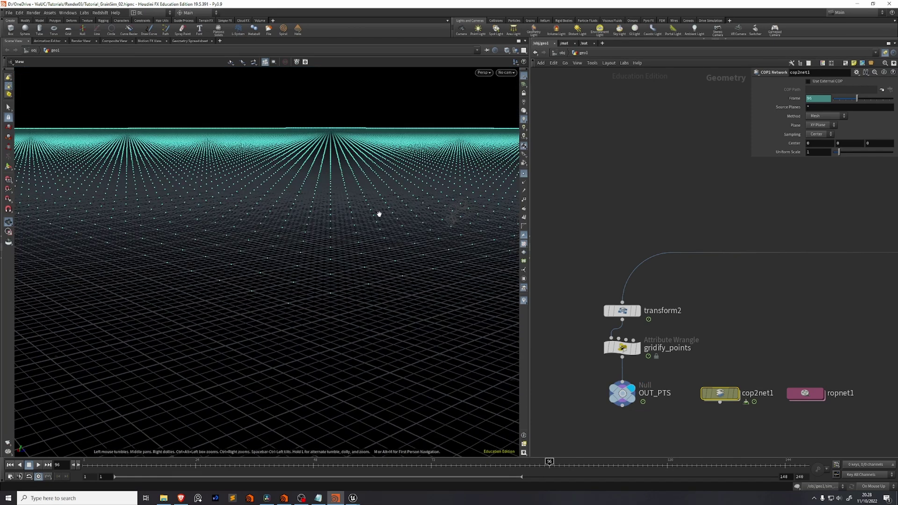
pyautogui.moveTo(379, 215); pyautogui.dragTo(337, 122)
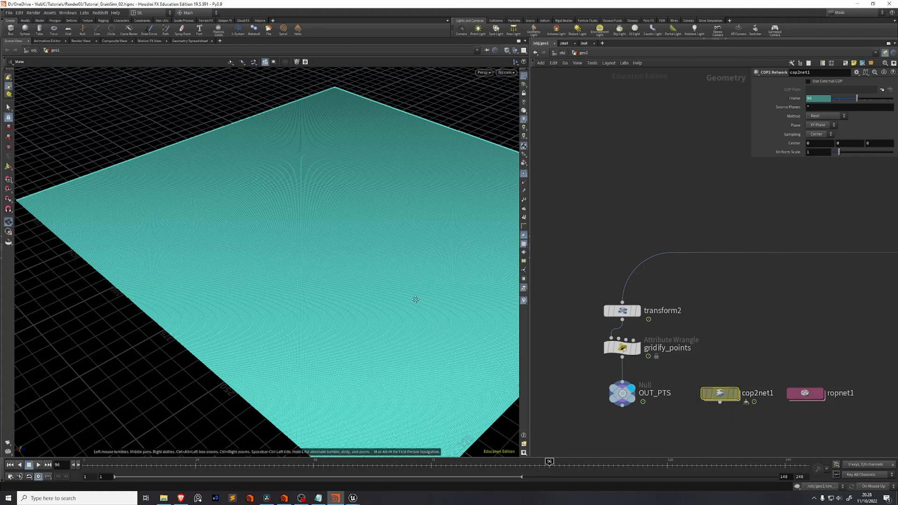
pyautogui.moveTo(408, 296); pyautogui.dragTo(388, 285, button='middle')
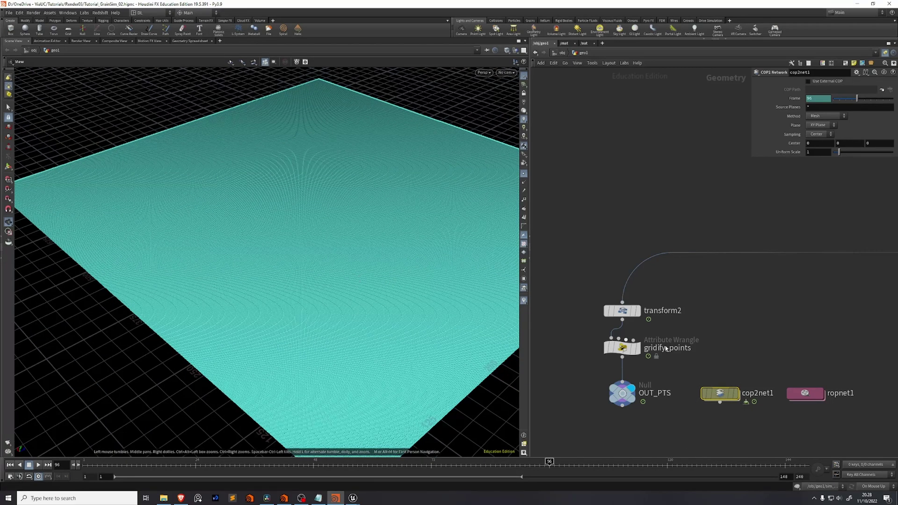
pyautogui.click(804, 392)
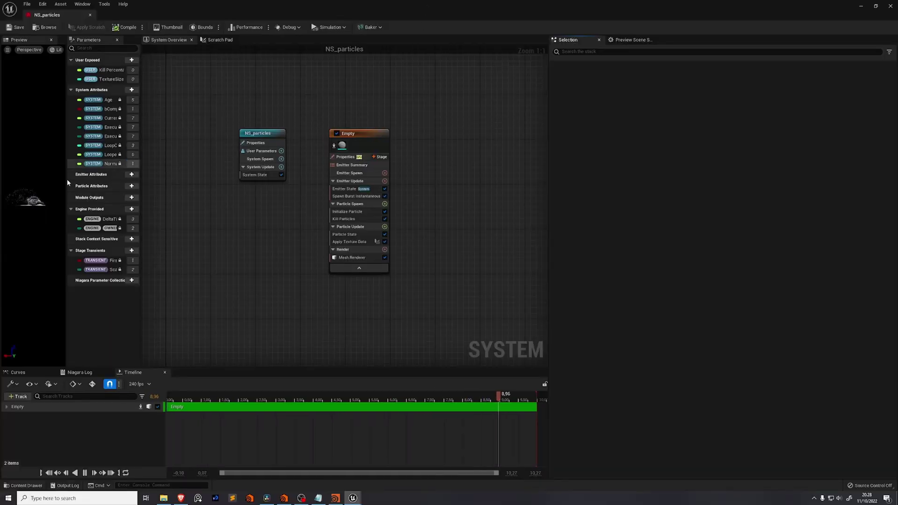
# Step: Switch to the NS_particles system in Unreal and review its Apply Texture Data module and Mesh Renderer
pyautogui.click(369, 242)
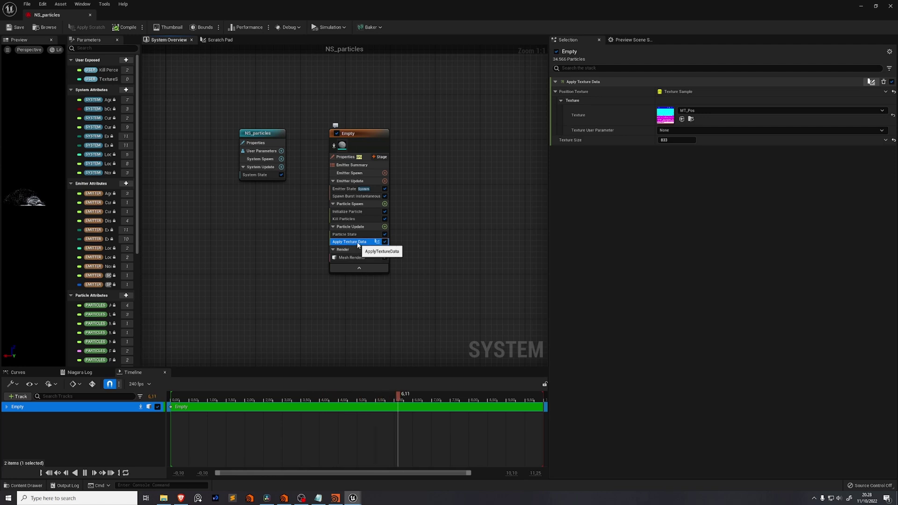
pyautogui.click(355, 257)
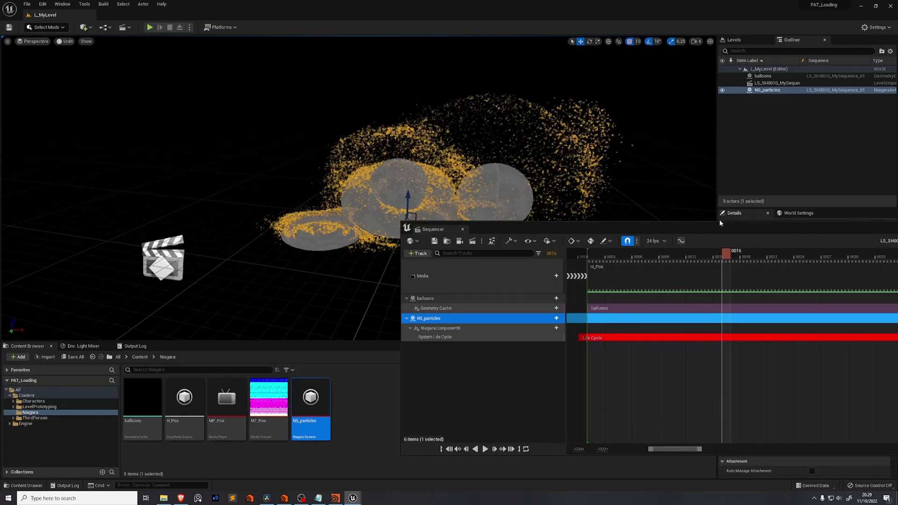
# Step: Test Kill Percentage values of 0.5 and 1 on the NS_particles actor in the level and return it to 0.95
pyautogui.moveTo(719, 223); pyautogui.dragTo(387, 273)
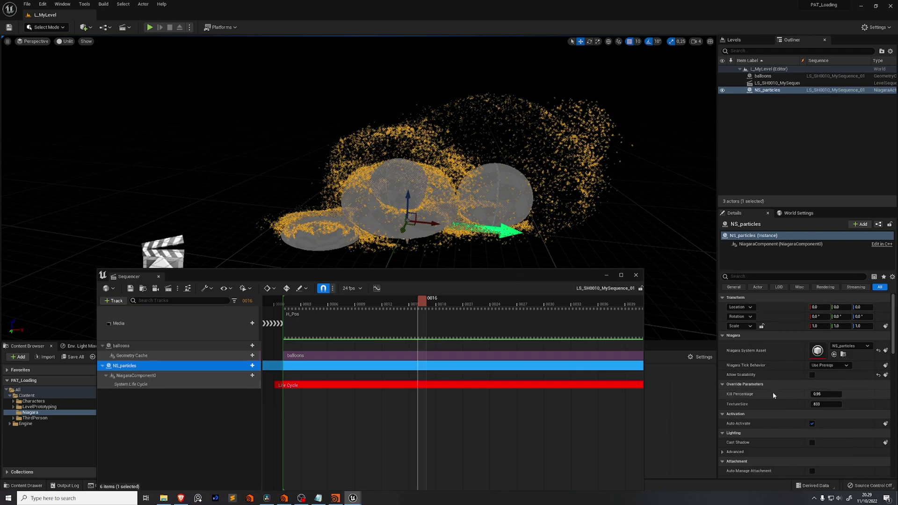
pyautogui.click(831, 393)
pyautogui.press('Return')
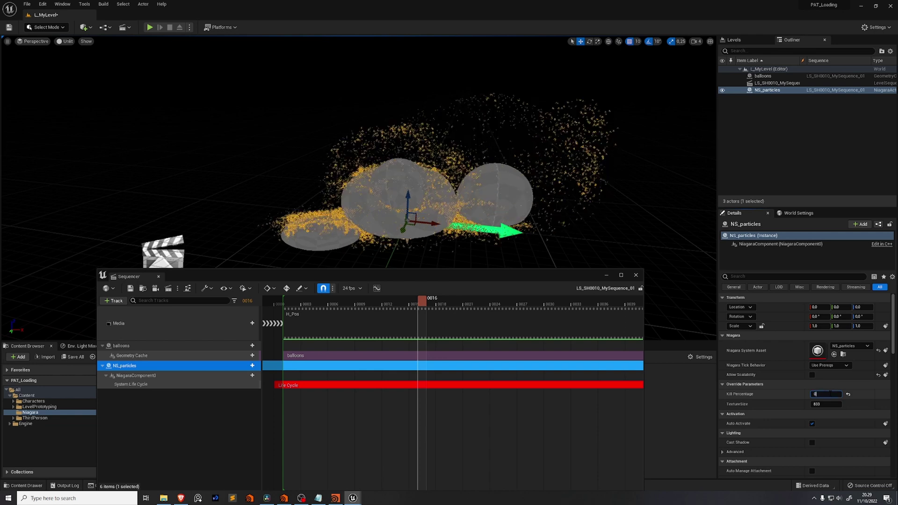
pyautogui.press('Return')
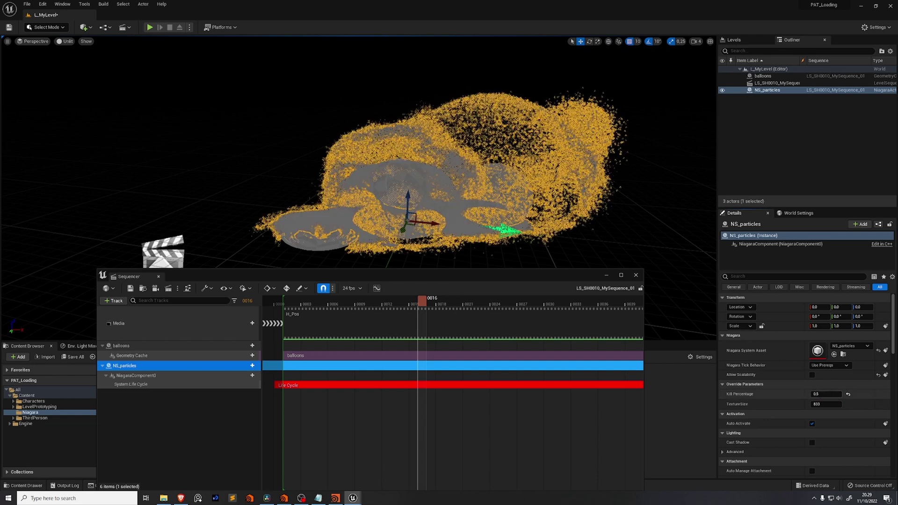
pyautogui.click(827, 393)
pyautogui.write('1')
pyautogui.press('Return')
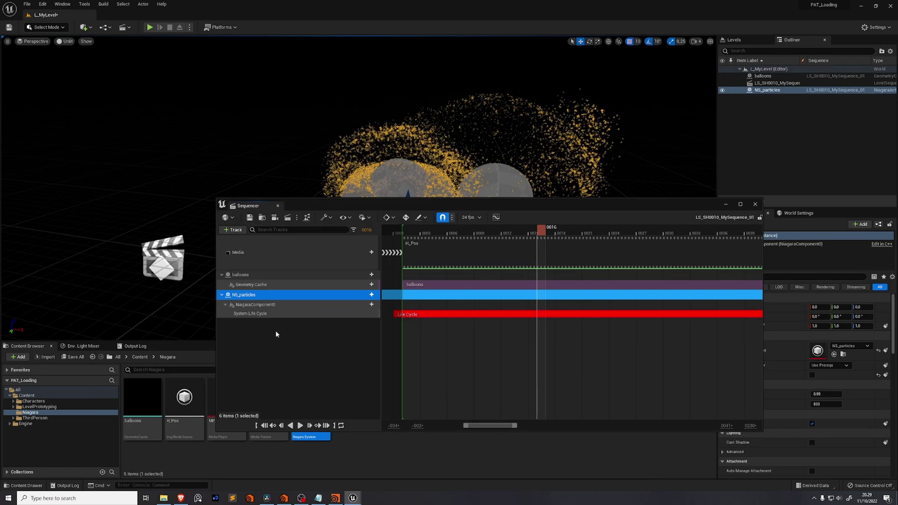
# Step: Play the level sequence from frame 16 with the Sequencer window moved aside to examine the particles and balloons together
pyautogui.click(300, 425)
pyautogui.moveTo(436, 210); pyautogui.dragTo(694, 275)
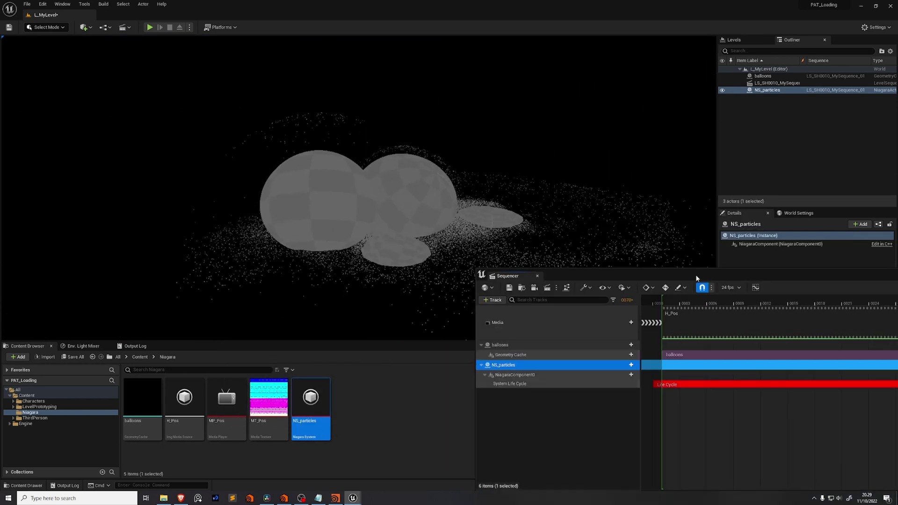